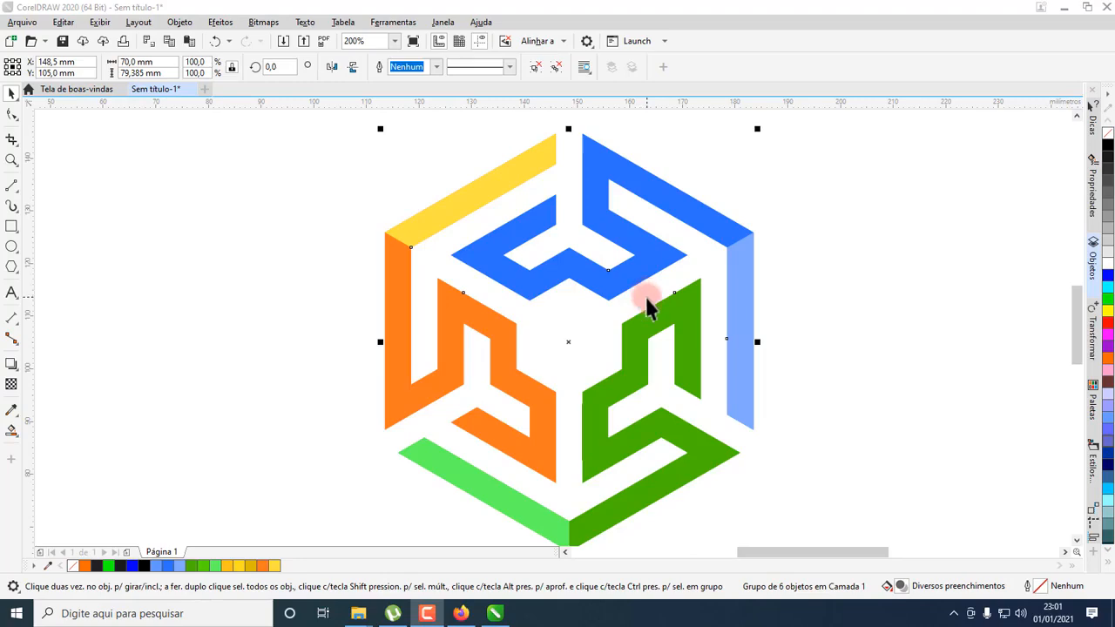
# Move the cube logo to the page's left edge and draw a six-sided polygon about 24 mm wide beside it
pyautogui.scroll(-2, 646, 298)
pyautogui.moveTo(645, 284); pyautogui.dragTo(349, 294)
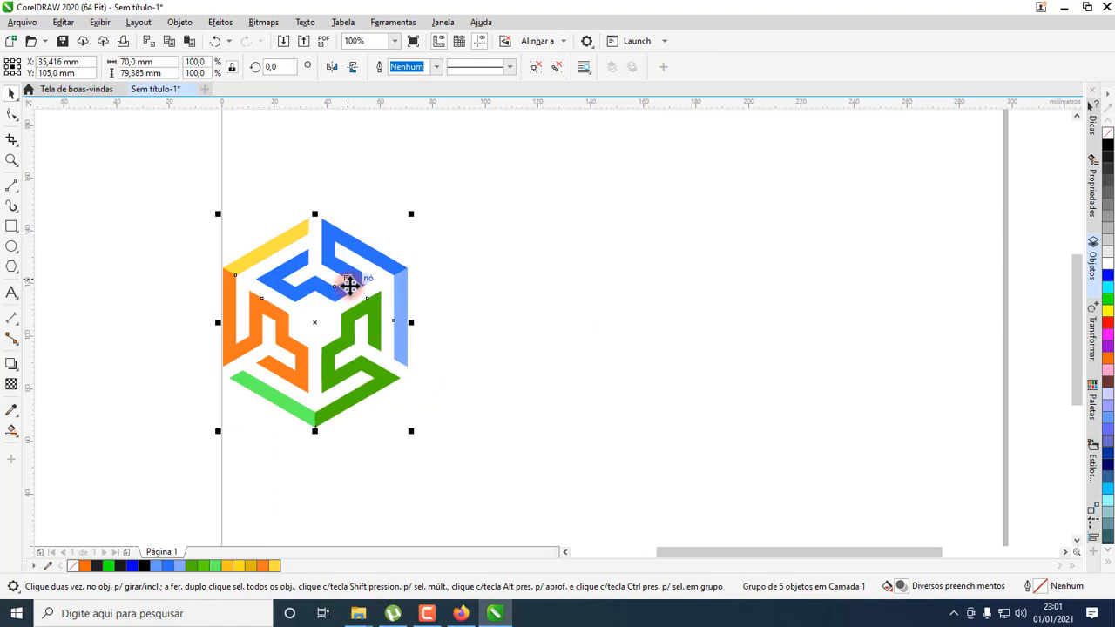
pyautogui.click(11, 270)
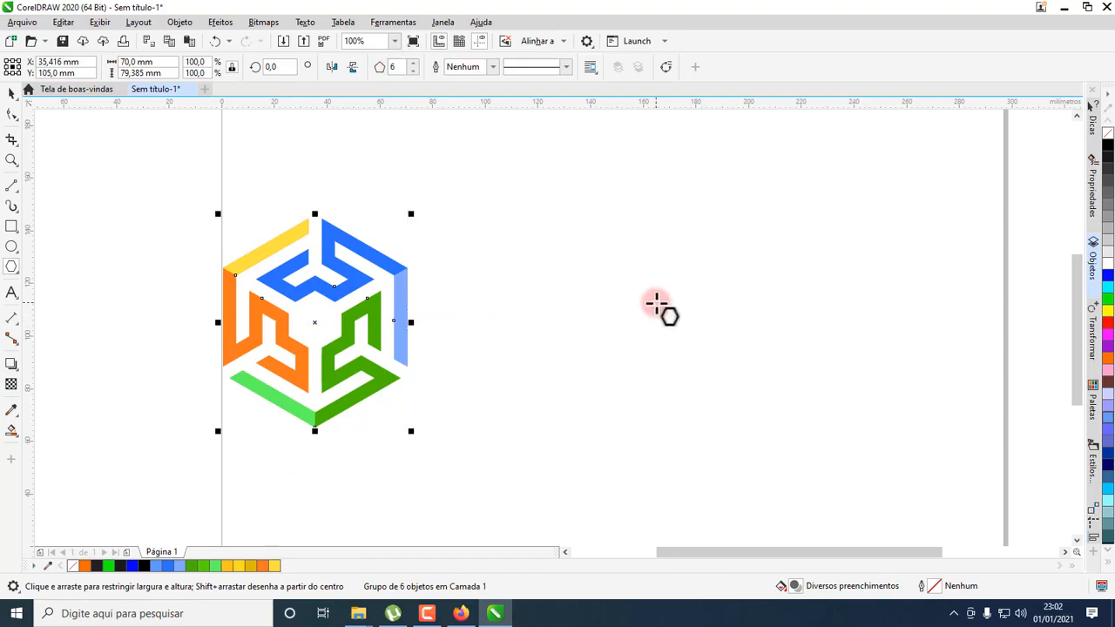
pyautogui.moveTo(654, 303); pyautogui.dragTo(724, 375)
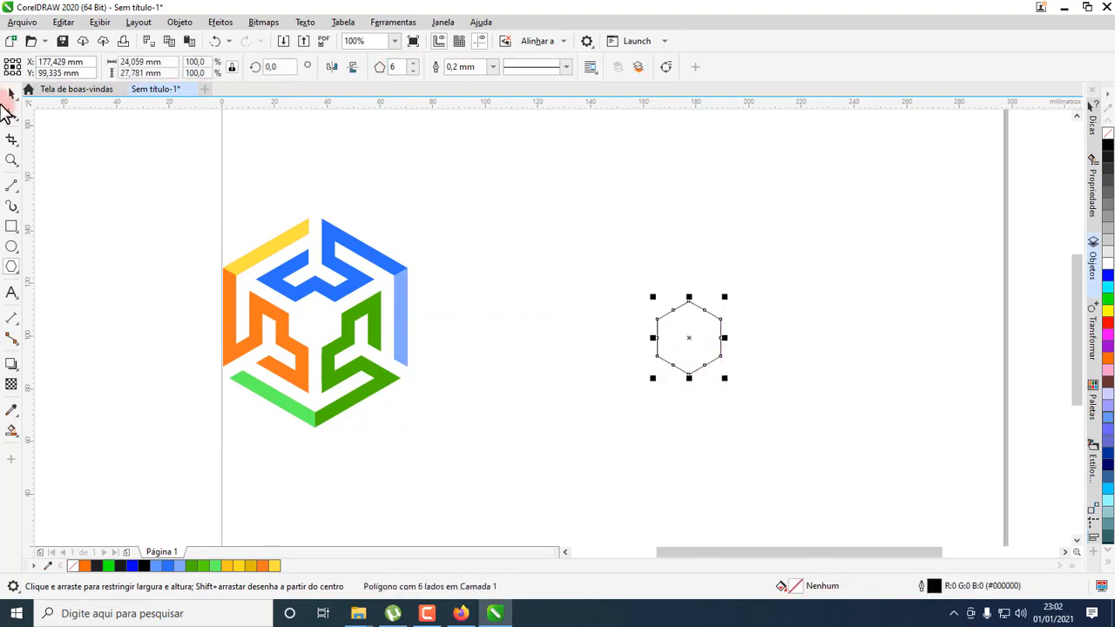
pyautogui.click(10, 93)
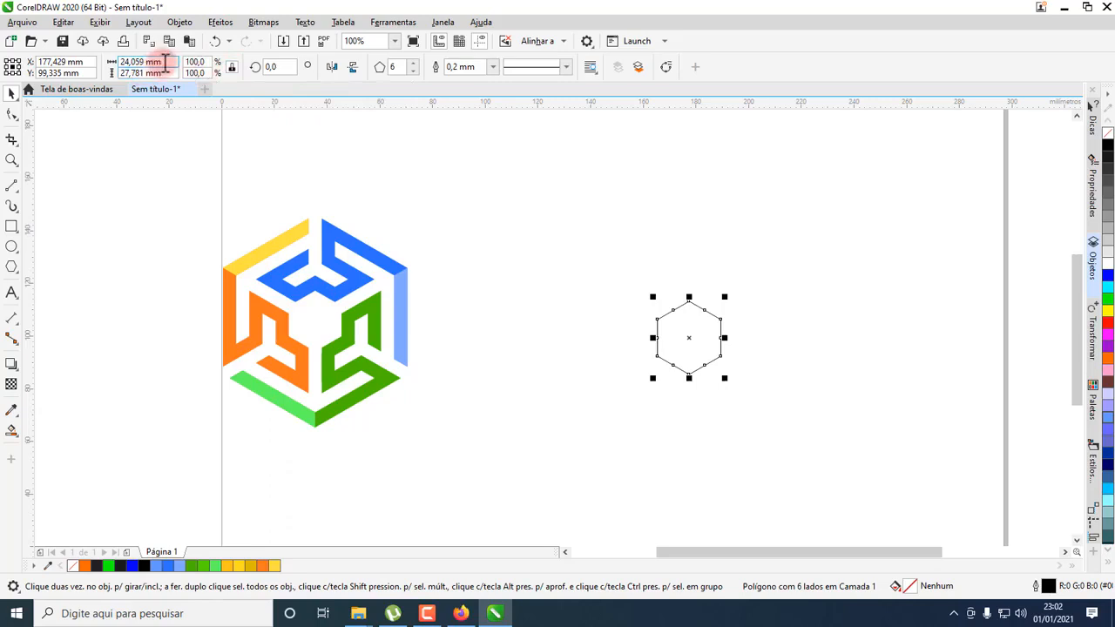
# Set the hexagon's width to 20 mm, keeping its proportions
pyautogui.click(128, 62)
pyautogui.moveTo(169, 62); pyautogui.dragTo(121, 63)
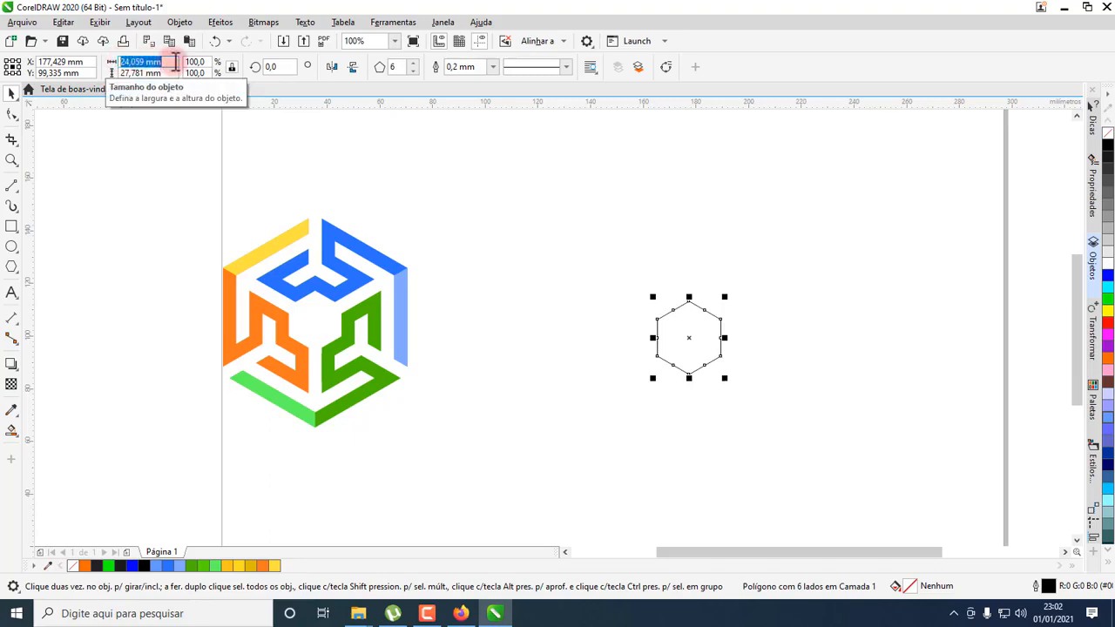
pyautogui.write('20')
pyautogui.press('Return')
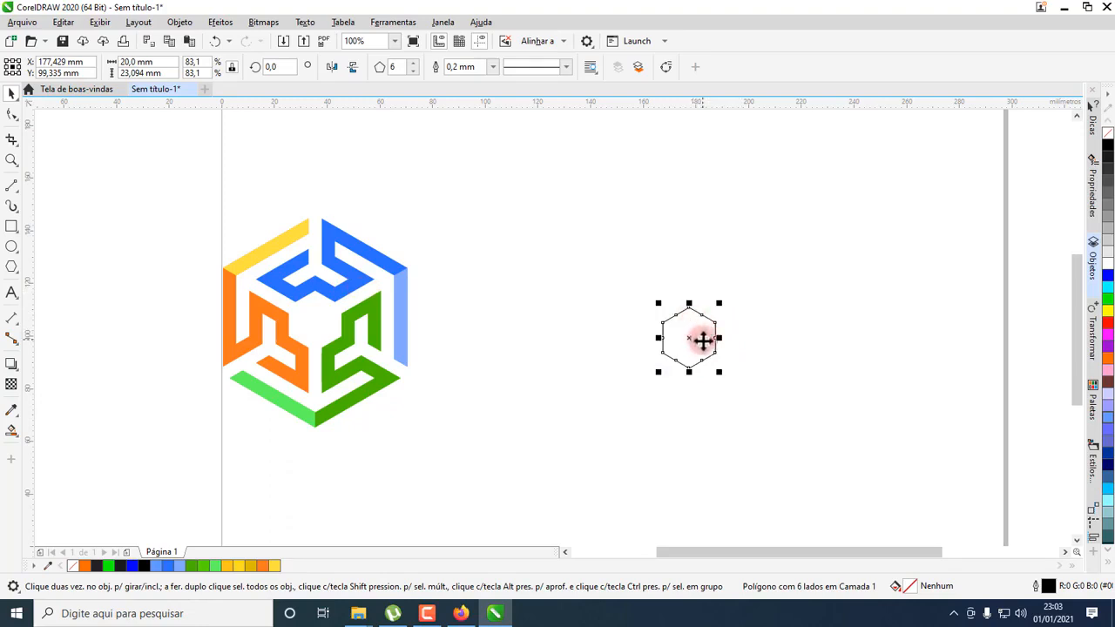
pyautogui.click(231, 70)
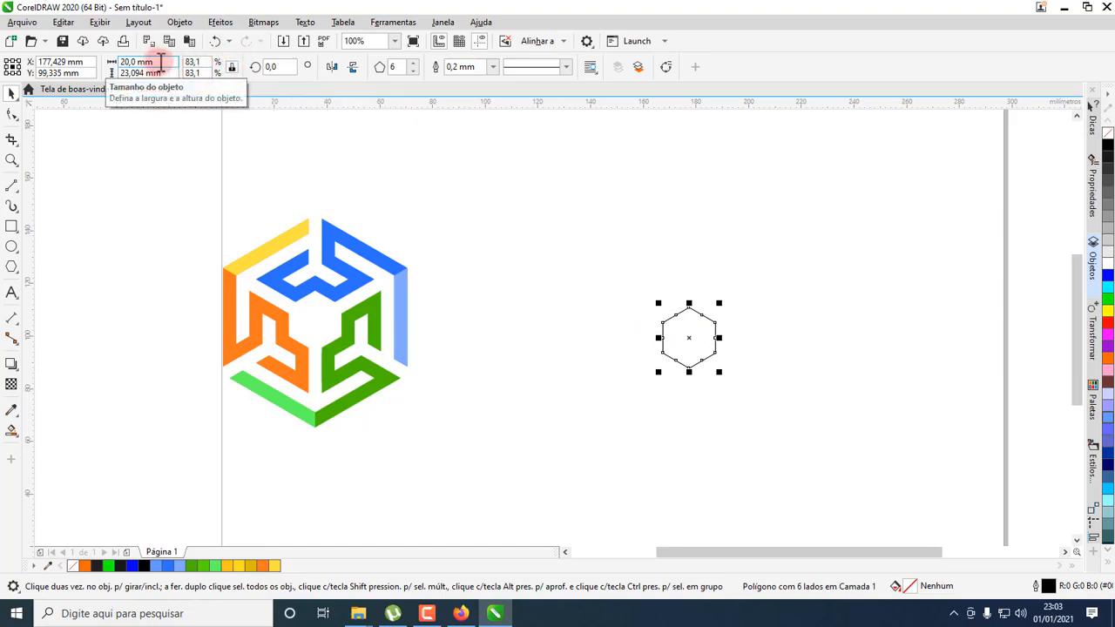
# Make two concentric copies of the 20 mm hexagon, one 30 mm wide and one 40 mm wide
pyautogui.moveTo(155, 63); pyautogui.dragTo(120, 64)
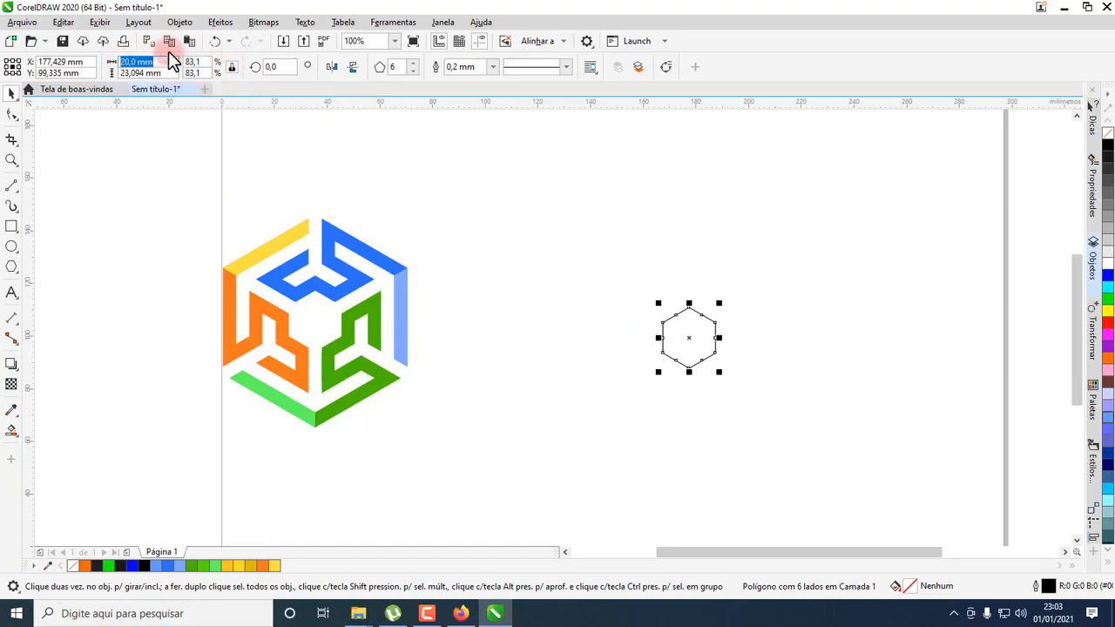
pyautogui.write('30')
pyautogui.press('Return')
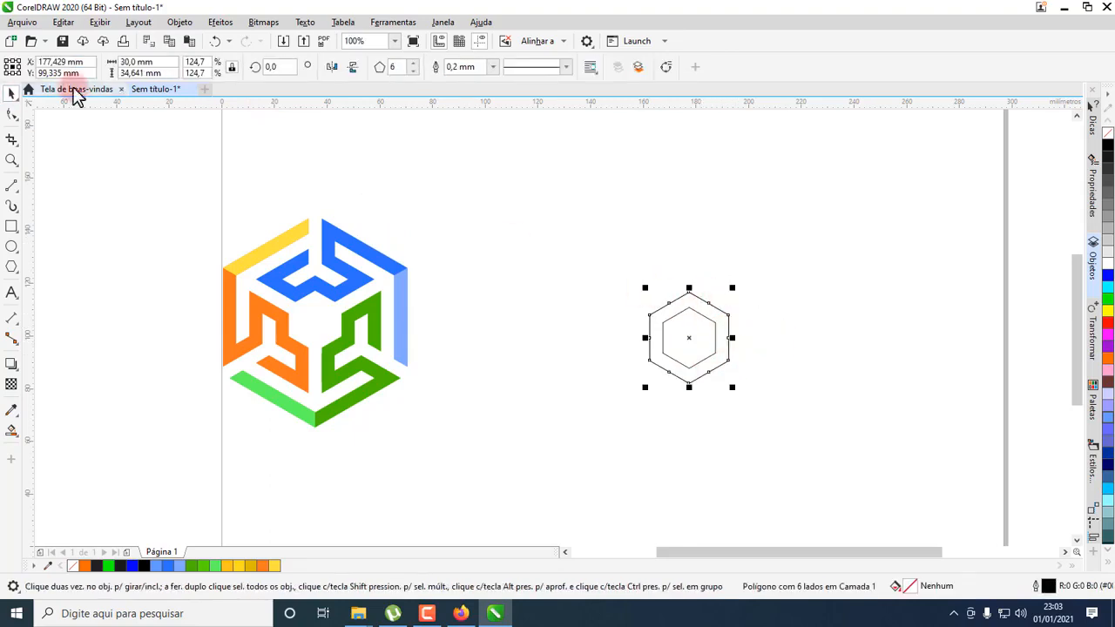
pyautogui.moveTo(157, 62); pyautogui.dragTo(121, 60)
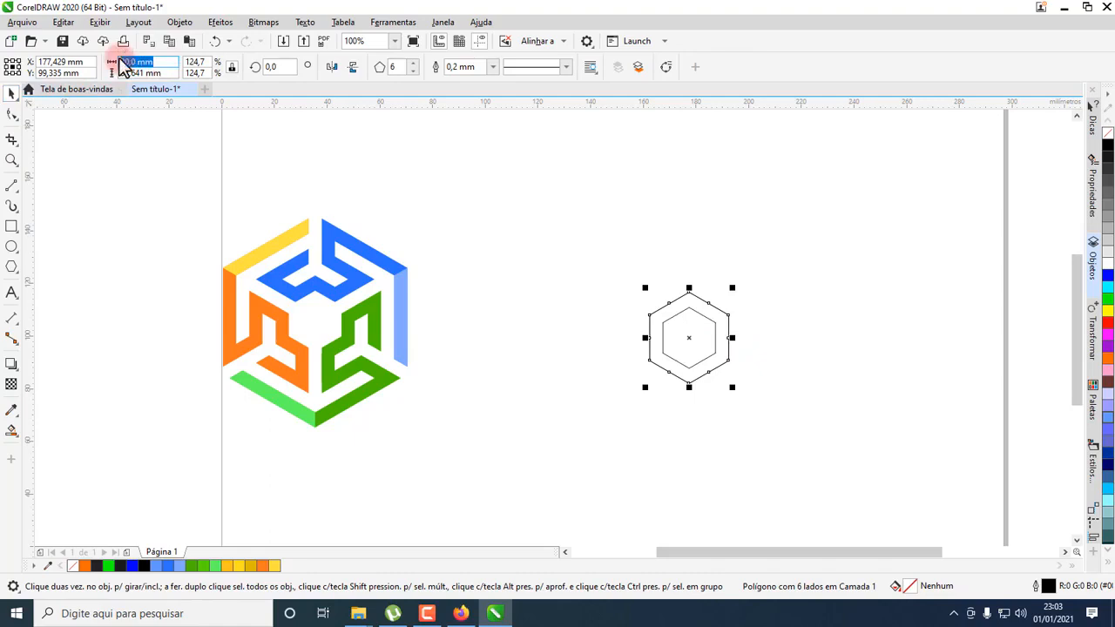
pyautogui.write('40')
pyautogui.press('Return')
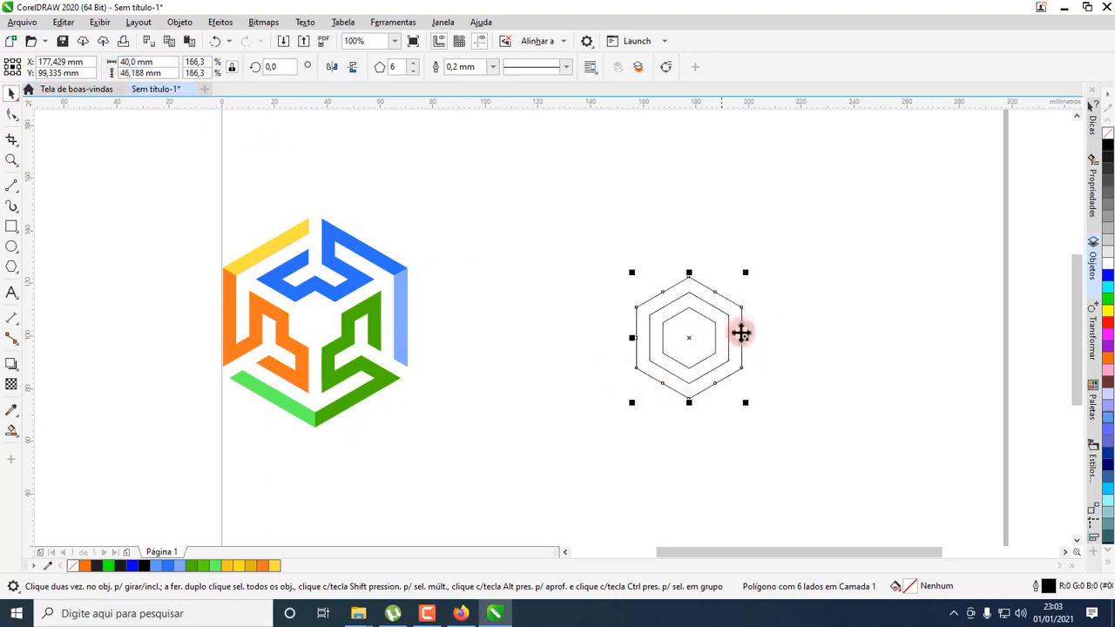
# Add two more concentric hexagon copies around the 40 mm one, with widths of 50 mm and 60 mm
pyautogui.click(778, 310)
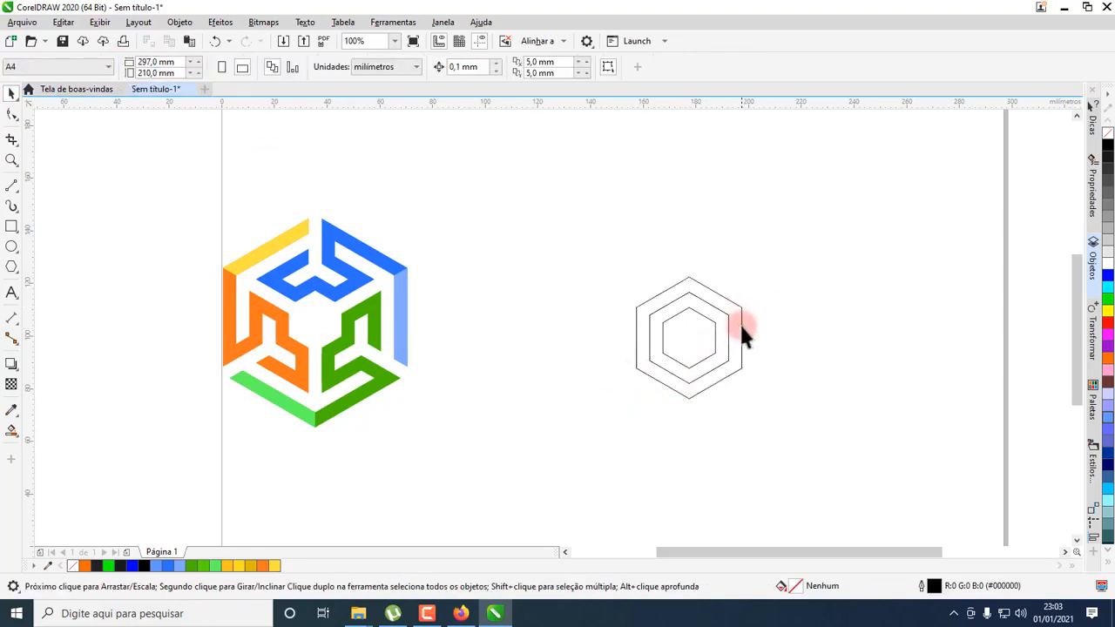
pyautogui.click(741, 325)
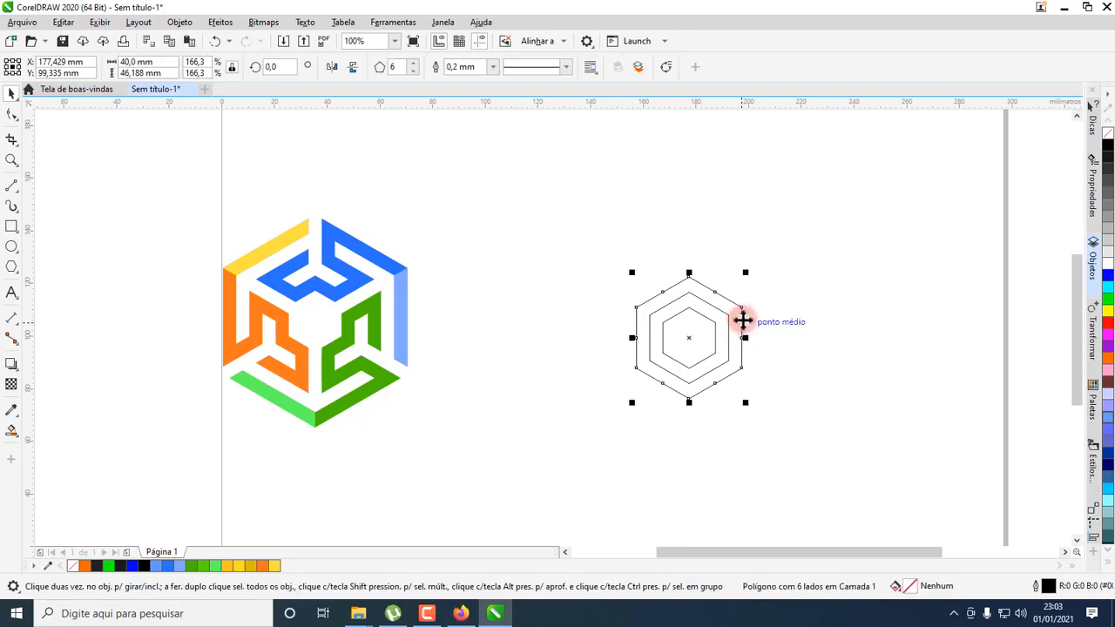
pyautogui.click(169, 64)
pyautogui.write('50')
pyautogui.press('Return')
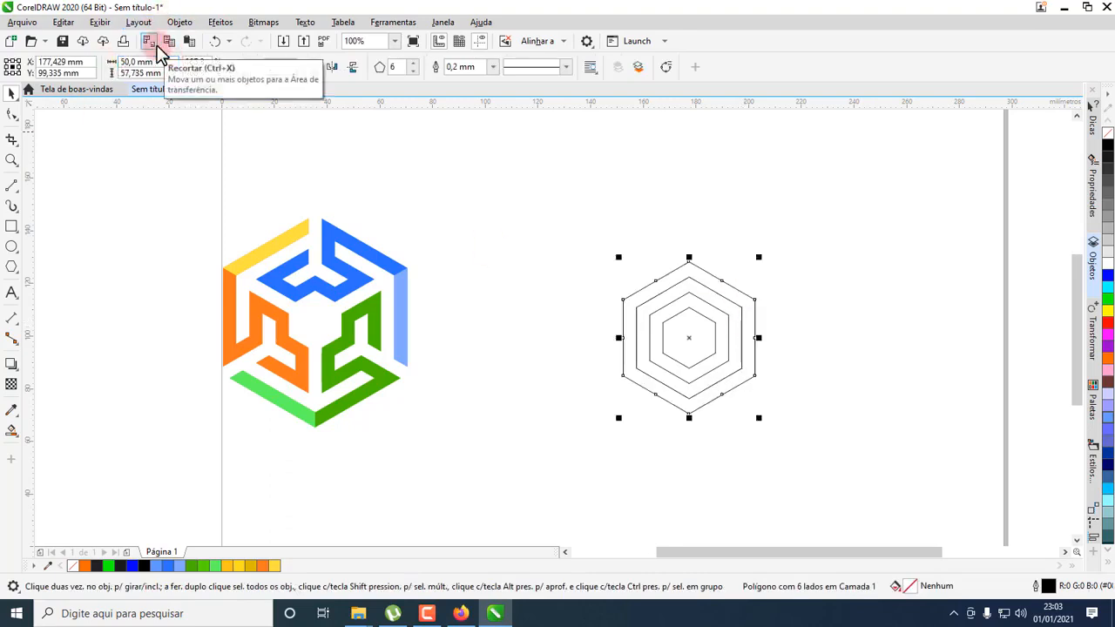
pyautogui.click(806, 337)
pyautogui.click(755, 327)
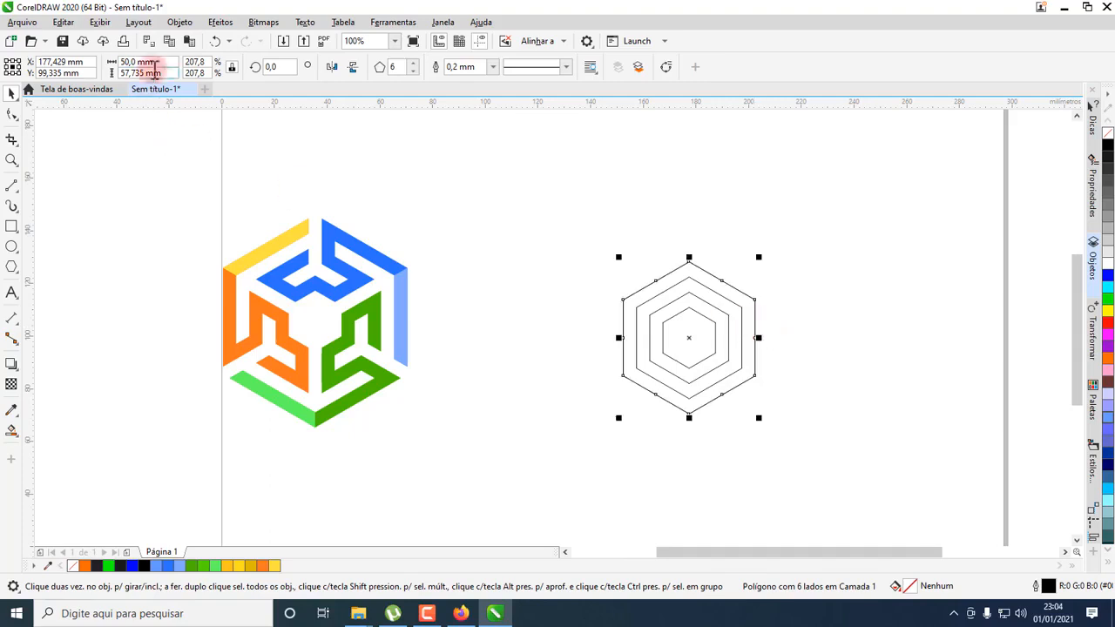
pyautogui.click(161, 63)
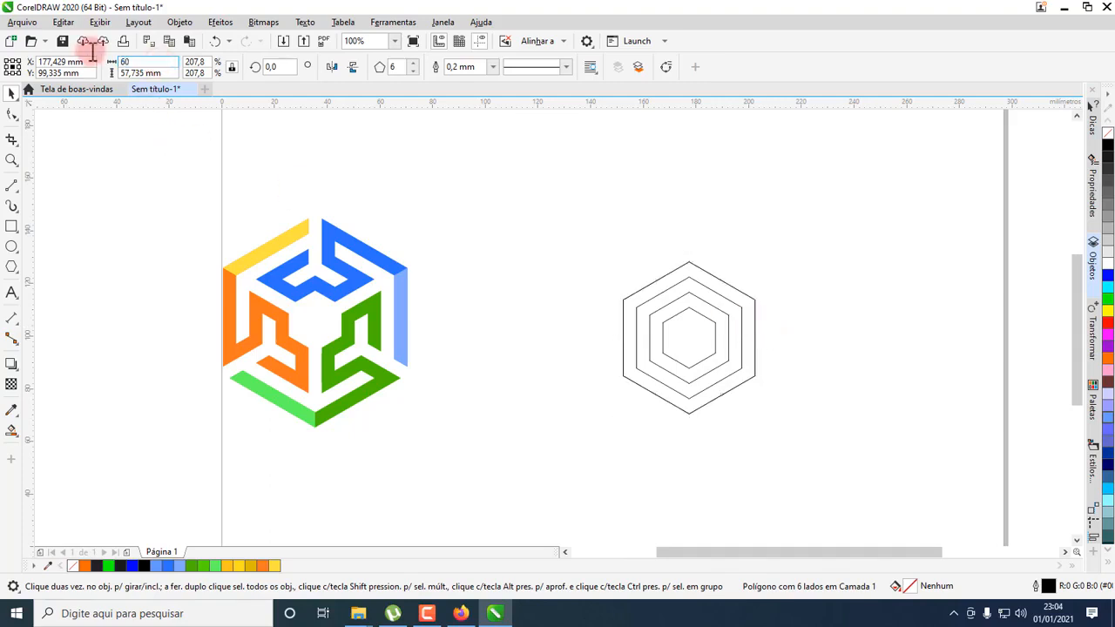
pyautogui.press('Return')
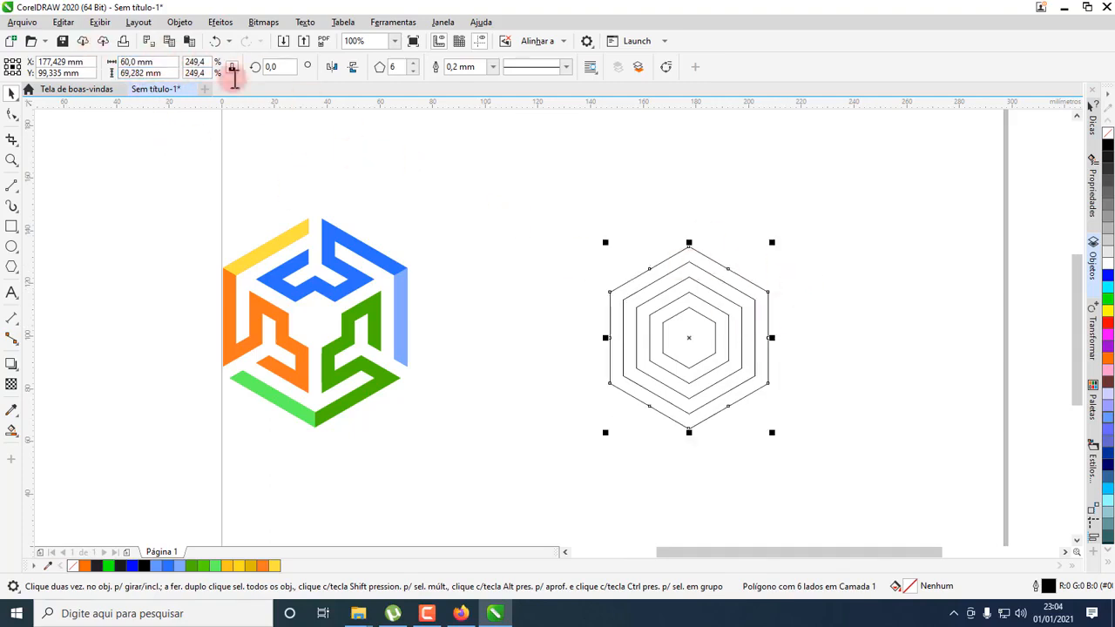
# Add an outermost concentric copy of the 60 mm hexagon with a width of 70 mm
pyautogui.click(837, 299)
pyautogui.click(768, 309)
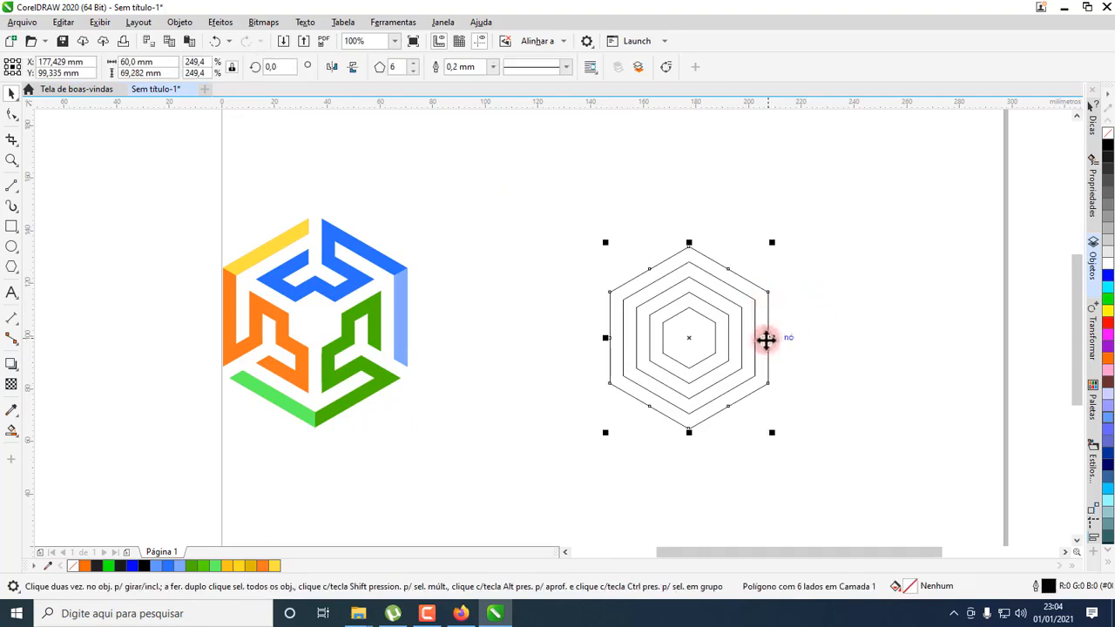
pyautogui.click(169, 63)
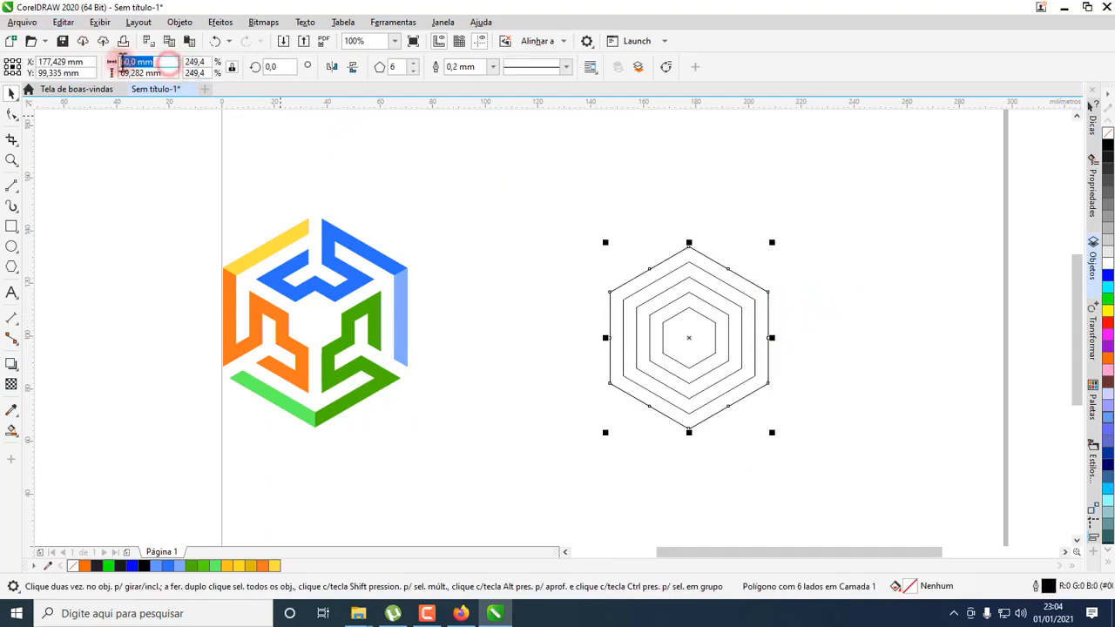
pyautogui.write('70')
pyautogui.press('Return')
pyautogui.click(819, 427)
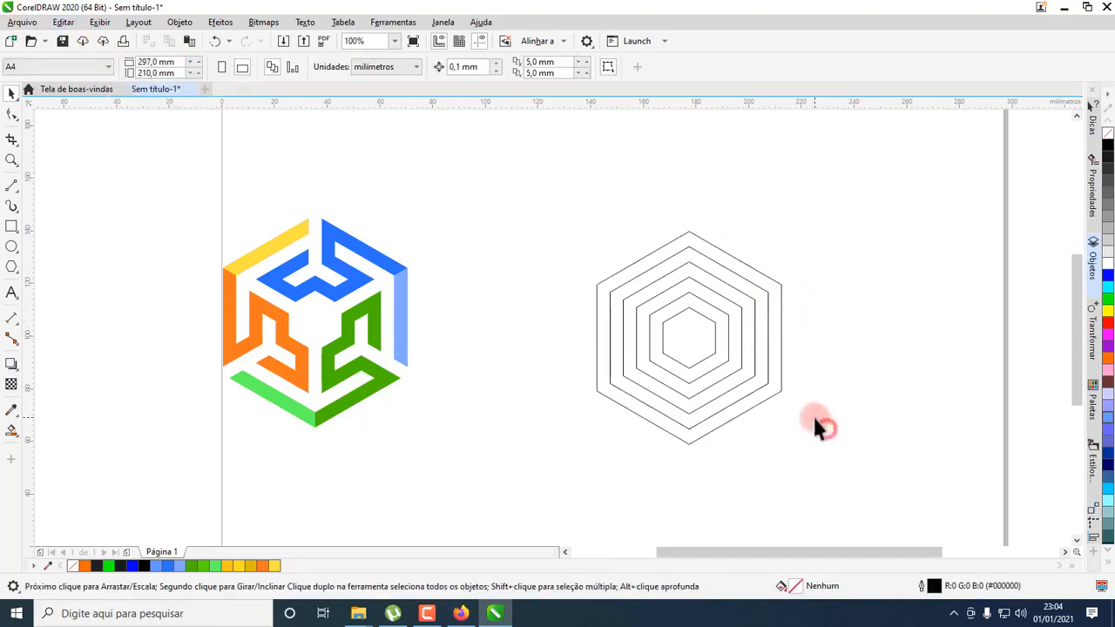
# Use Smart Fill with orange to fill the three alternate rings between the hexagons, leaving the innermost hexagon empty
pyautogui.click(12, 434)
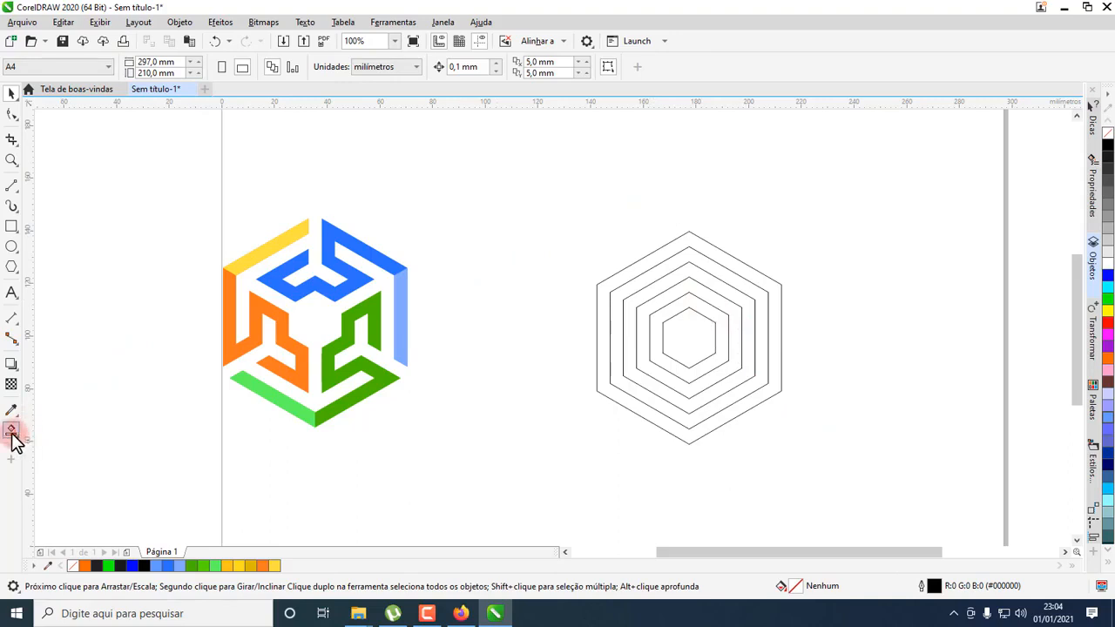
pyautogui.click(35, 447)
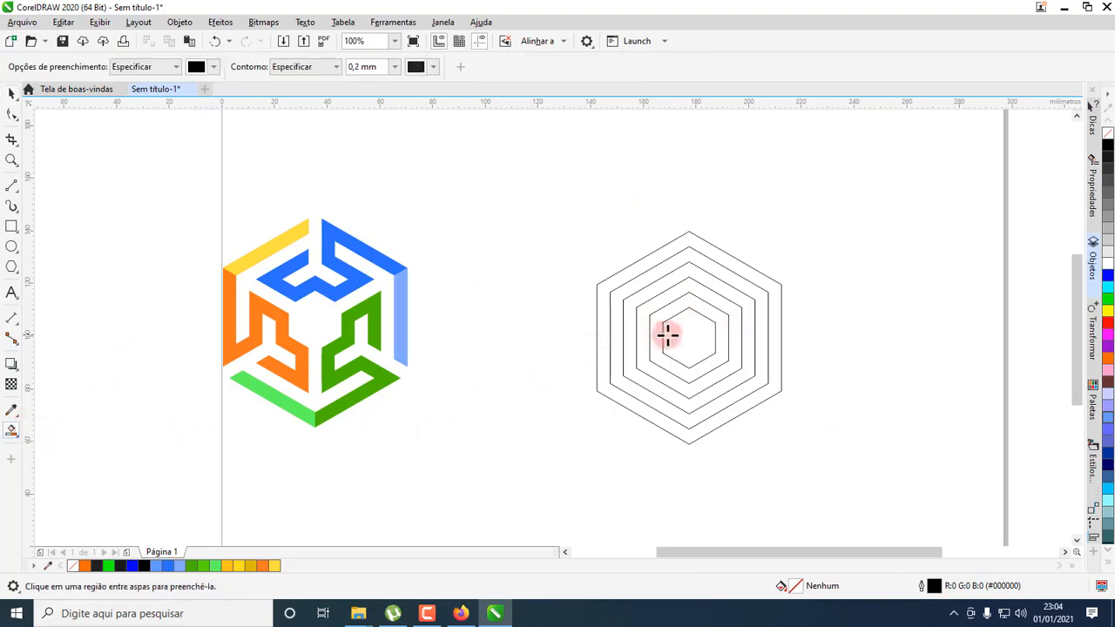
pyautogui.scroll(2, 667, 332)
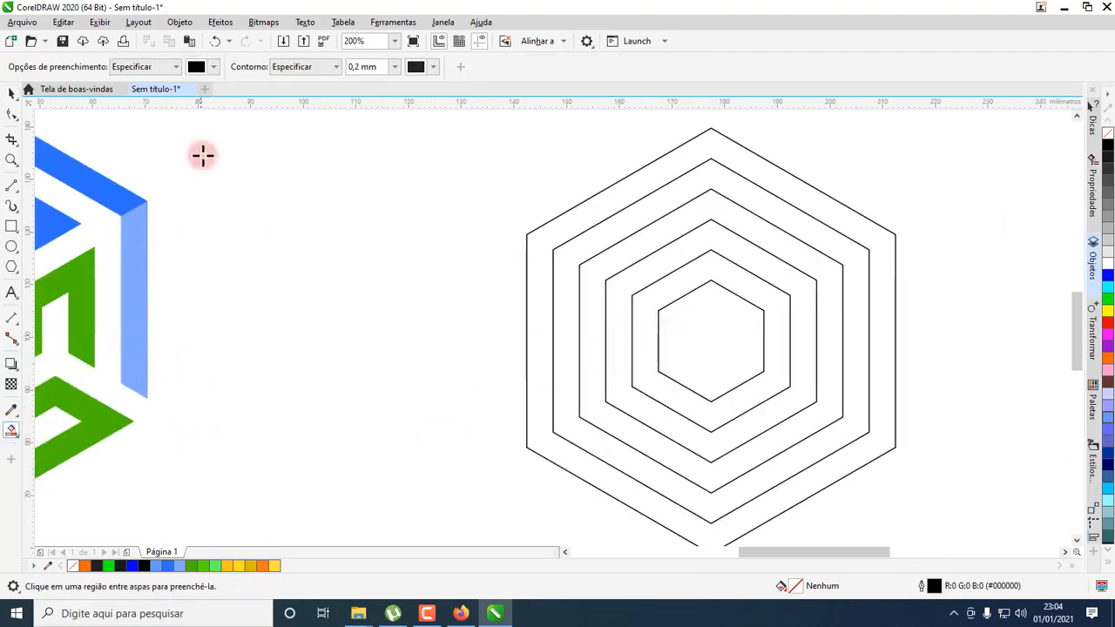
pyautogui.click(215, 68)
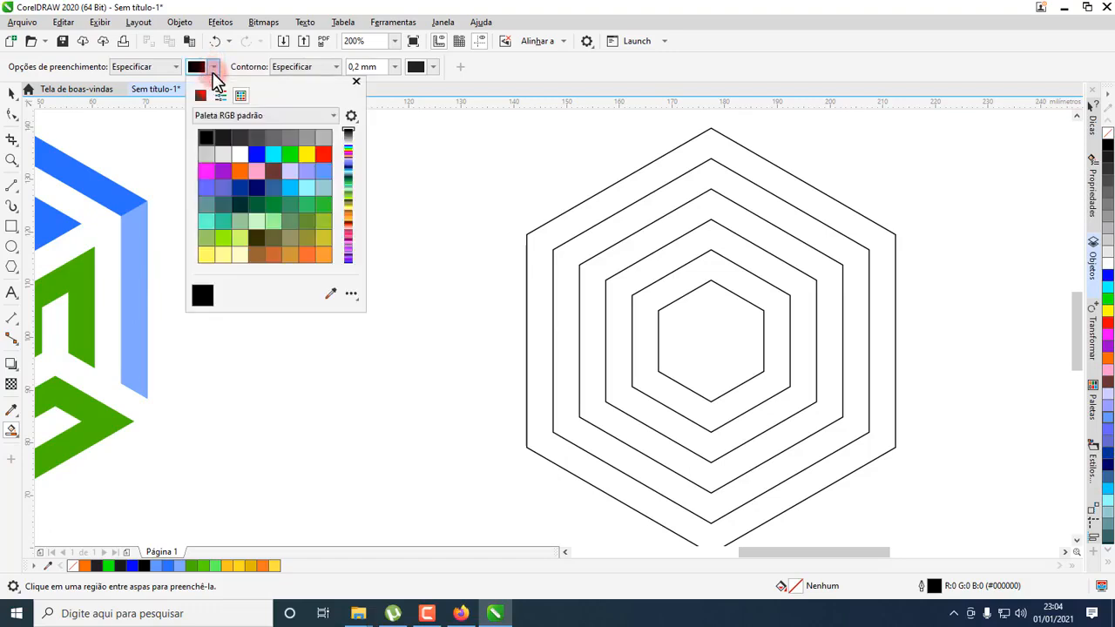
pyautogui.click(307, 256)
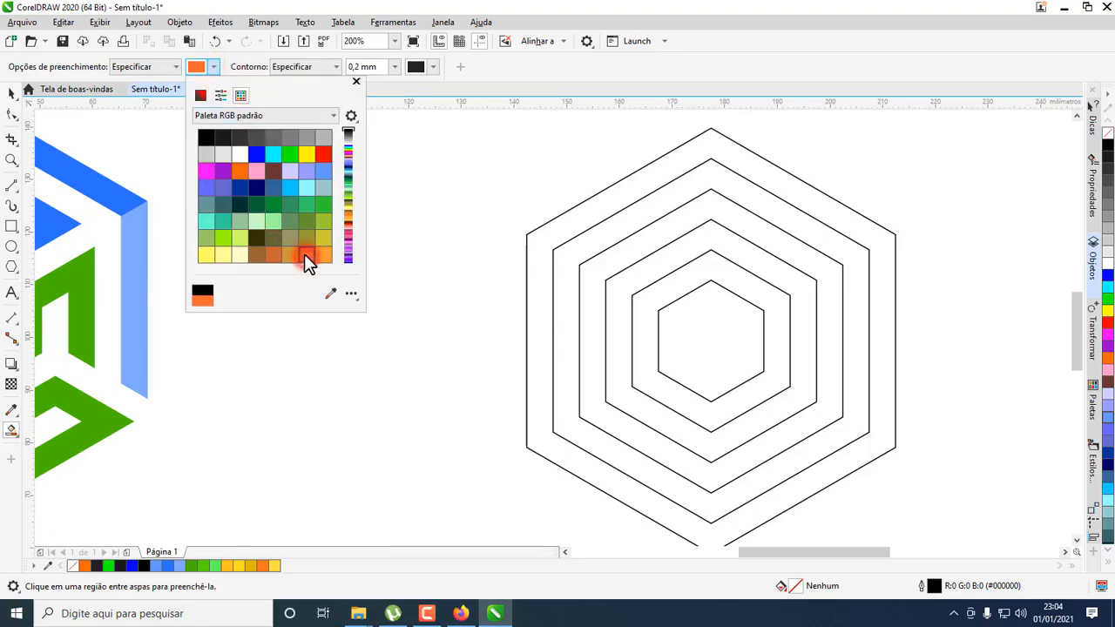
pyautogui.click(771, 344)
pyautogui.click(772, 342)
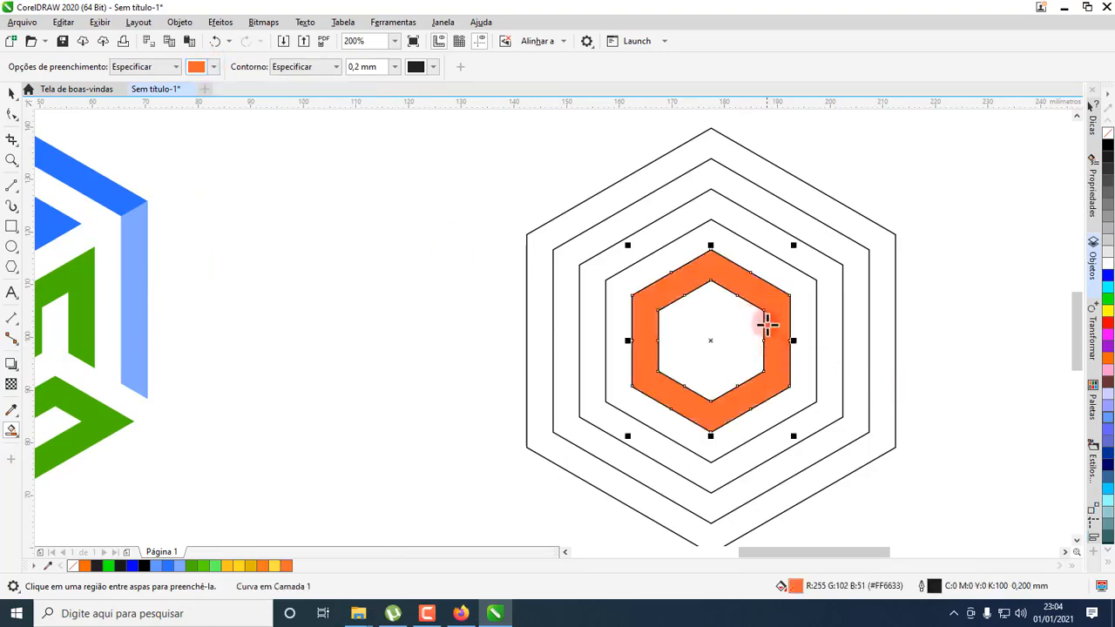
pyautogui.click(828, 326)
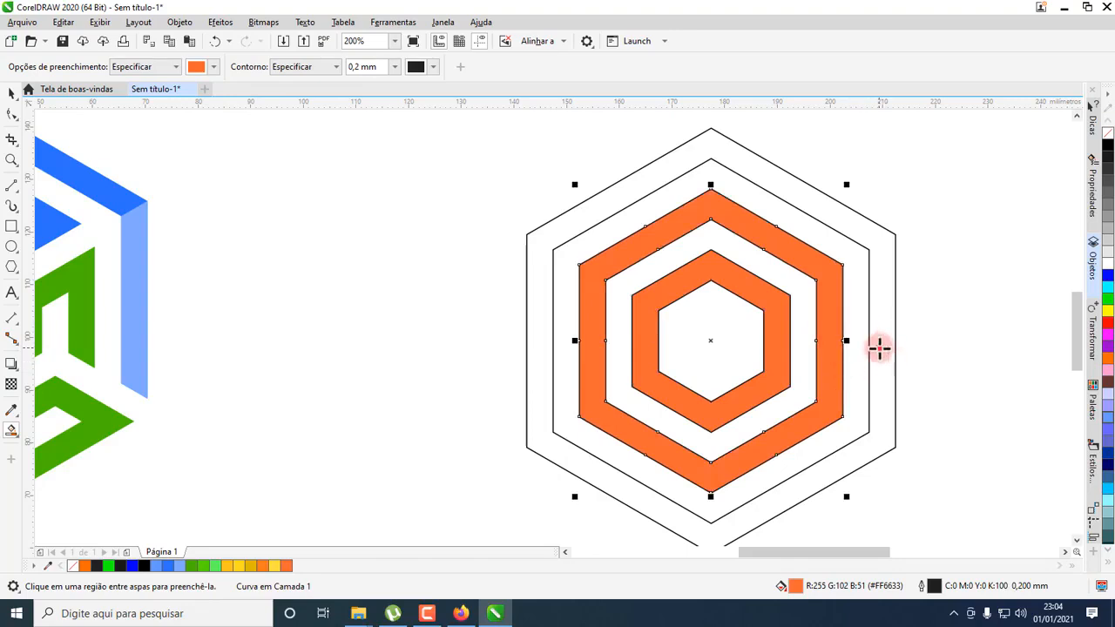
pyautogui.click(879, 346)
# Select the three orange rings together and move them to the right, off the original hexagon outlines
pyautogui.scroll(-2, 608, 340)
pyautogui.click(11, 93)
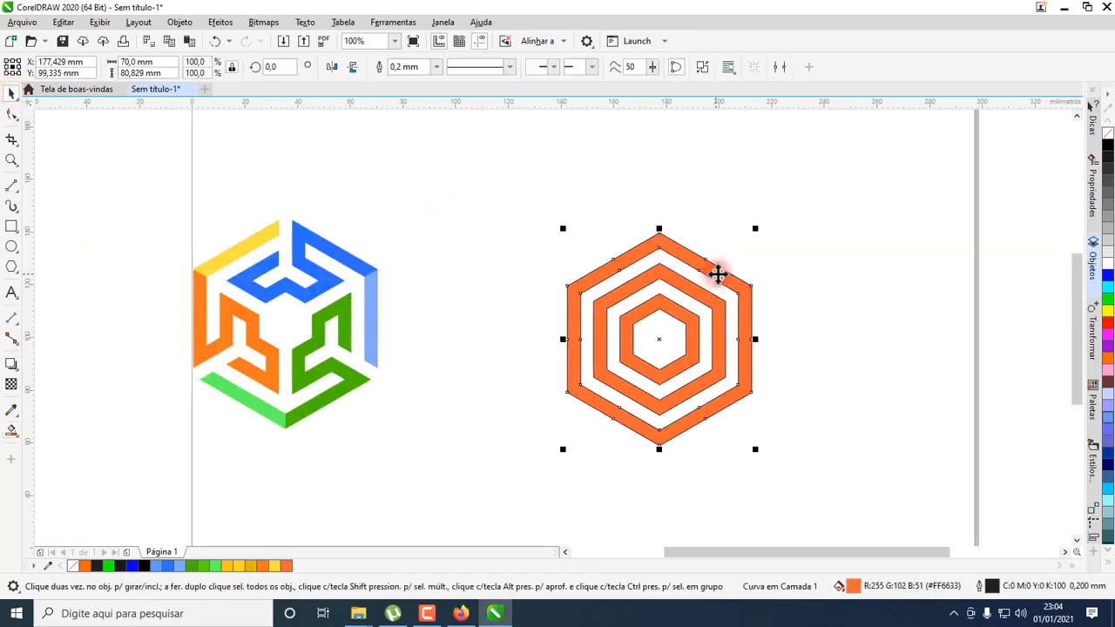
pyautogui.scroll(2, 712, 272)
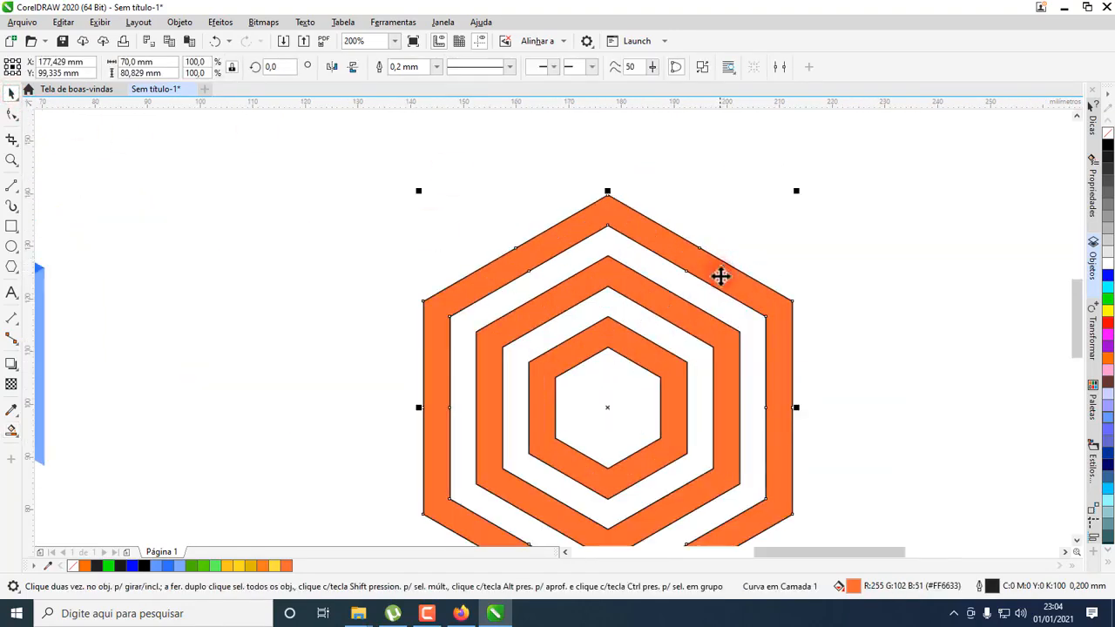
pyautogui.scroll(-2, 710, 305)
pyautogui.click(756, 339)
pyautogui.click(694, 360)
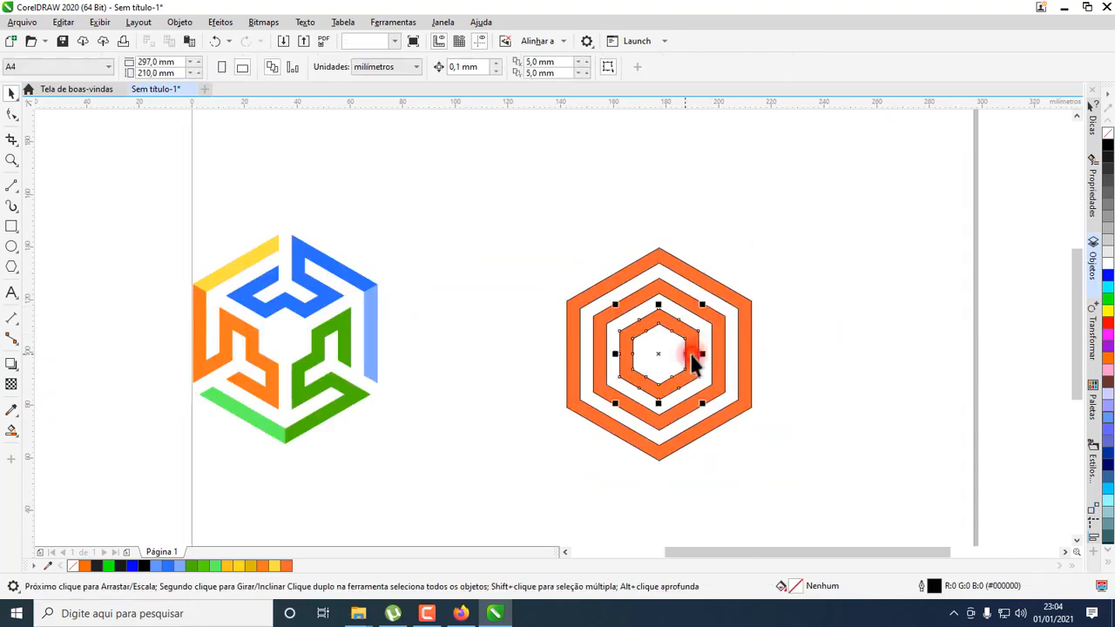
pyautogui.keyDown('shift'); pyautogui.click(723, 376); pyautogui.keyUp('shift')
pyautogui.keyDown('shift'); pyautogui.click(747, 363); pyautogui.keyUp('shift')
pyautogui.moveTo(746, 364); pyautogui.dragTo(932, 332)
# Delete the six original hexagon outlines and move the three orange rings back to where the outlines were
pyautogui.moveTo(545, 220); pyautogui.dragTo(764, 471)
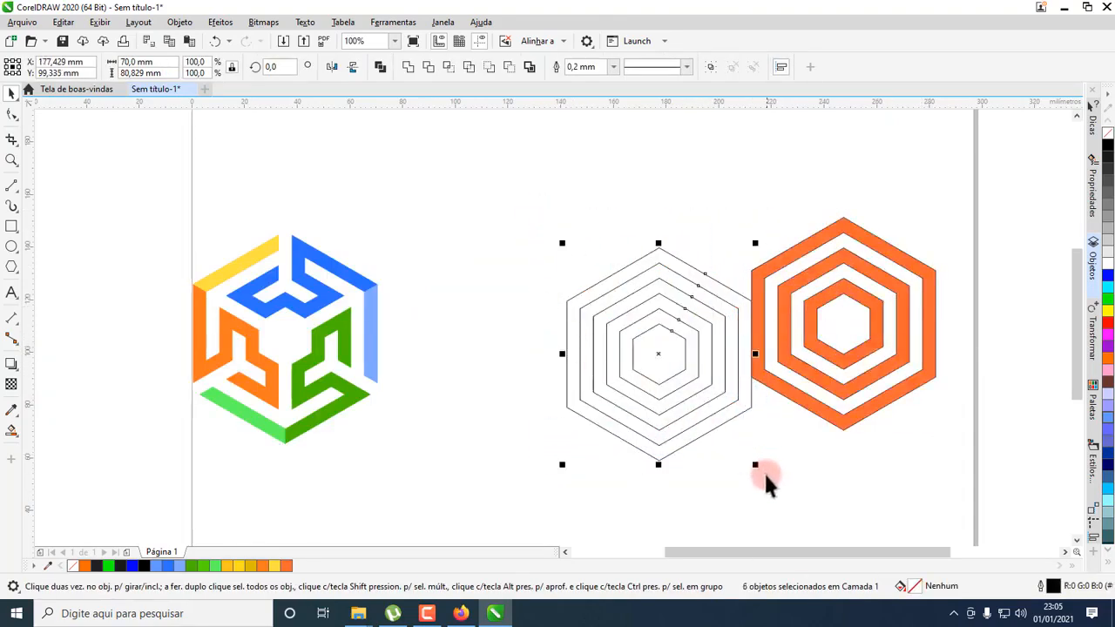
pyautogui.press('Delete')
pyautogui.moveTo(656, 167); pyautogui.dragTo(983, 475)
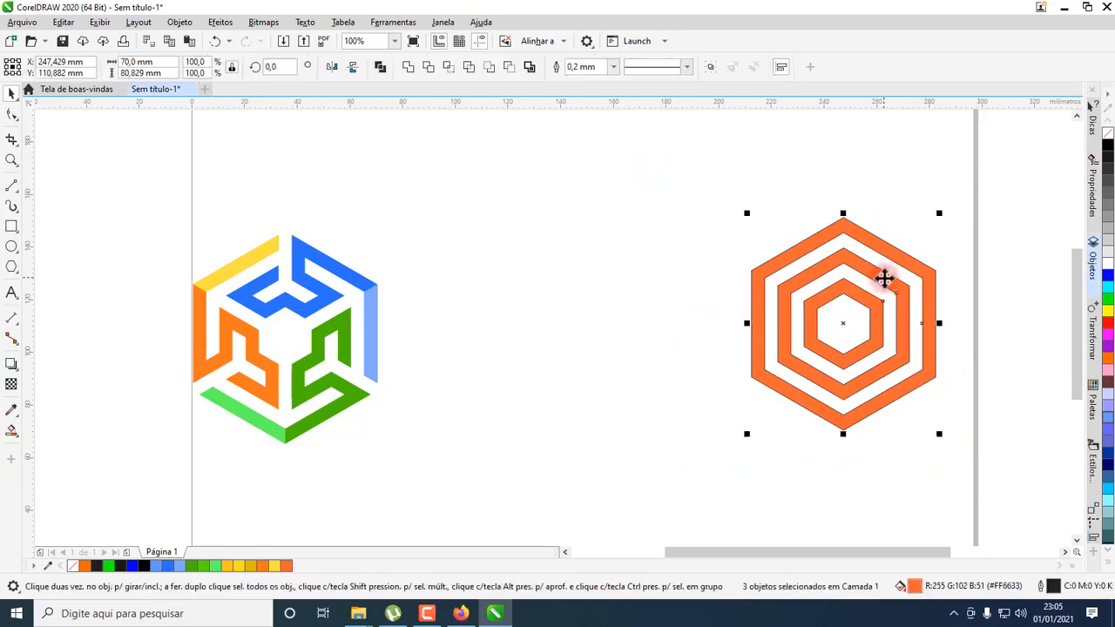
pyautogui.moveTo(887, 279); pyautogui.dragTo(702, 315)
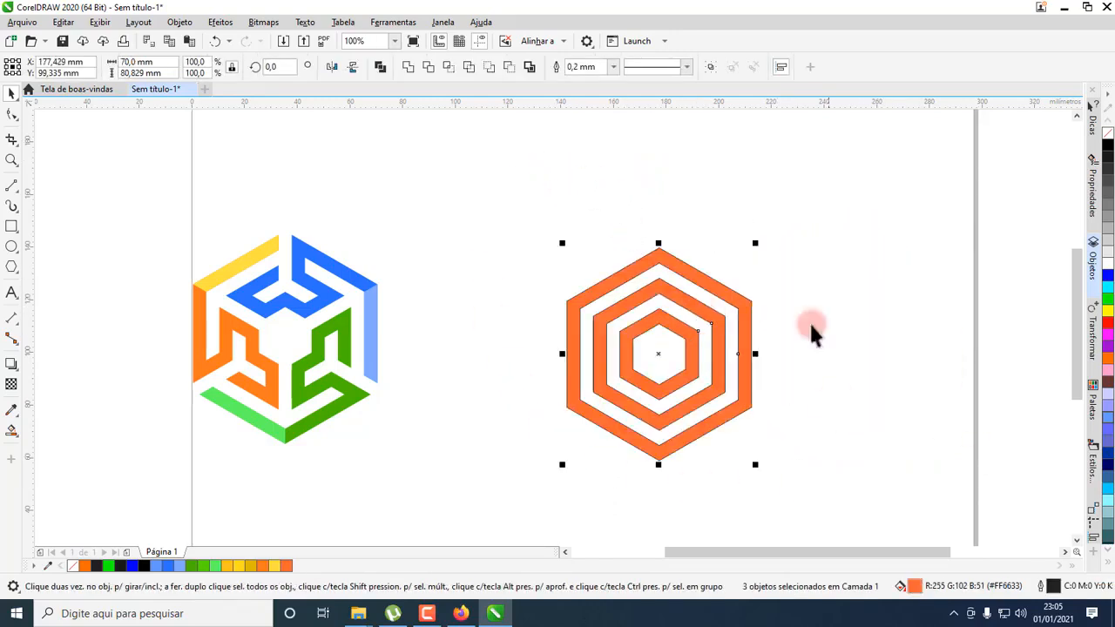
pyautogui.click(820, 348)
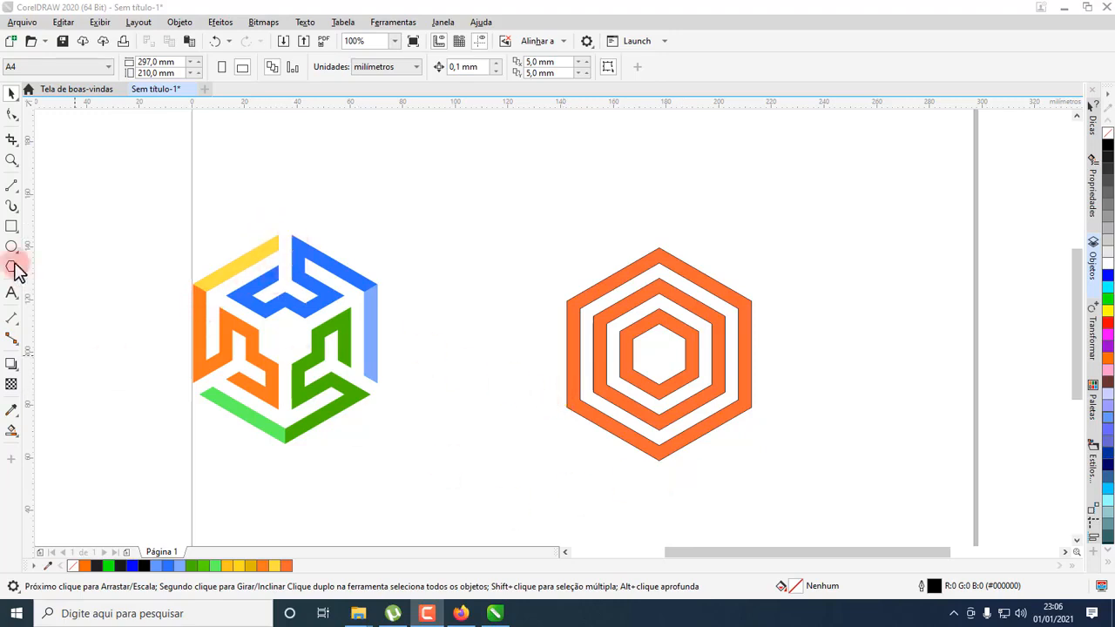
# Draw a narrow vertical rectangle about 6.4 mm wide and 109 mm tall between the logo and the orange rings
pyautogui.click(11, 226)
pyautogui.moveTo(463, 189)
pyautogui.mouseDown()
pyautogui.moveTo(492, 444)
pyautogui.moveTo(482, 479)
pyautogui.mouseUp()
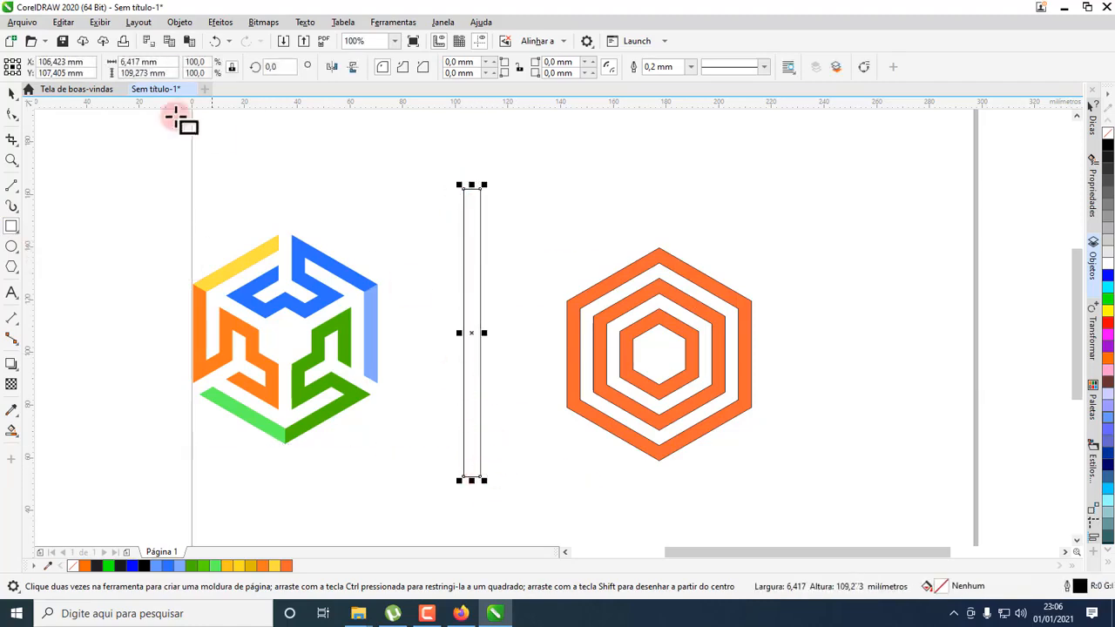
# Unlock the narrow rectangle's proportions and set its width to 5 mm
pyautogui.click(11, 94)
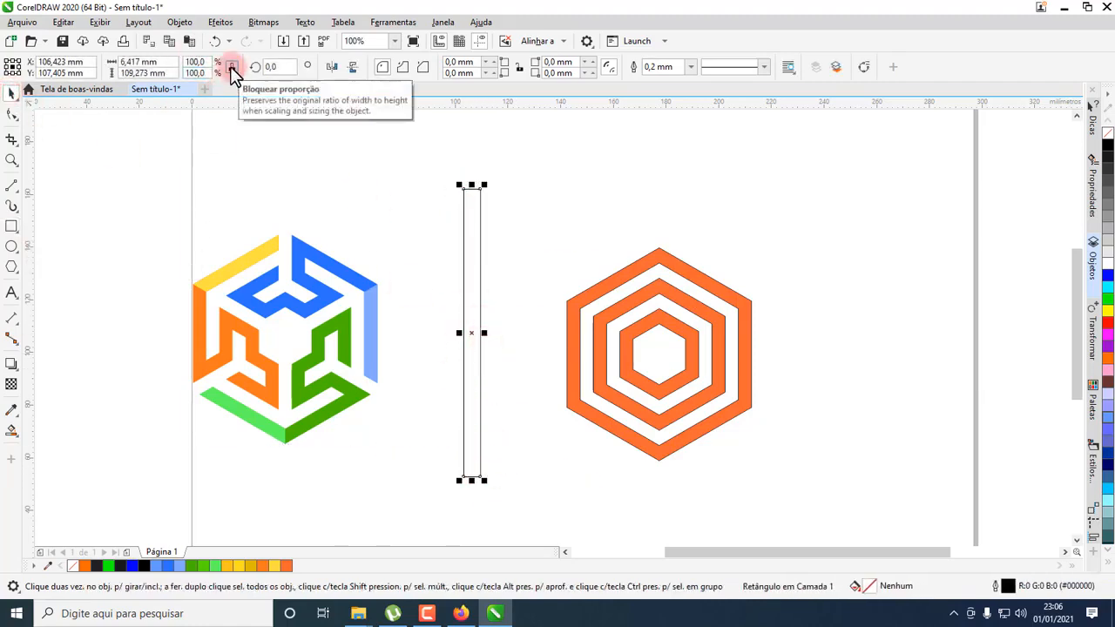
pyautogui.click(232, 69)
pyautogui.click(123, 63)
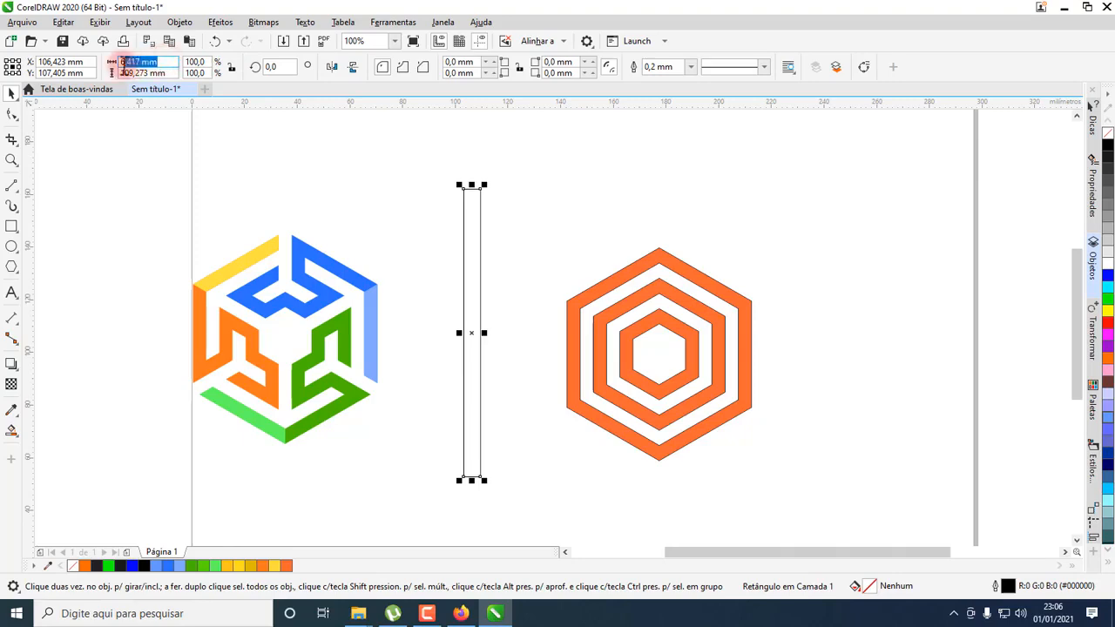
pyautogui.press('Return')
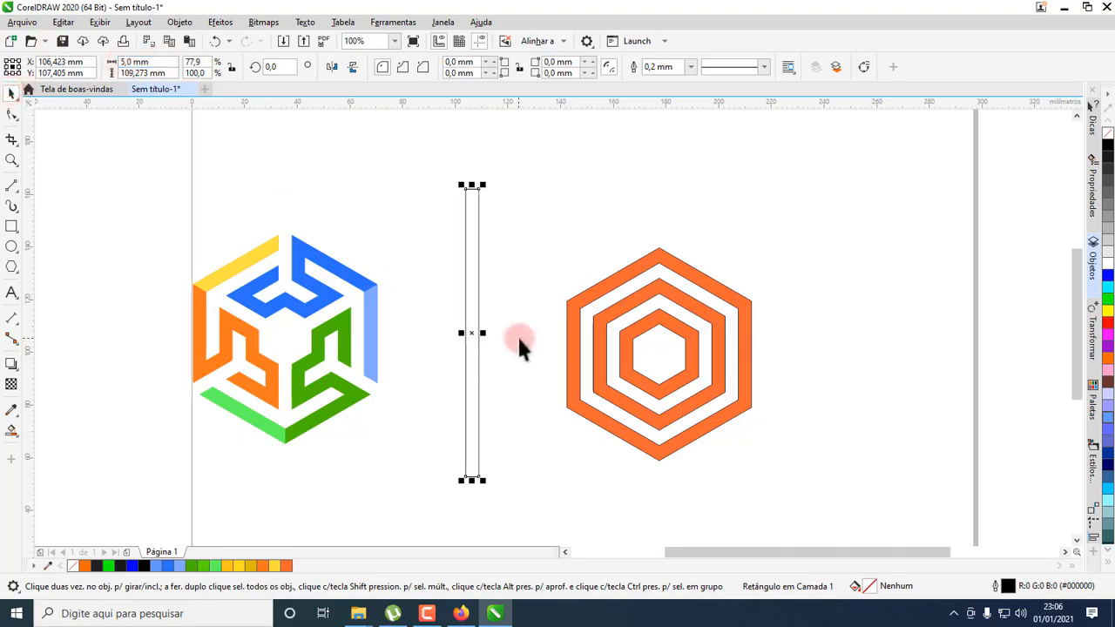
# Move the narrow rectangle closer to the orange rings and fill it with green
pyautogui.moveTo(470, 358); pyautogui.dragTo(530, 375)
pyautogui.scroll(1, 699, 336)
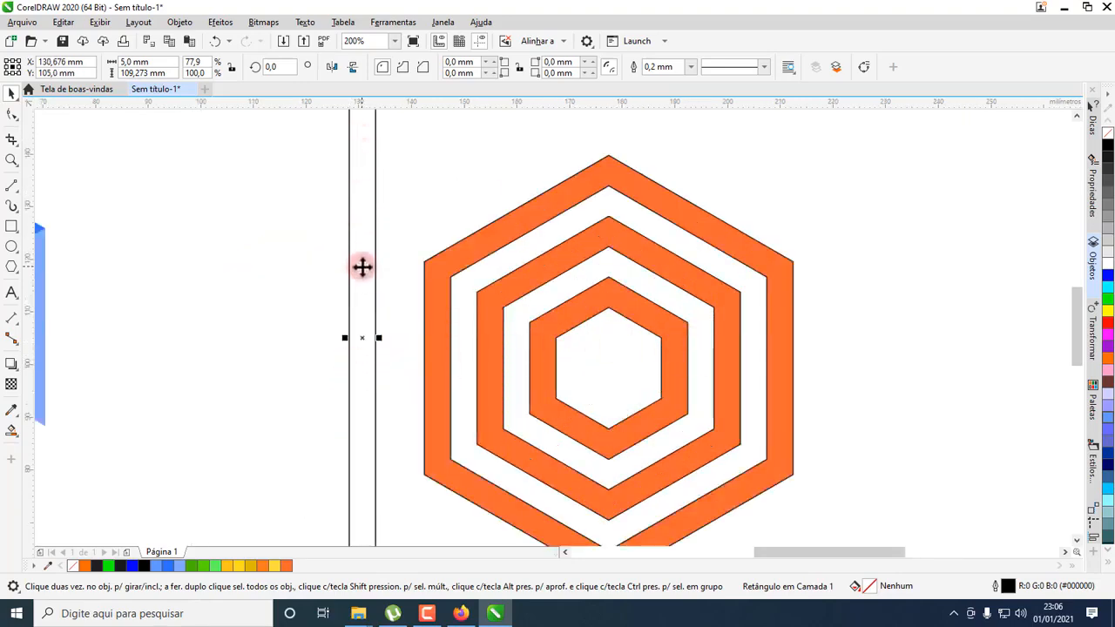
pyautogui.click(1105, 300)
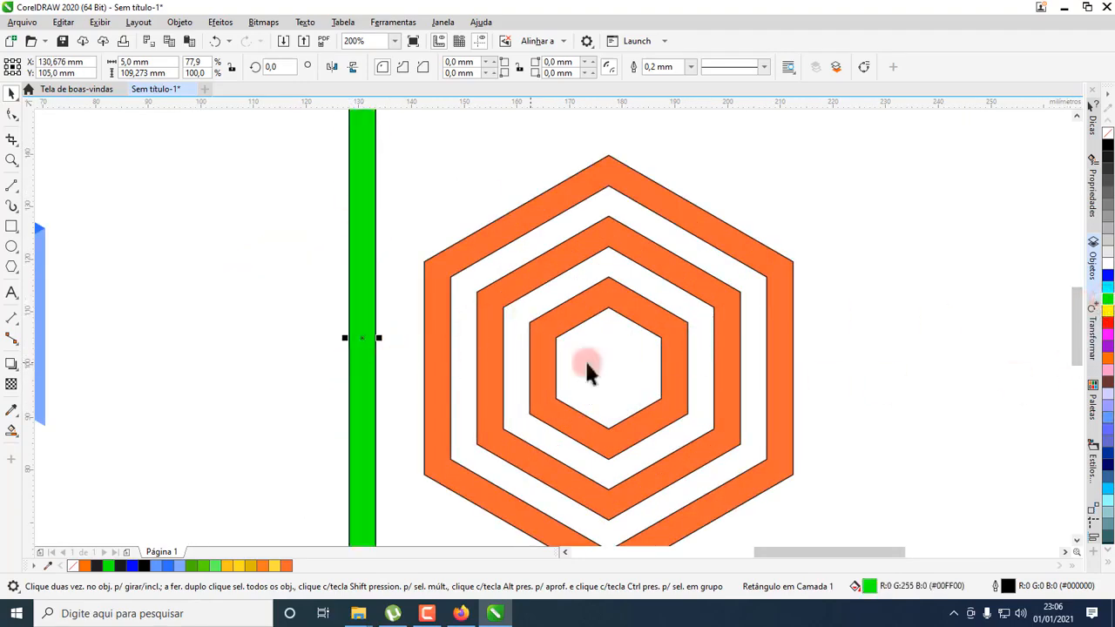
# Lay the green rectangle over the outer ring's left band to compare their widths, and move it back off the rings
pyautogui.moveTo(352, 368); pyautogui.dragTo(429, 376)
pyautogui.scroll(1, 440, 261)
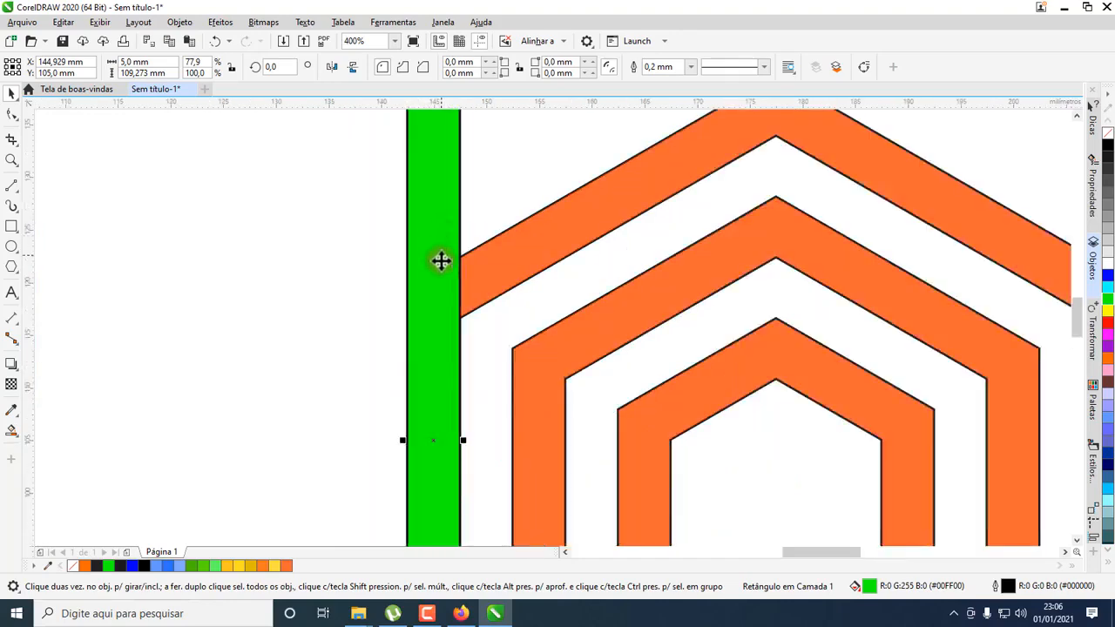
pyautogui.scroll(-2, 438, 274)
pyautogui.scroll(2, 428, 319)
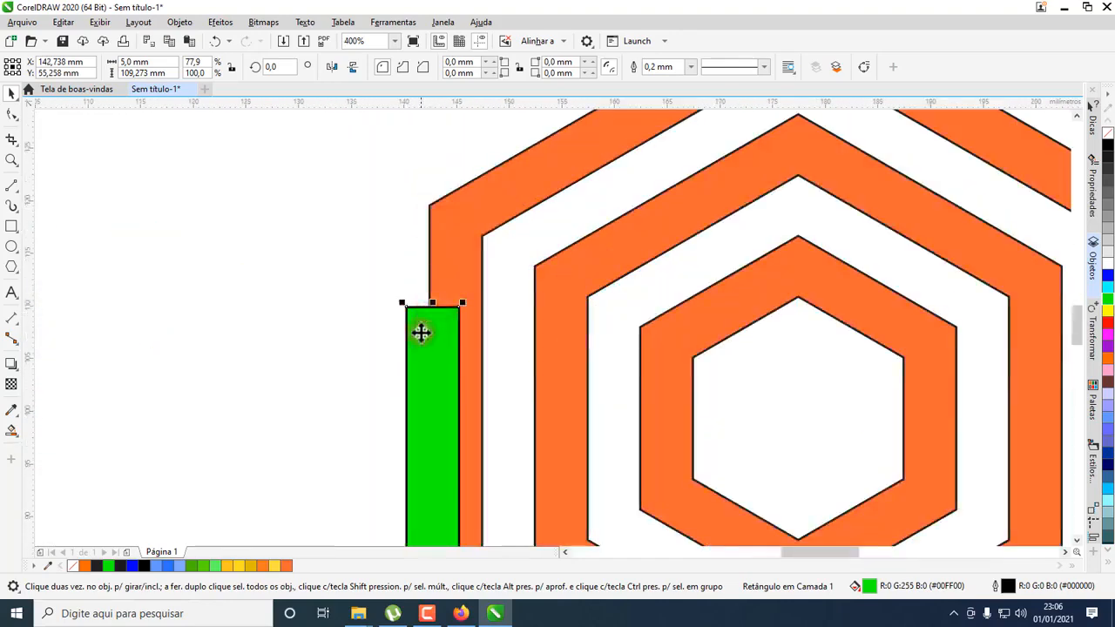
pyautogui.moveTo(419, 340); pyautogui.dragTo(443, 340)
pyautogui.scroll(1, 444, 291)
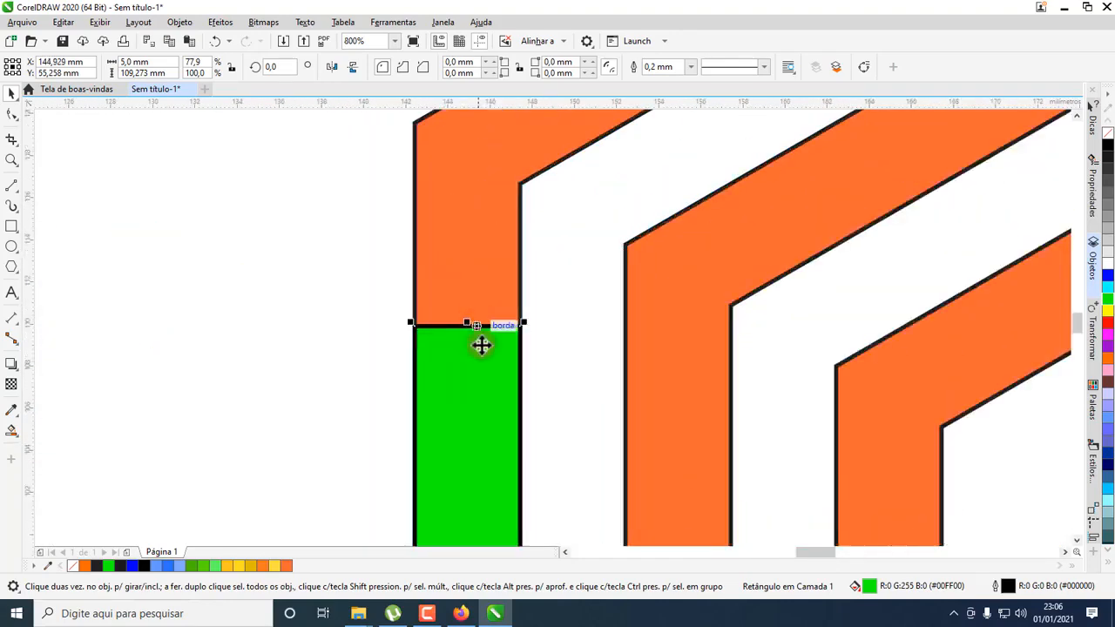
pyautogui.scroll(-4, 479, 343)
pyautogui.scroll(1, 480, 400)
pyautogui.moveTo(478, 378); pyautogui.dragTo(451, 277)
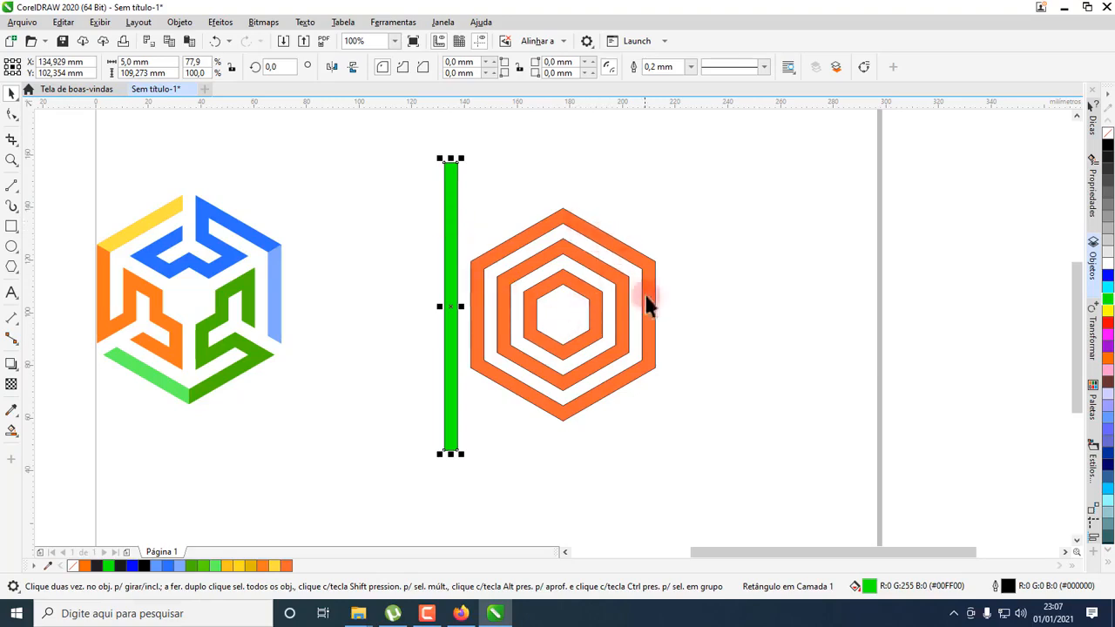
# Centre the green rectangle on the outer orange ring, both horizontally and vertically
pyautogui.keyDown('shift'); pyautogui.click(585, 231); pyautogui.keyUp('shift')
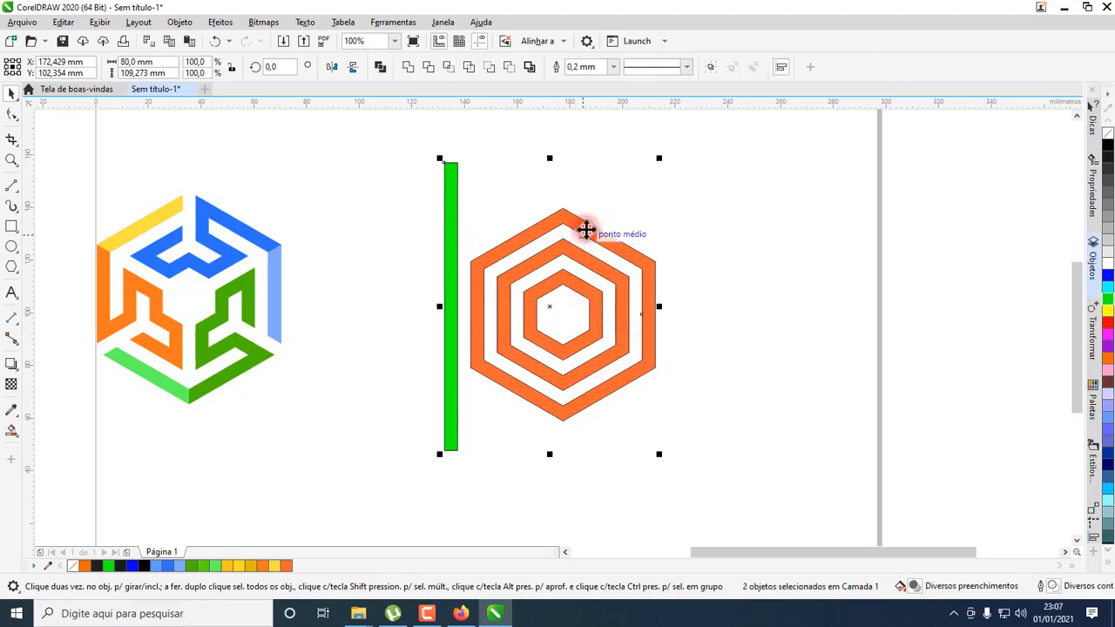
pyautogui.press('c')
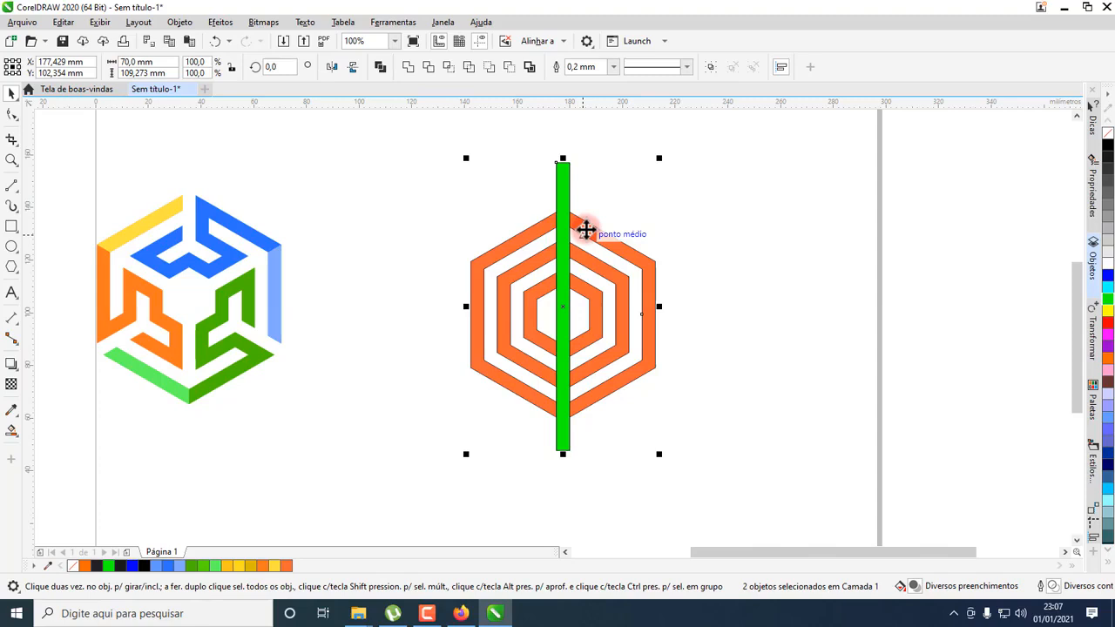
pyautogui.press('e')
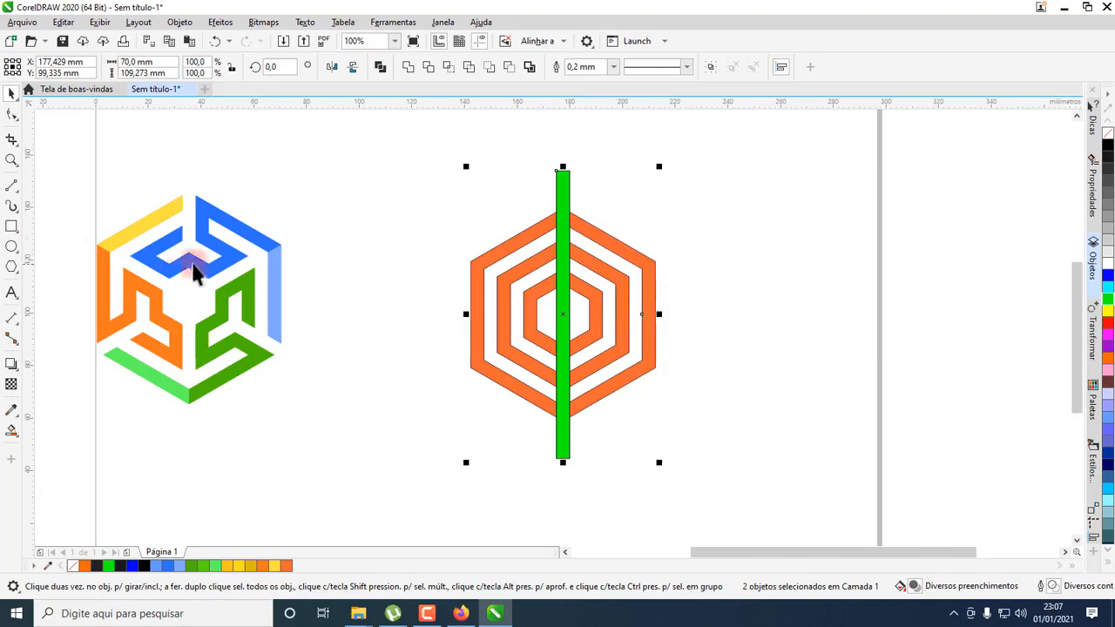
# Move the multicoloured logo group closer to the orange rings, leaving a small gap between them
pyautogui.moveTo(196, 273); pyautogui.dragTo(300, 290)
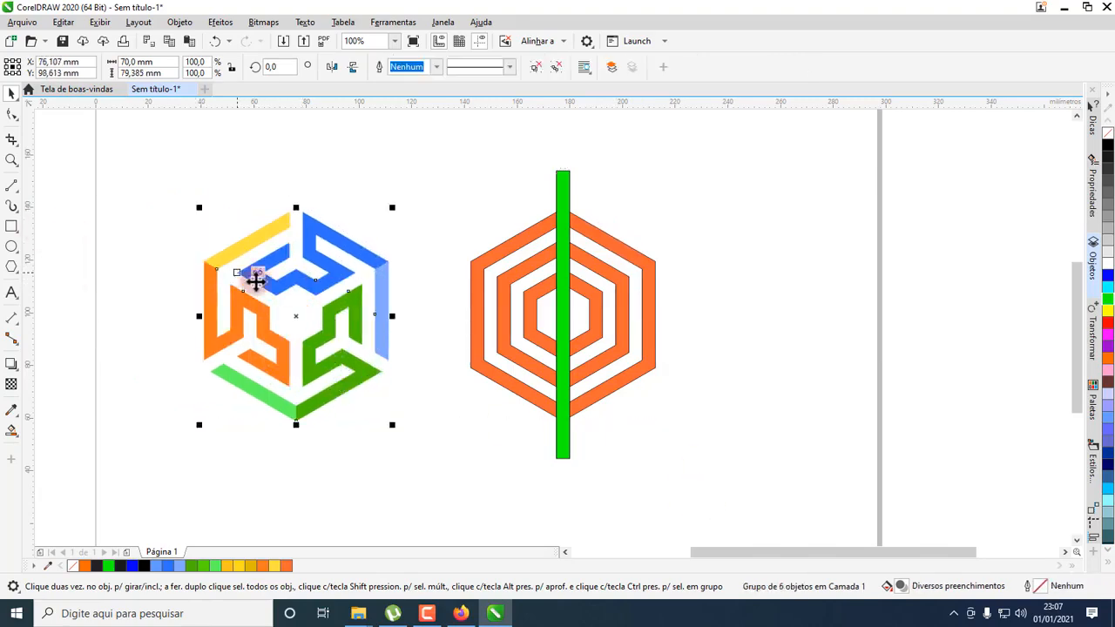
pyautogui.scroll(2, 261, 299)
pyautogui.scroll(-2, 346, 342)
pyautogui.click(417, 175)
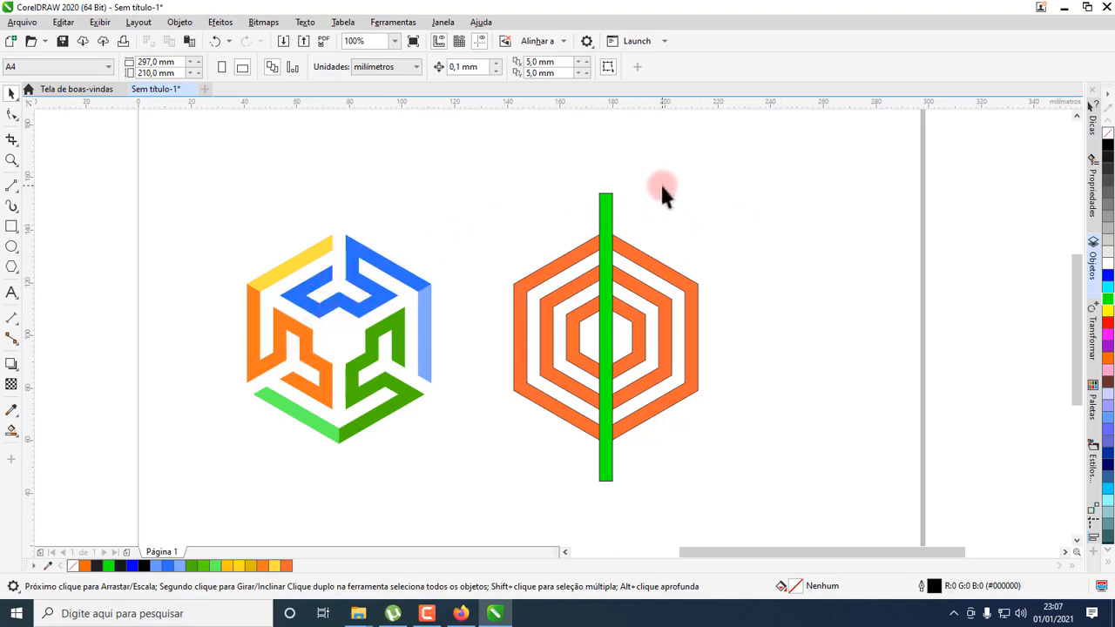
pyautogui.click(606, 217)
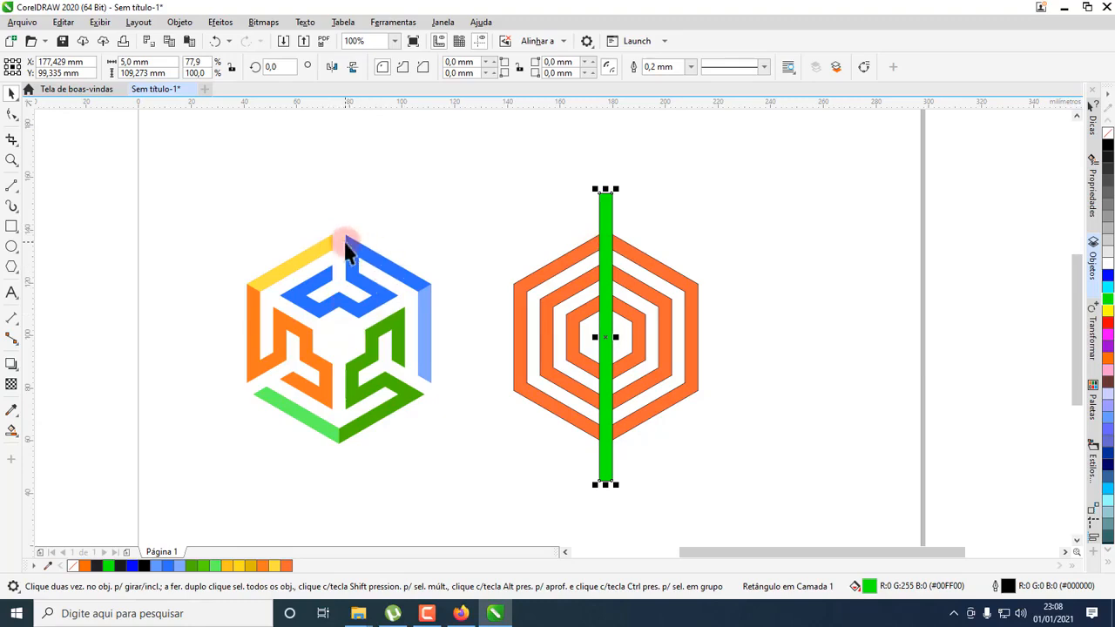
pyautogui.scroll(1, 575, 292)
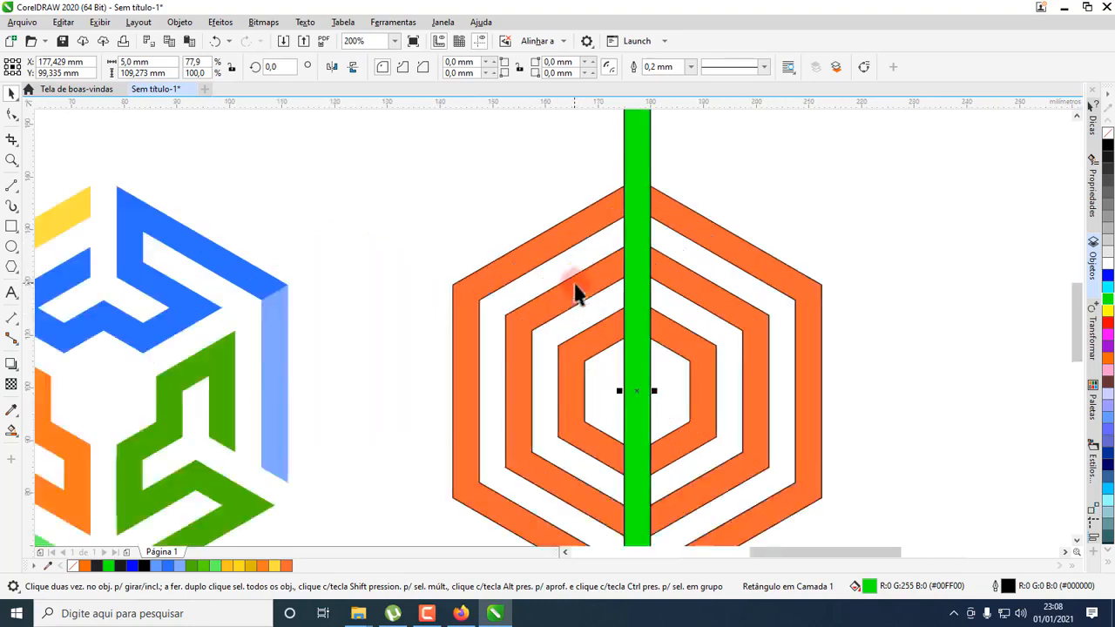
pyautogui.click(270, 333)
pyautogui.moveTo(269, 333); pyautogui.dragTo(393, 340)
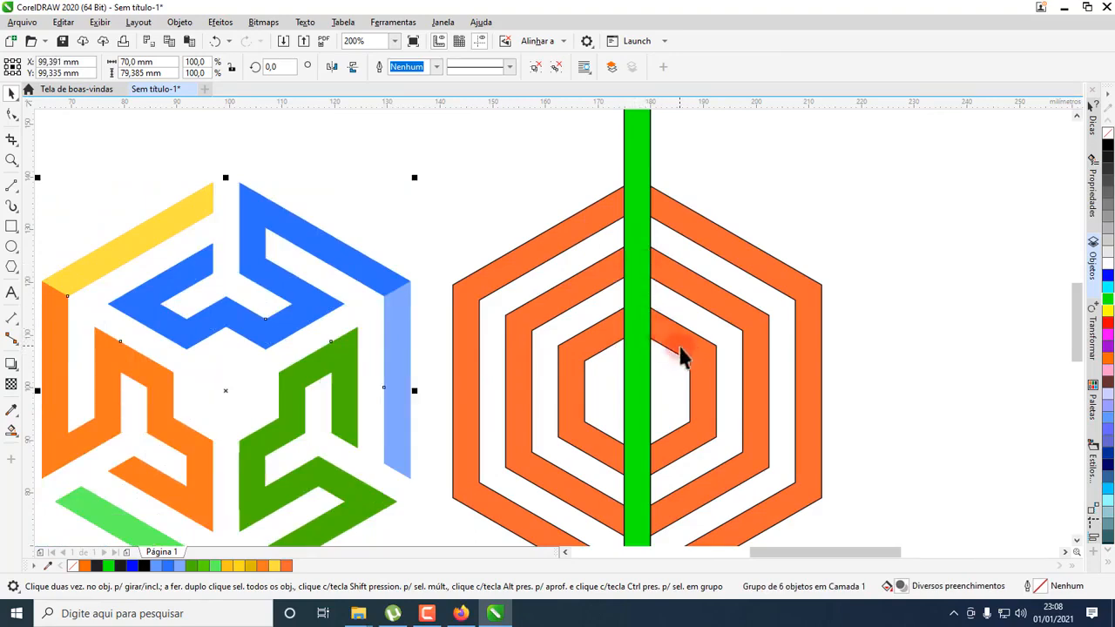
pyautogui.scroll(-1, 651, 287)
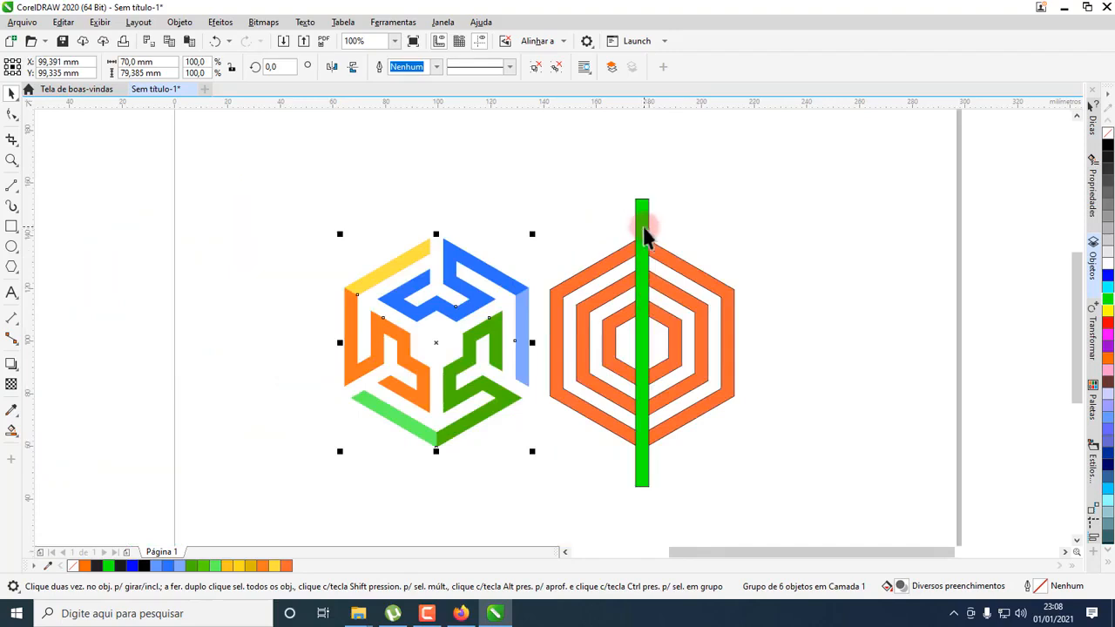
# Shorten the green rectangle from its lower end to about 37.3 mm tall, ending at the upper tip of the innermost ring
pyautogui.click(645, 251)
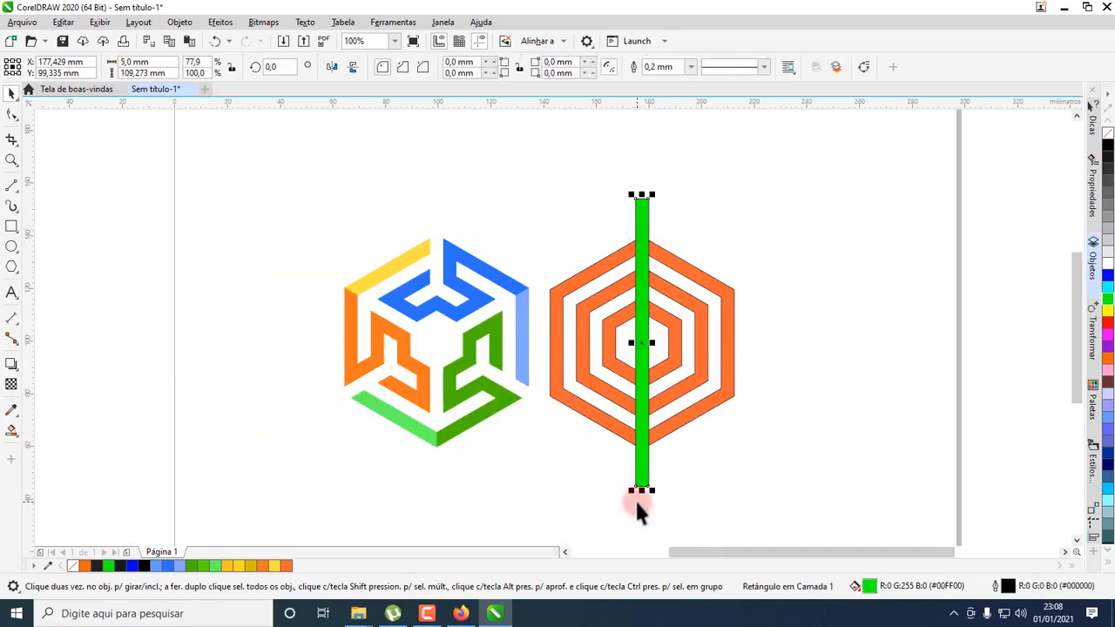
pyautogui.moveTo(641, 490); pyautogui.dragTo(642, 290)
pyautogui.scroll(1, 642, 283)
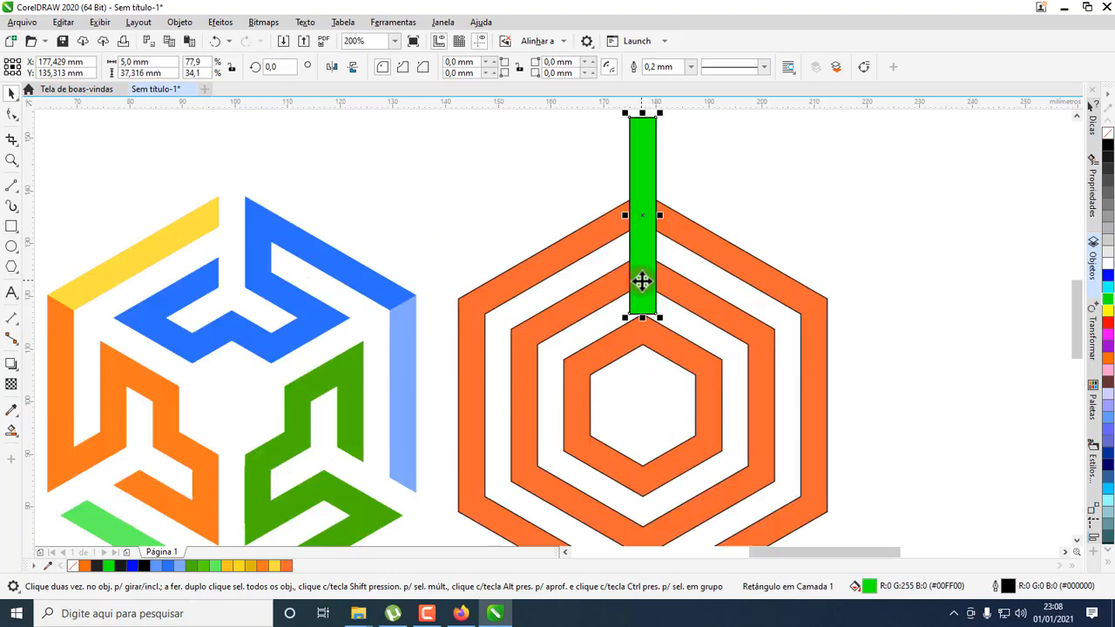
pyautogui.scroll(-1, 624, 265)
pyautogui.scroll(1, 625, 246)
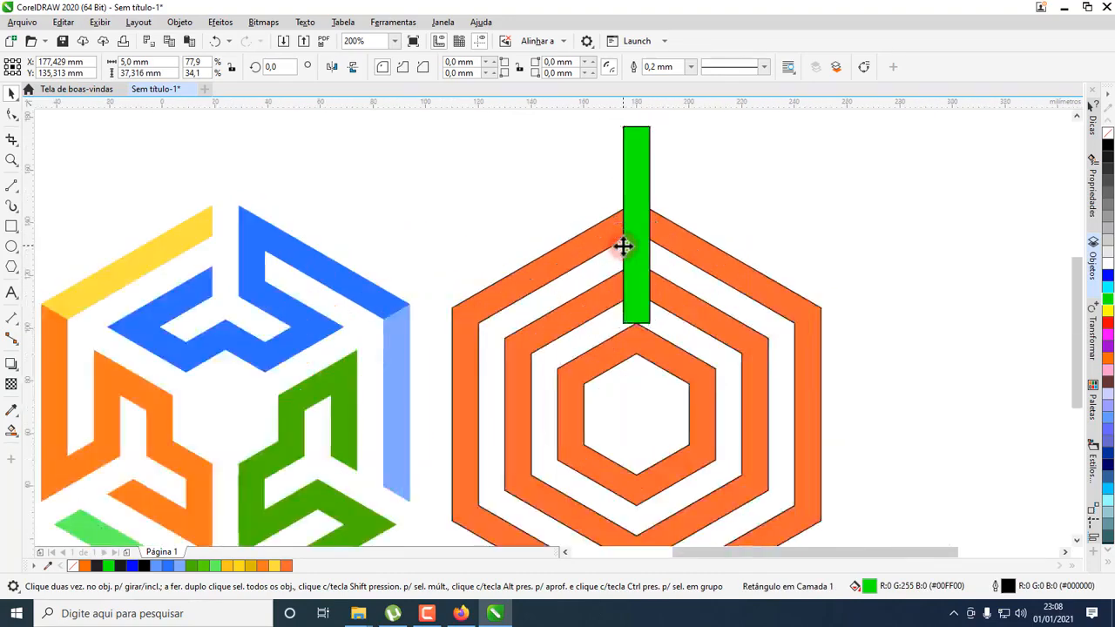
pyautogui.scroll(-1, 624, 247)
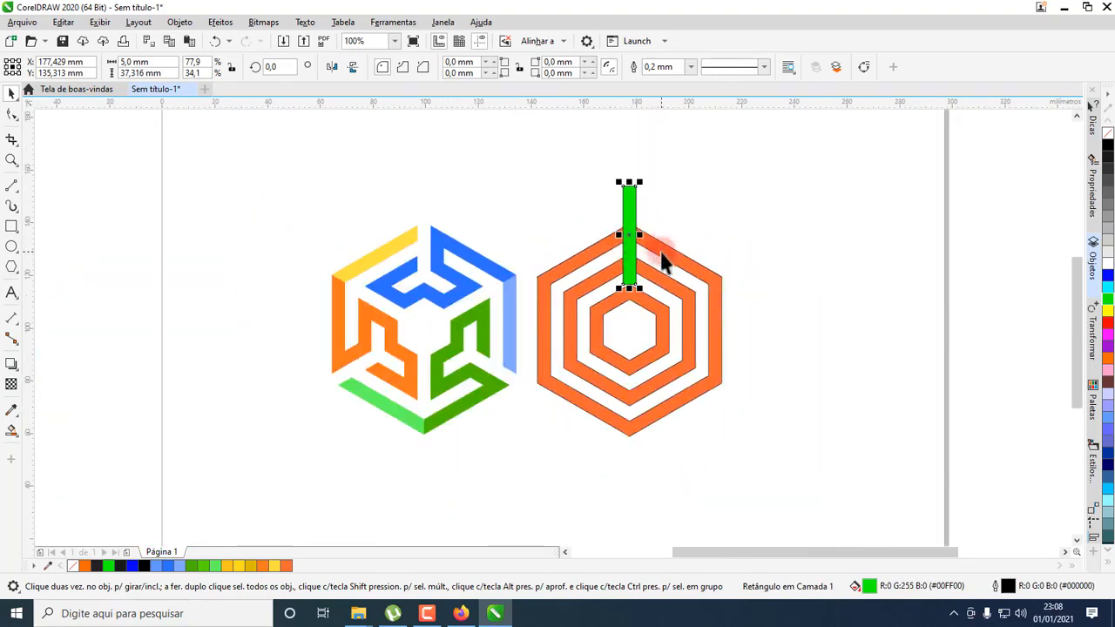
# Trim the outer and middle orange rings with the green rectangle to cut a gap through their upper corners
pyautogui.keyDown('shift'); pyautogui.click(667, 266); pyautogui.keyUp('shift')
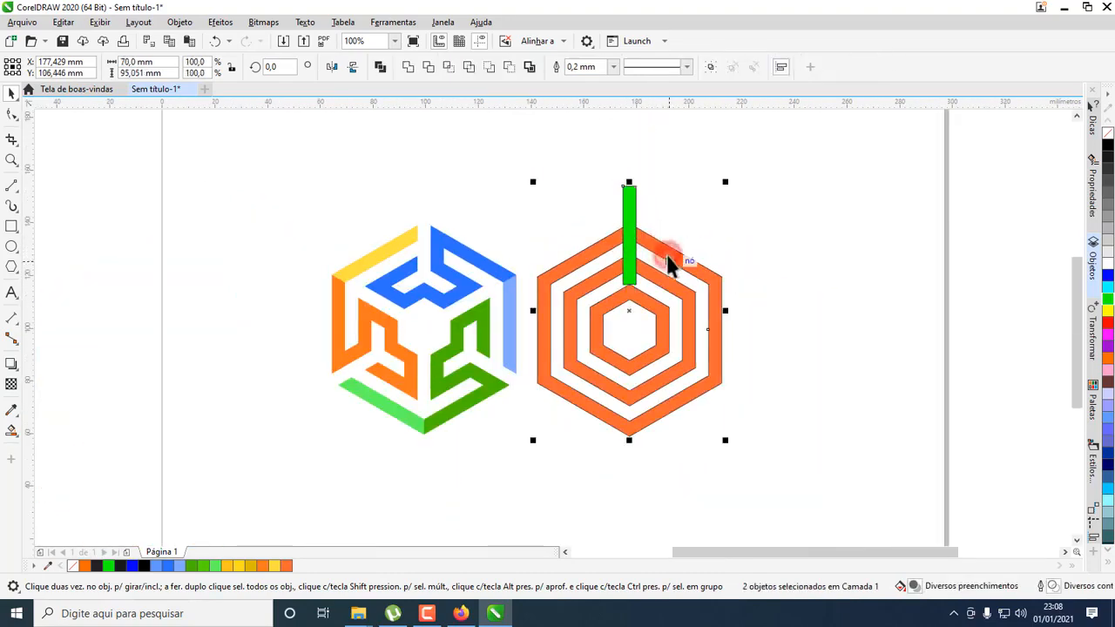
pyautogui.click(430, 73)
pyautogui.click(687, 209)
pyautogui.click(628, 213)
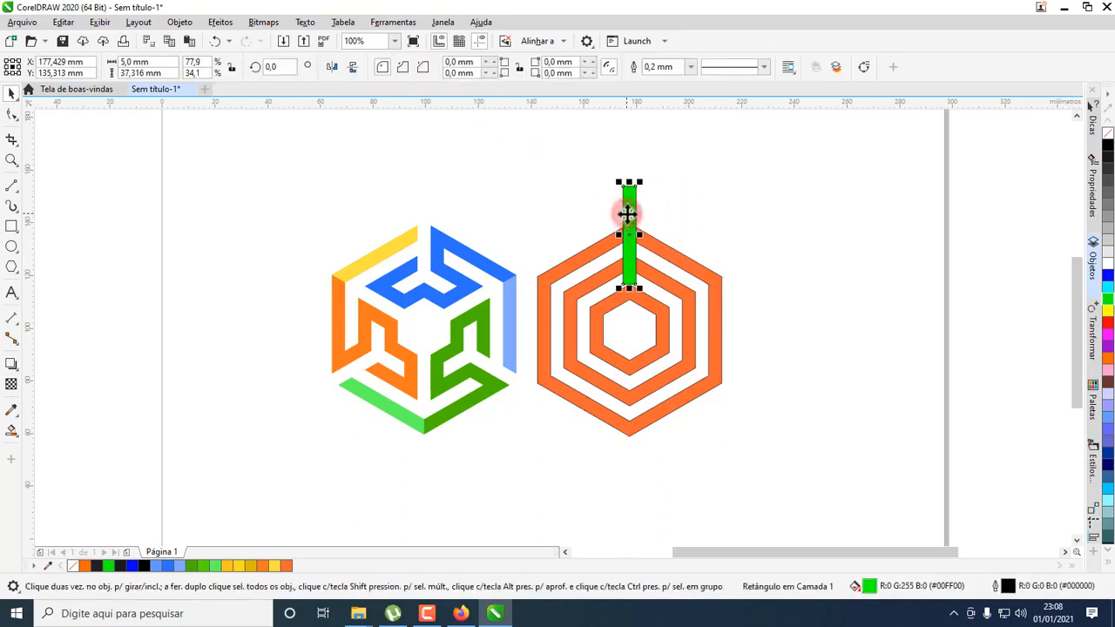
pyautogui.keyDown('shift'); pyautogui.click(668, 292); pyautogui.keyUp('shift')
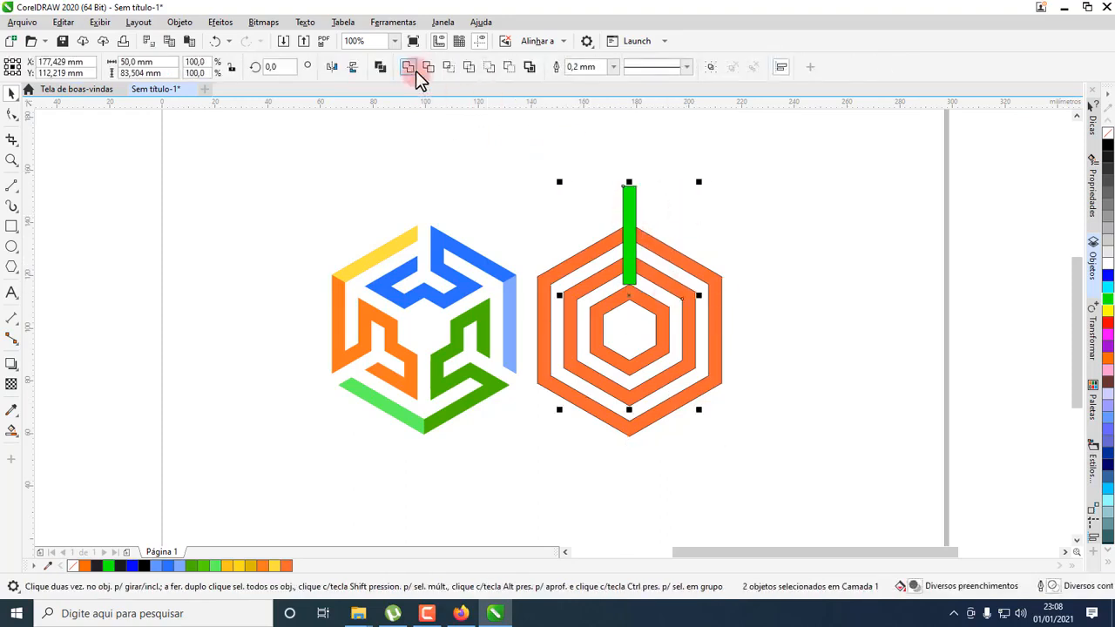
pyautogui.click(427, 69)
pyautogui.click(677, 169)
# Move the green rectangle down over the lower corners of the inner and middle rings and centre it horizontally on the innermost ring
pyautogui.click(629, 227)
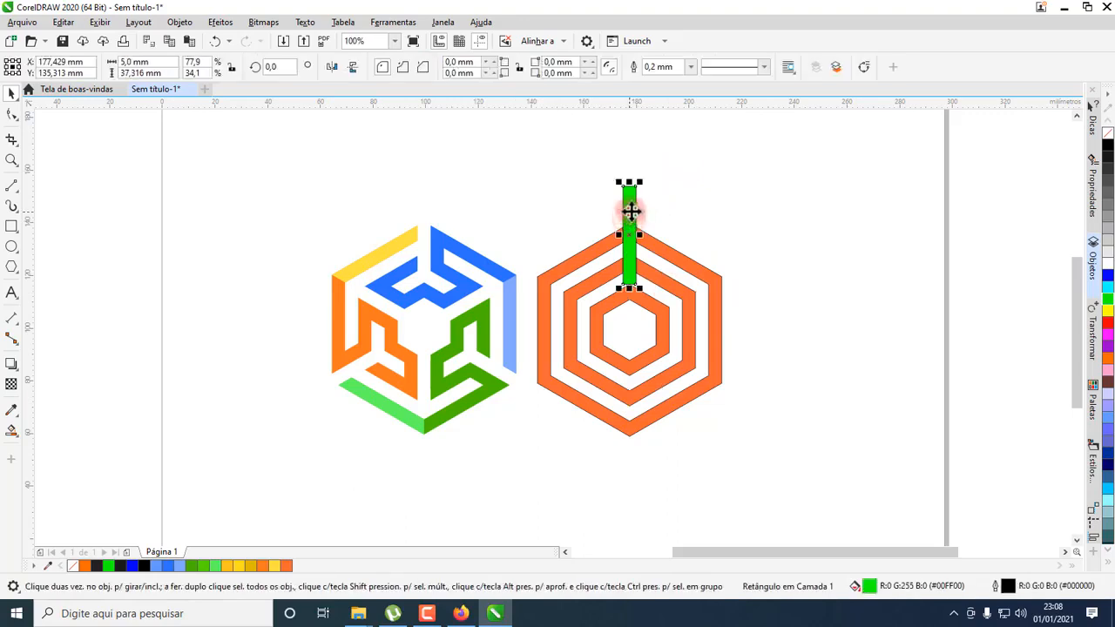
pyautogui.moveTo(630, 226); pyautogui.dragTo(675, 227)
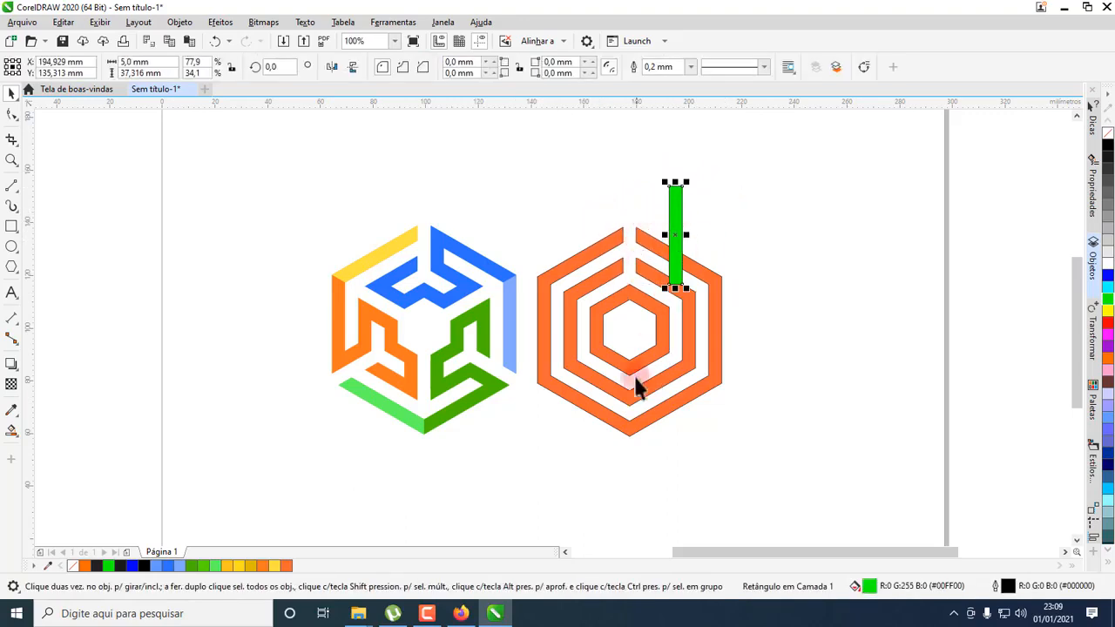
pyautogui.scroll(2, 623, 361)
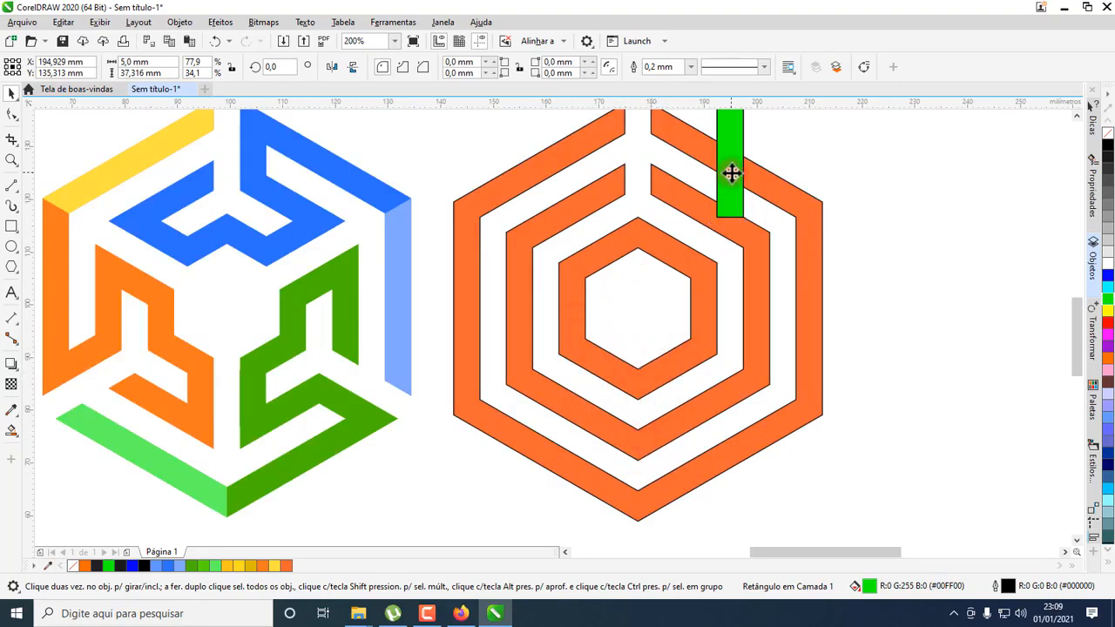
pyautogui.moveTo(729, 174); pyautogui.dragTo(623, 425)
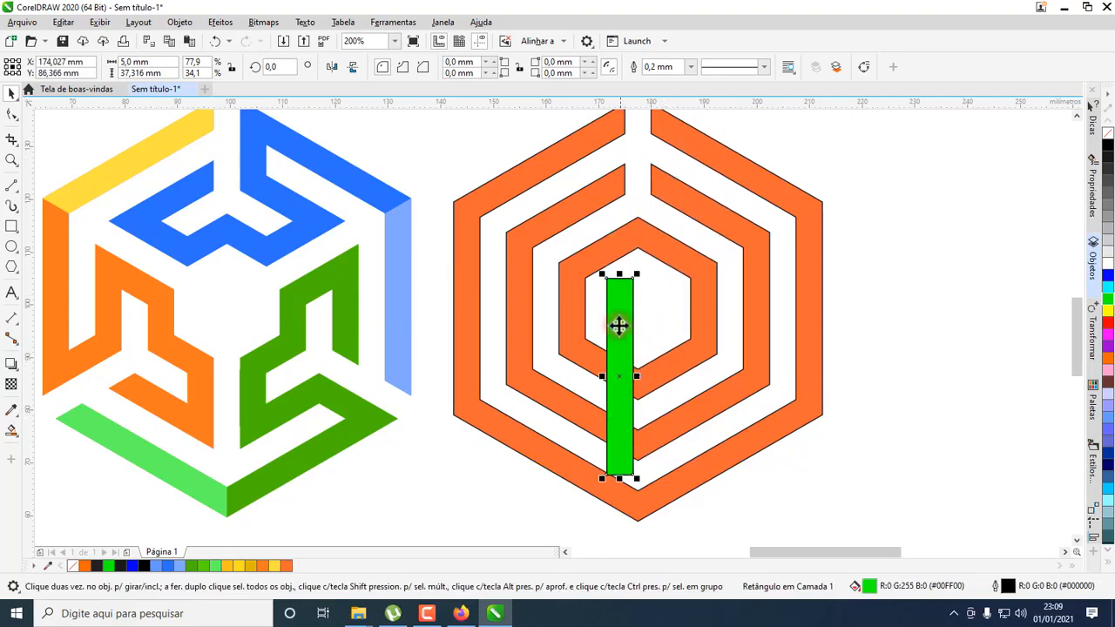
pyautogui.keyDown('shift'); pyautogui.click(671, 368); pyautogui.keyUp('shift')
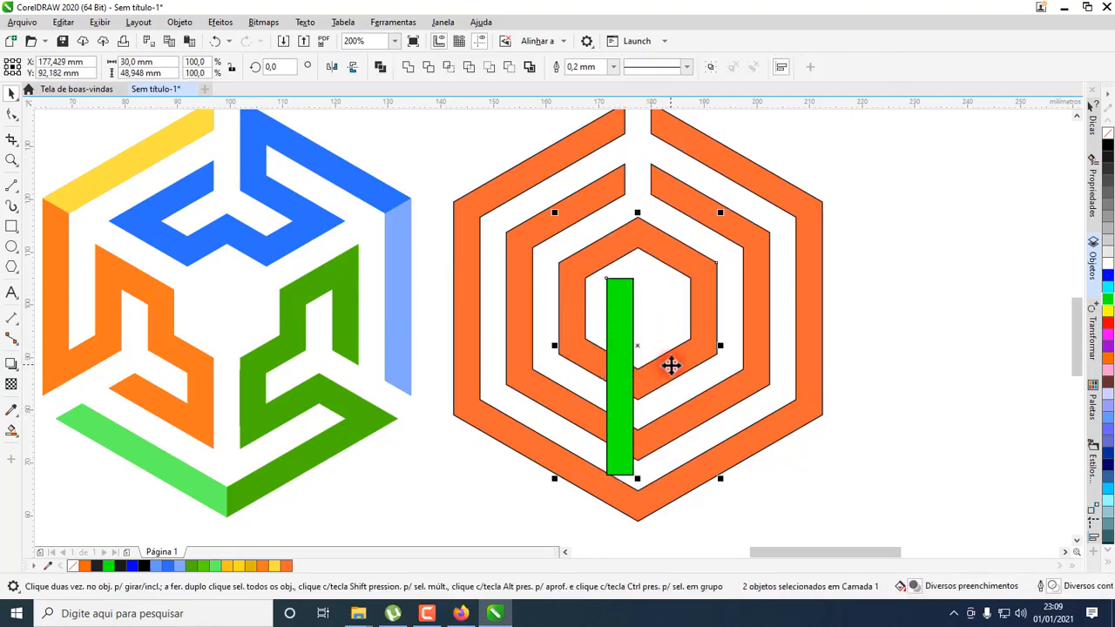
pyautogui.press('c')
pyautogui.click(927, 300)
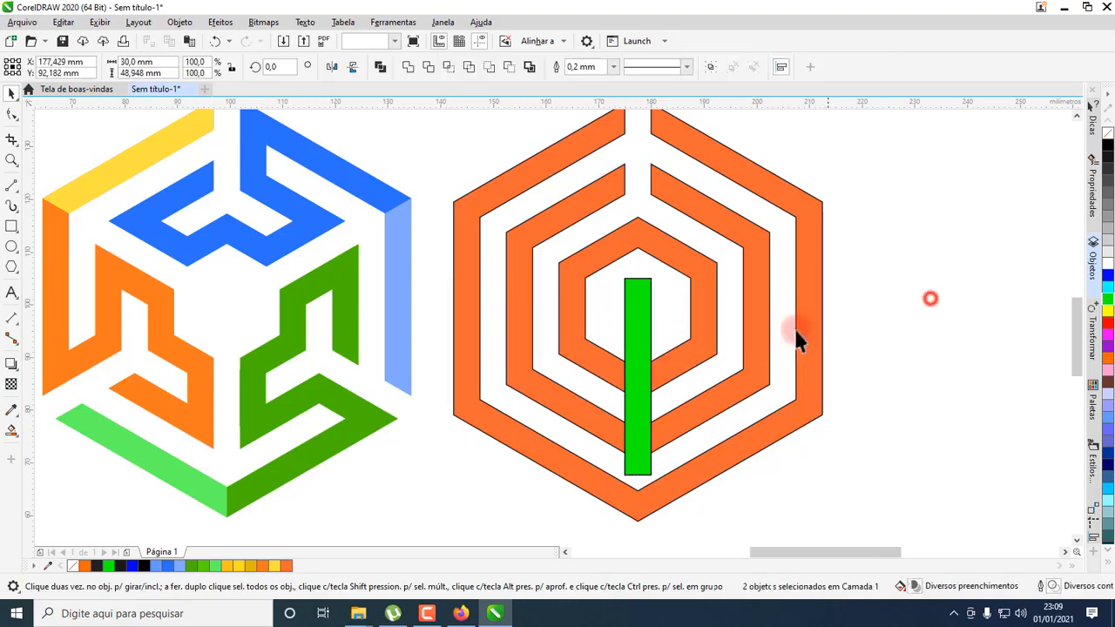
# Trim the lower corner of the middle orange ring with the green rectangle
pyautogui.click(642, 347)
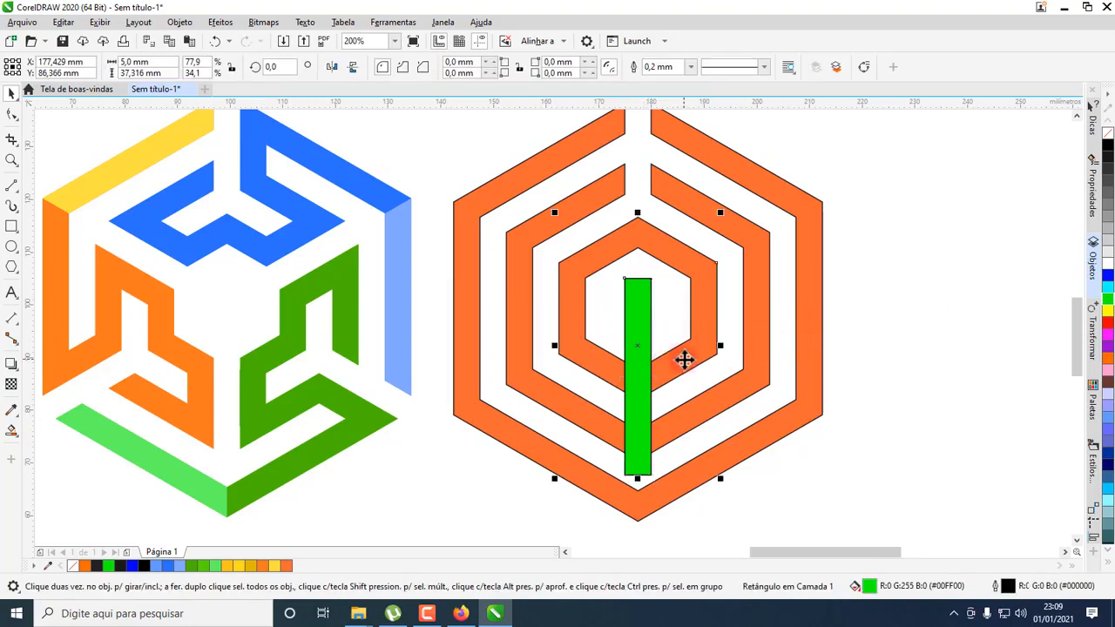
pyautogui.click(642, 331)
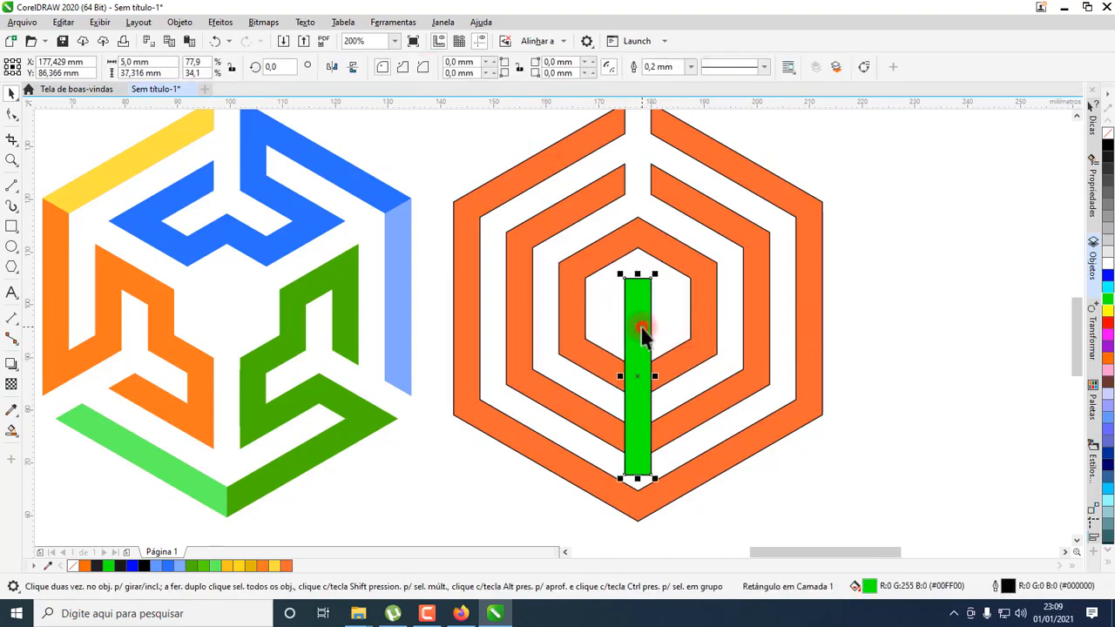
pyautogui.keyDown('shift'); pyautogui.click(682, 427); pyautogui.keyUp('shift')
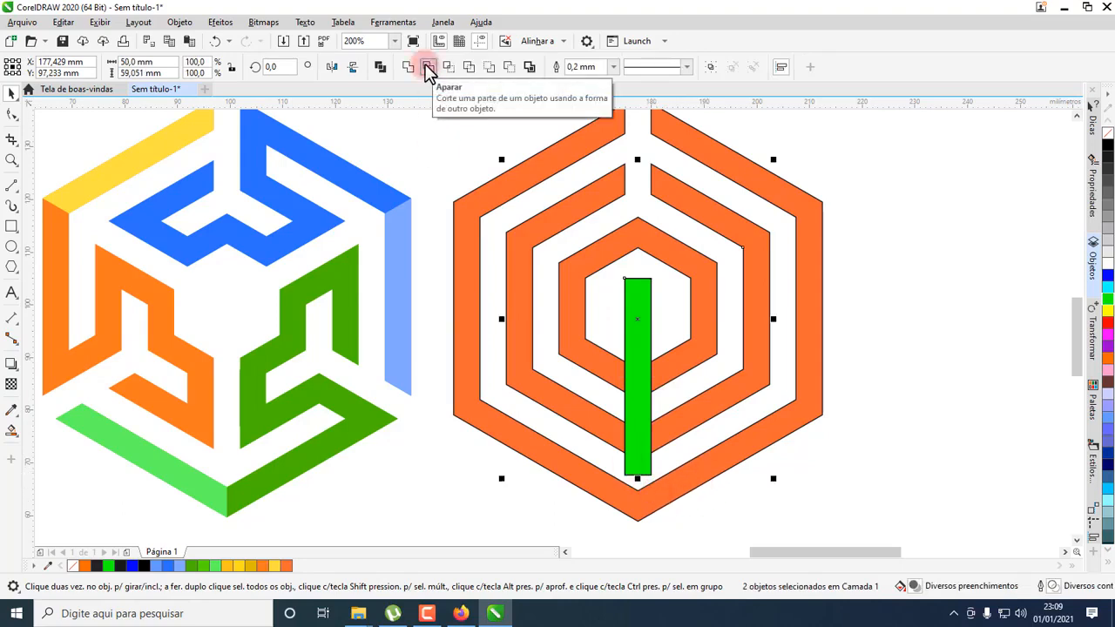
pyautogui.click(428, 68)
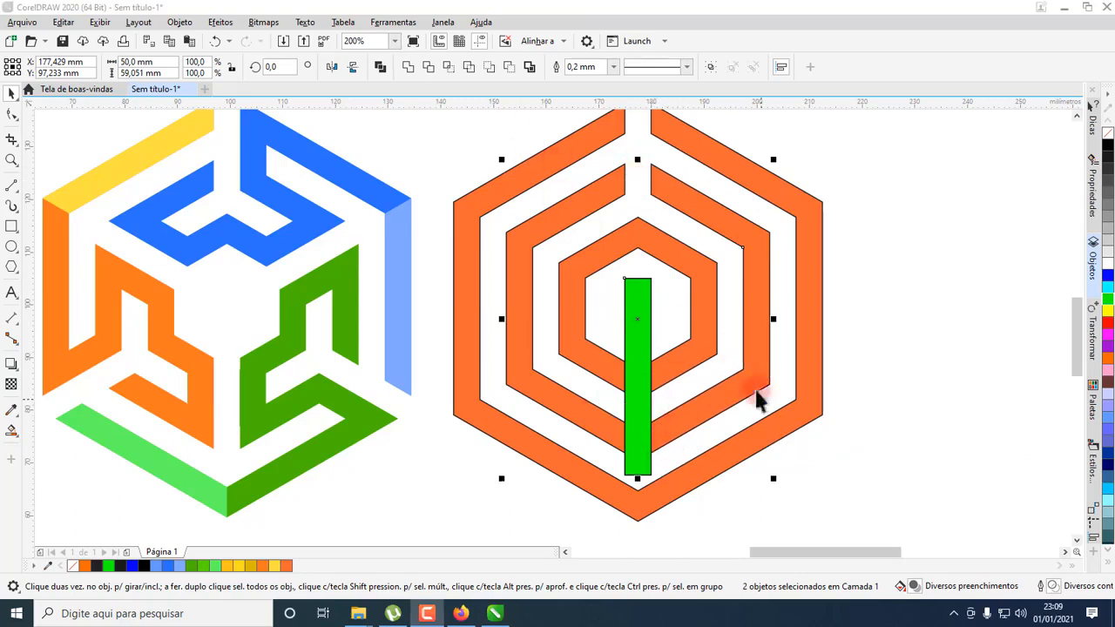
# Trim the selected middle ring with the green rectangle and move the rectangle clear of the rings, onto the empty area beside them
pyautogui.click(428, 67)
pyautogui.click(911, 356)
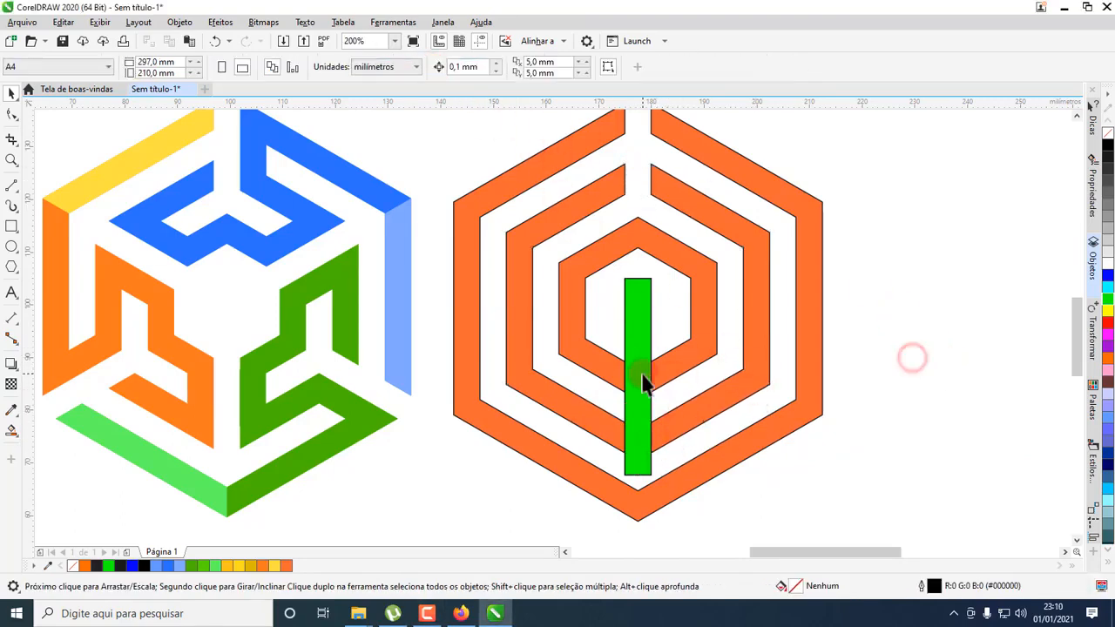
pyautogui.click(642, 373)
pyautogui.moveTo(641, 373); pyautogui.dragTo(869, 370)
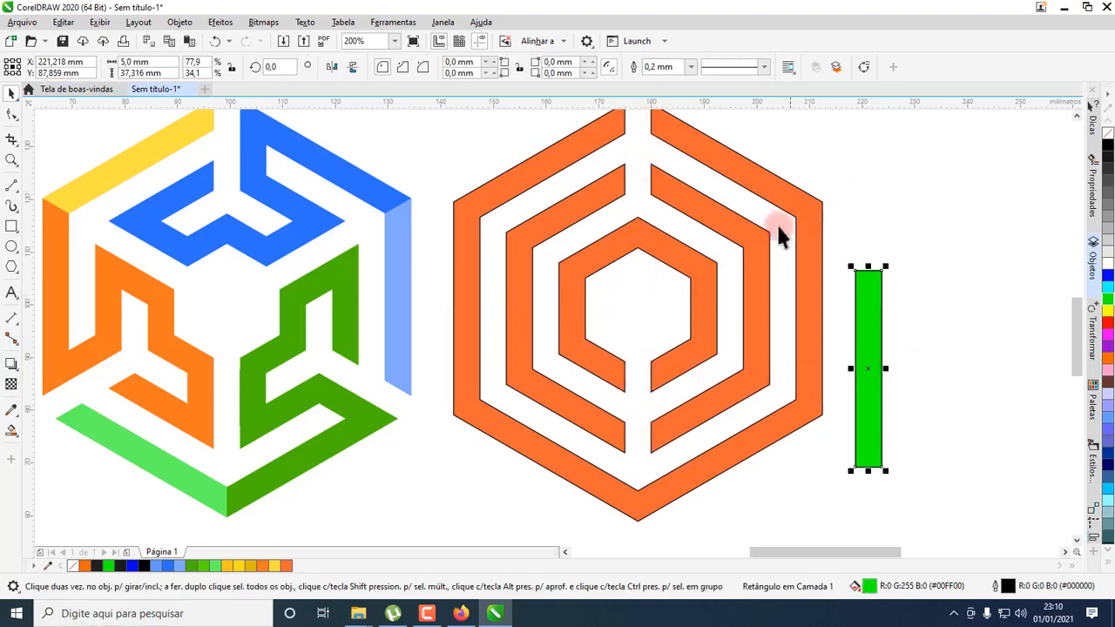
# Delete the short green rectangle and restore the full-length vertical one across the centre of the hexagon rings
pyautogui.click(948, 272)
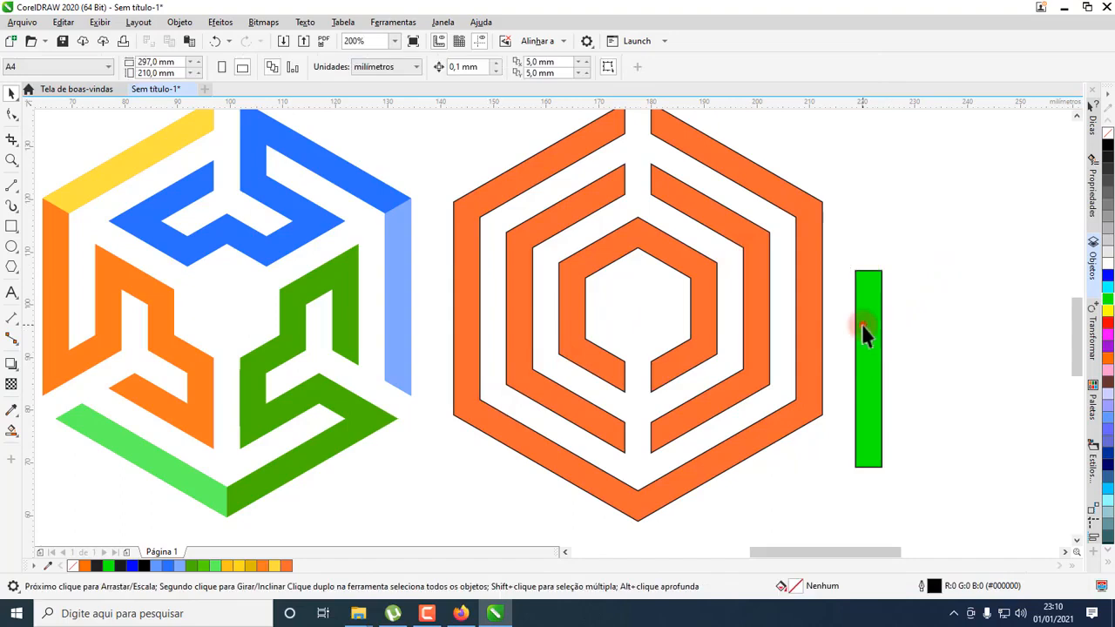
pyautogui.click(862, 324)
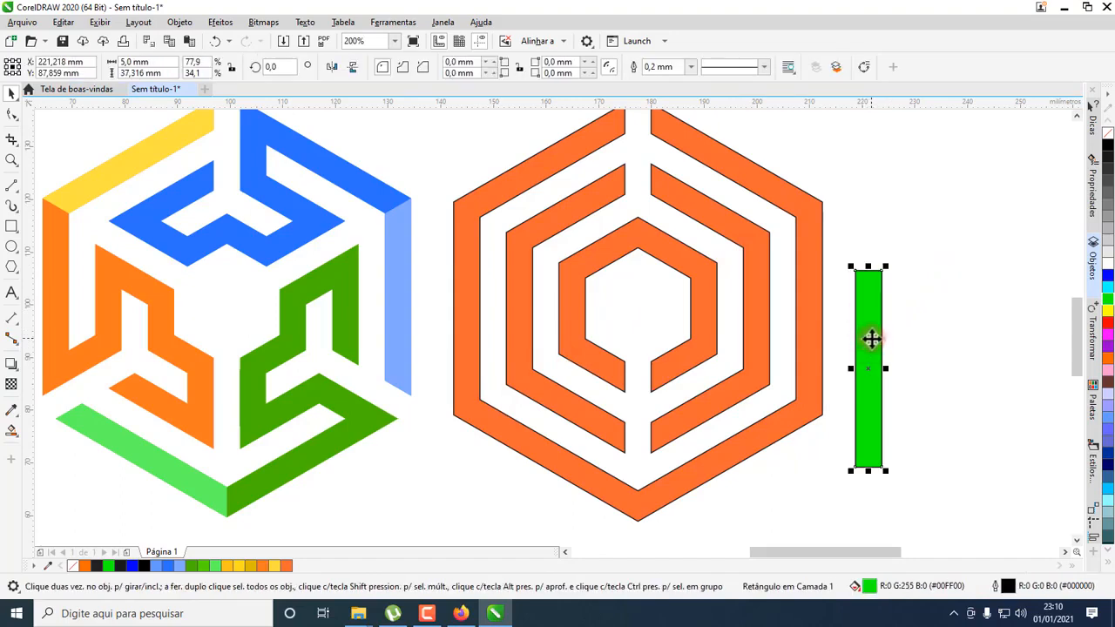
pyautogui.press('Delete')
pyautogui.hotkey('ctrl', 'z')
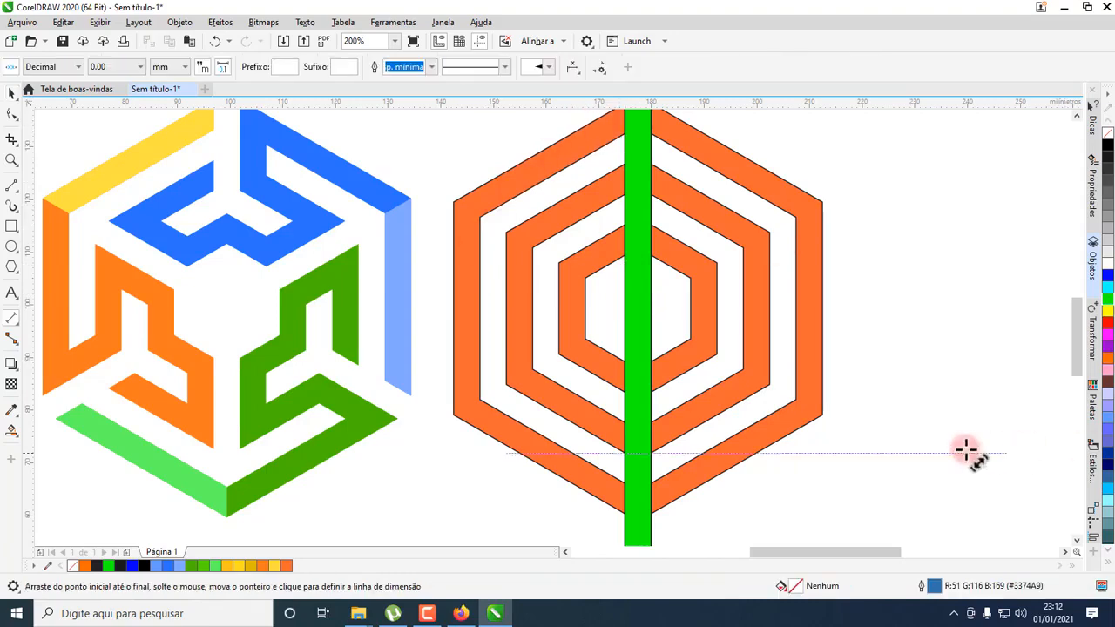
# Measure the angle between the outer ring's upper-left edge and the diagonal through its corner with an angular dimension, and undo the dimension
pyautogui.click(9, 321)
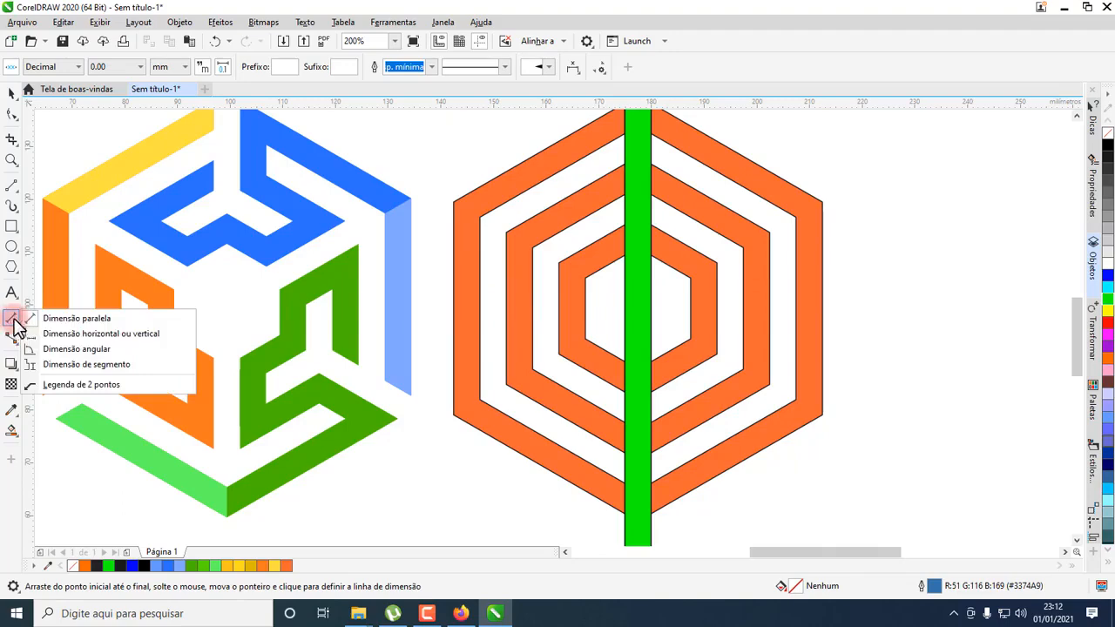
pyautogui.click(56, 349)
pyautogui.scroll(2, 483, 196)
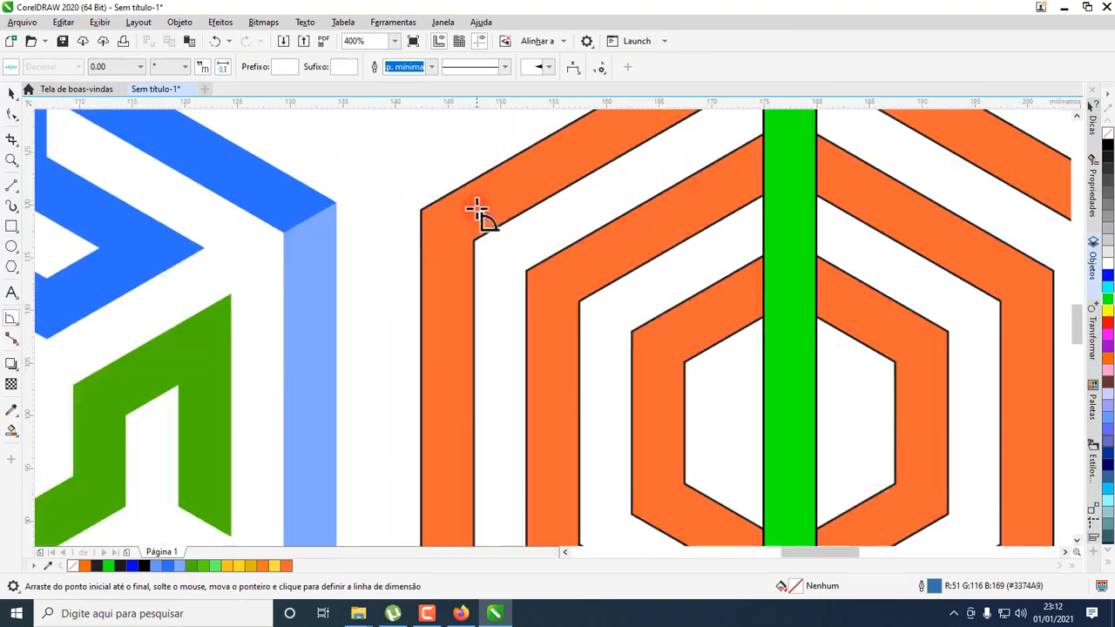
pyautogui.click(423, 211)
pyautogui.moveTo(422, 211); pyautogui.dragTo(473, 240)
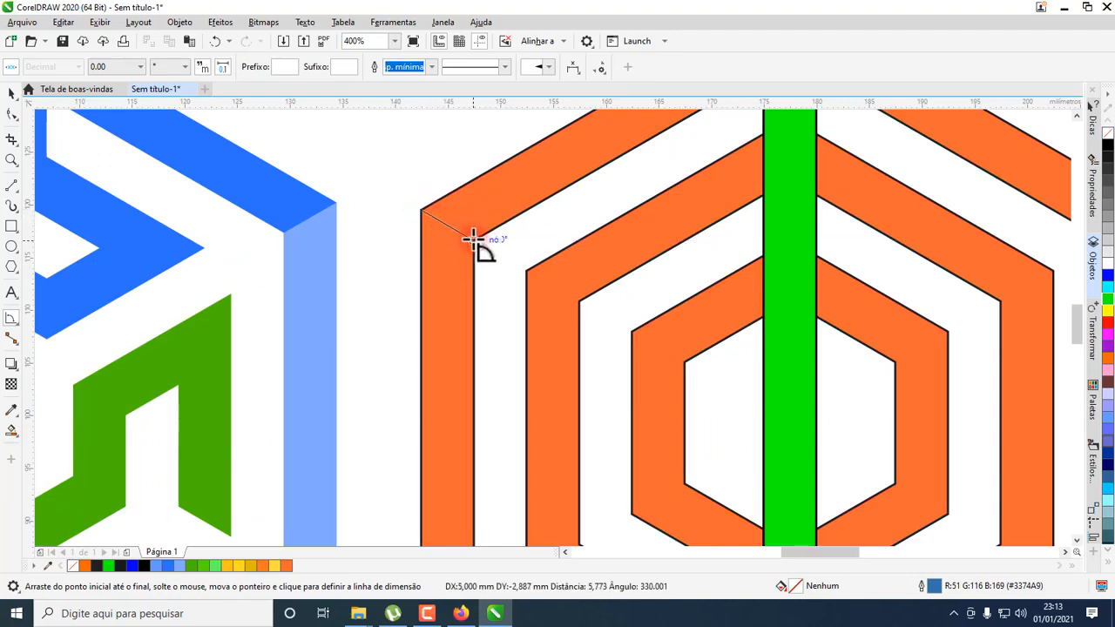
pyautogui.click(495, 168)
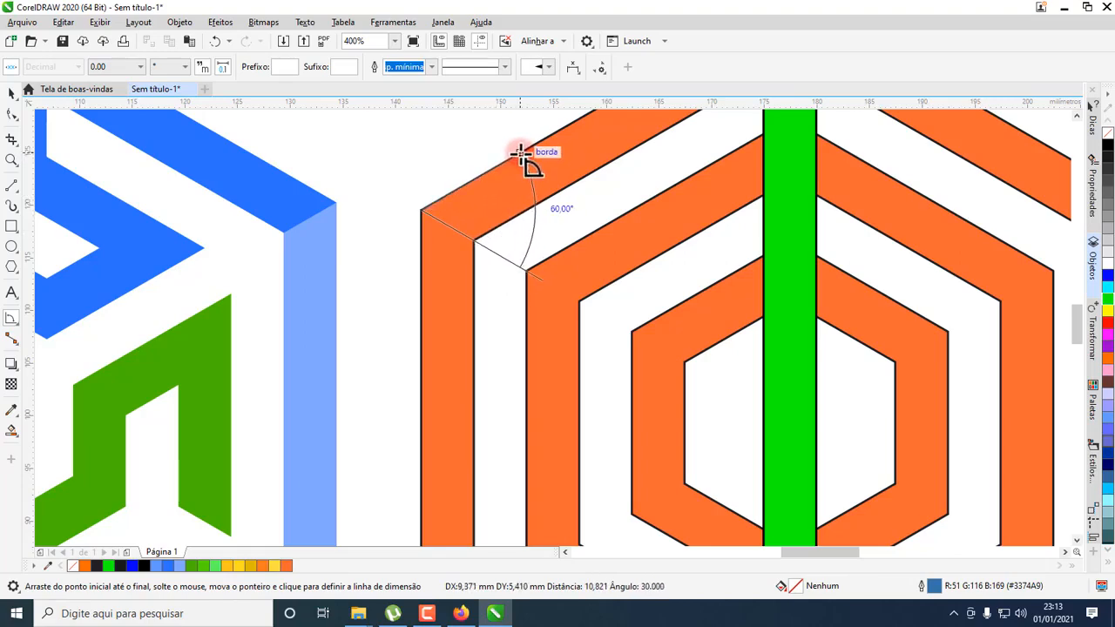
pyautogui.click(520, 154)
pyautogui.click(523, 155)
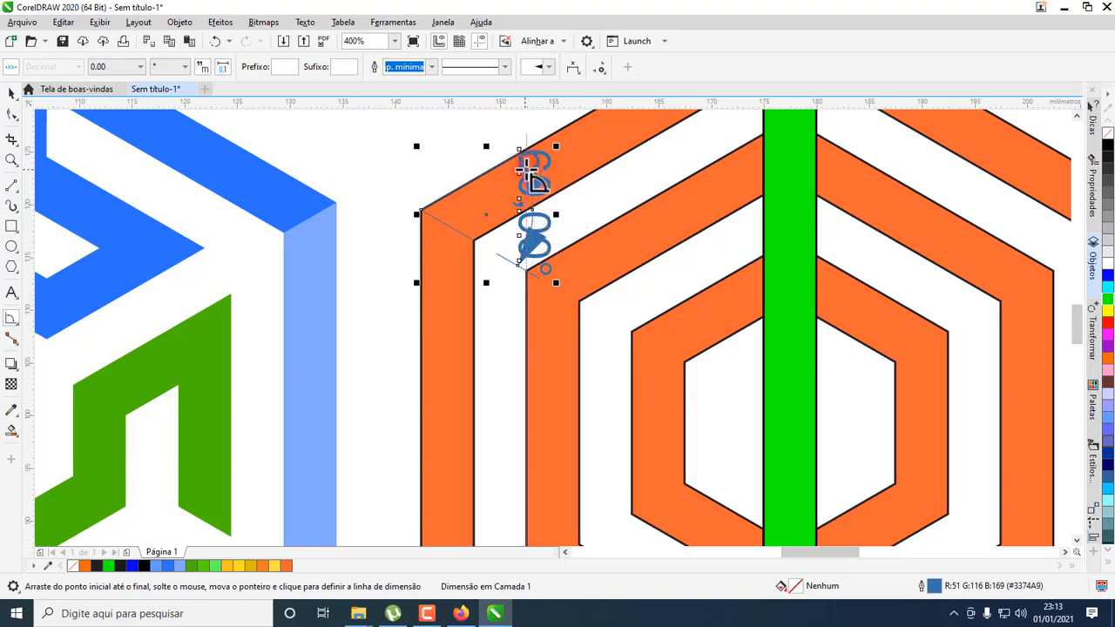
pyautogui.hotkey('ctrl', 'z')
# Measure the angle between the outer ring's vertical left edge and its corner diagonal with an angular dimension, and delete the dimension
pyautogui.click(423, 209)
pyautogui.moveTo(422, 209); pyautogui.dragTo(474, 242)
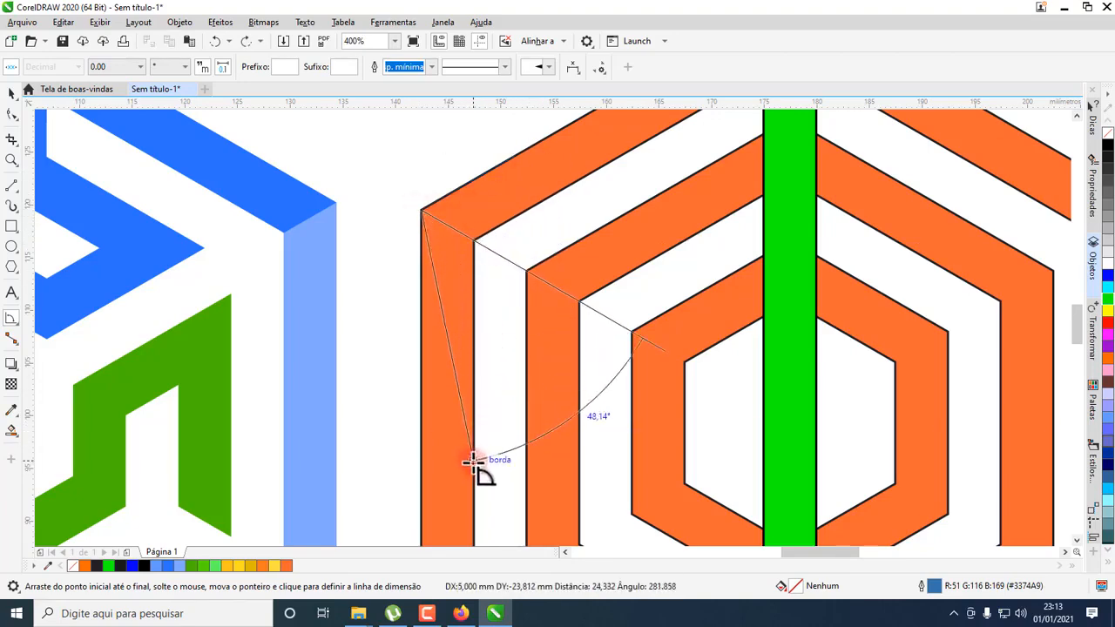
pyautogui.click(422, 491)
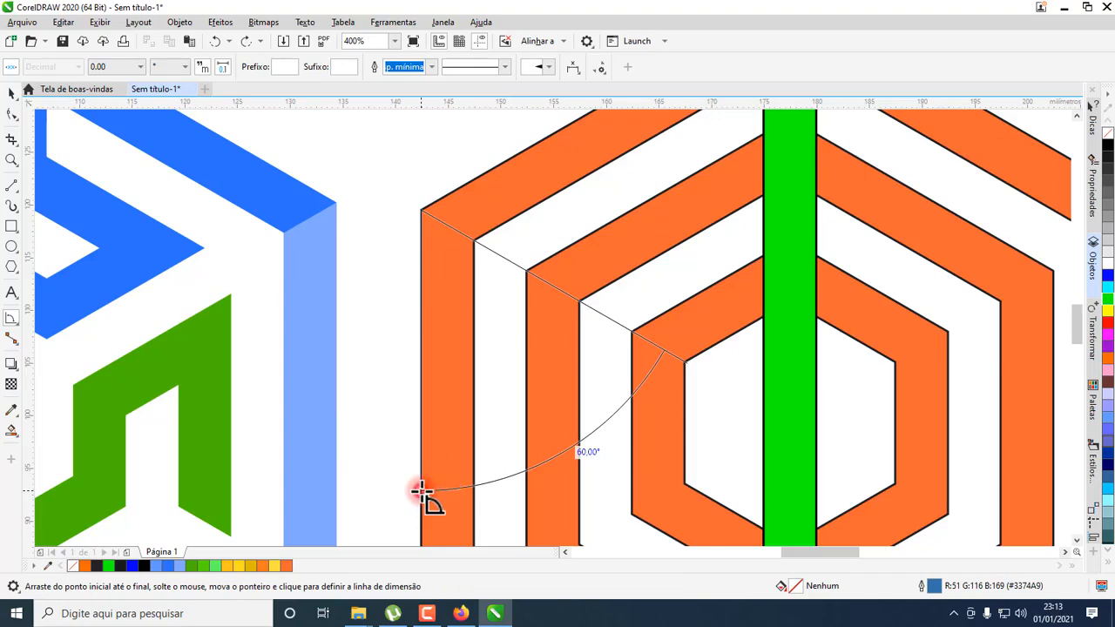
pyautogui.click(522, 475)
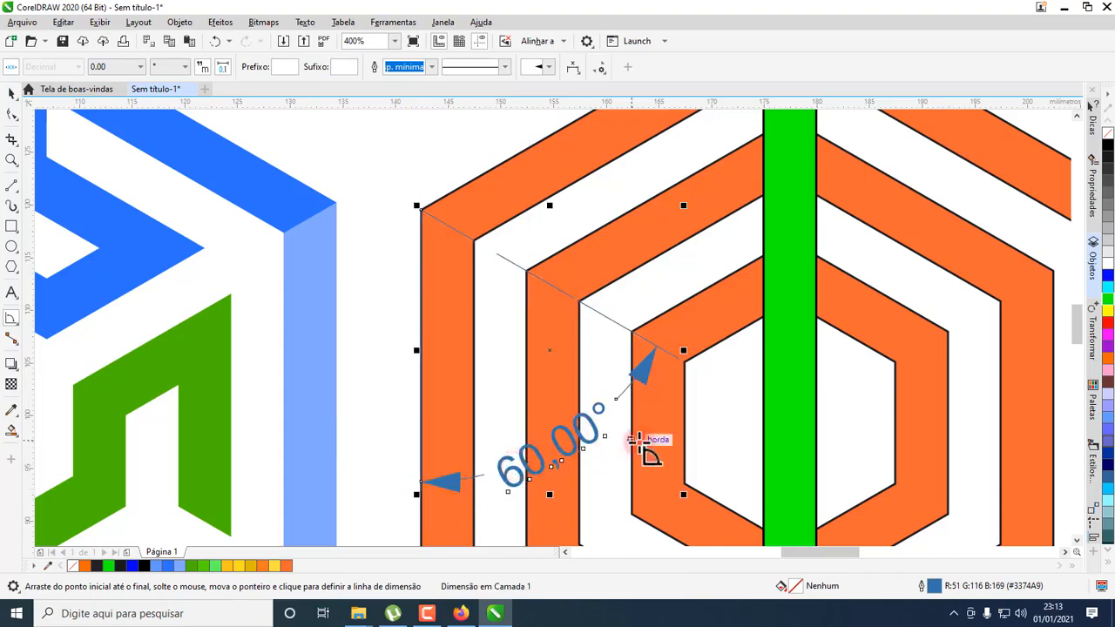
pyautogui.scroll(2, 570, 491)
pyautogui.scroll(-4, 570, 490)
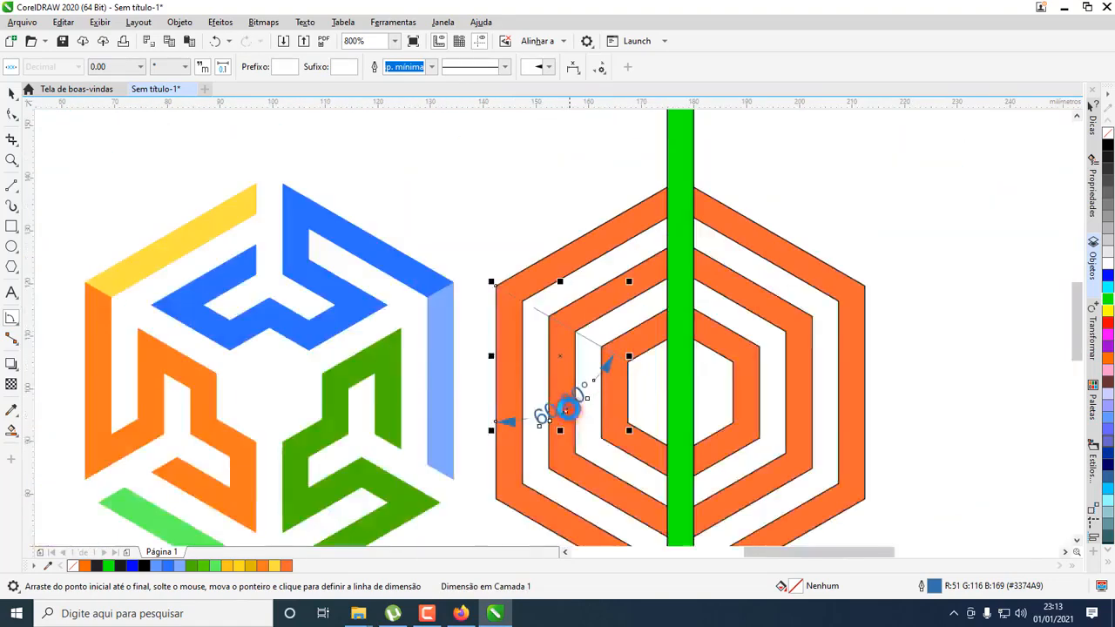
pyautogui.click(10, 96)
pyautogui.click(995, 323)
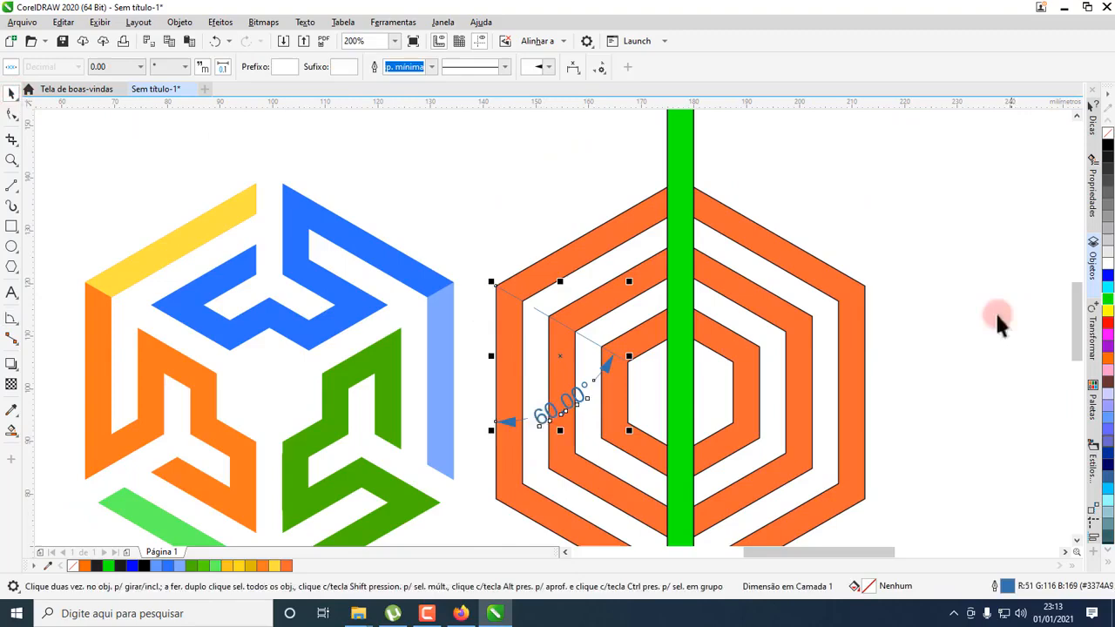
pyautogui.click(536, 417)
pyautogui.press('Delete')
# Rotate the full-length green rectangle to 60° about its centre
pyautogui.scroll(-2, 622, 269)
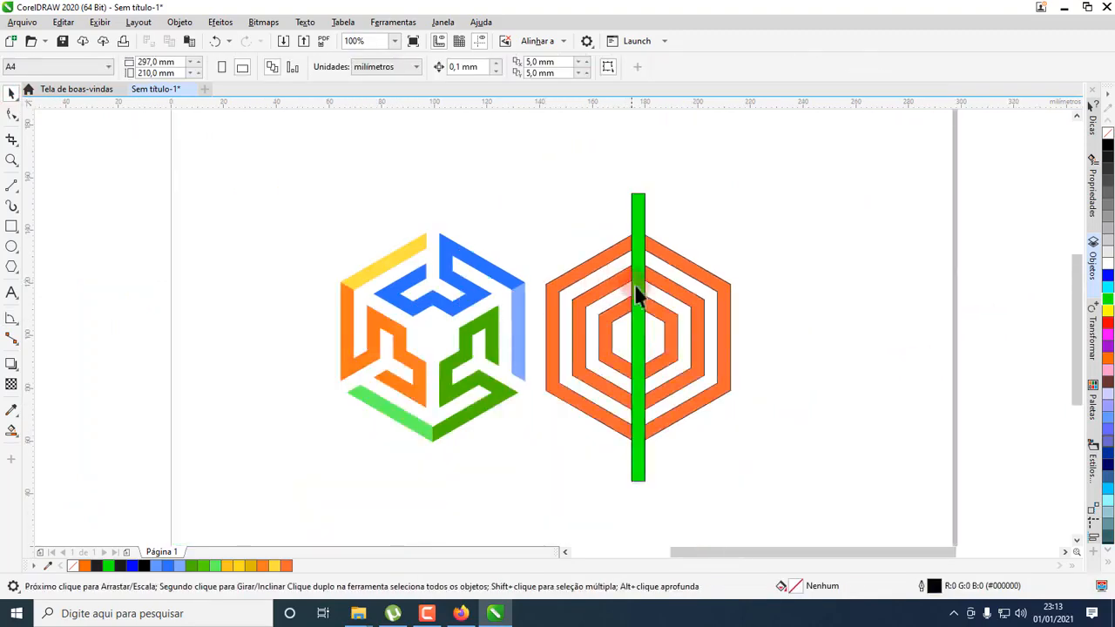
pyautogui.scroll(2, 637, 308)
pyautogui.scroll(-1, 1075, 319)
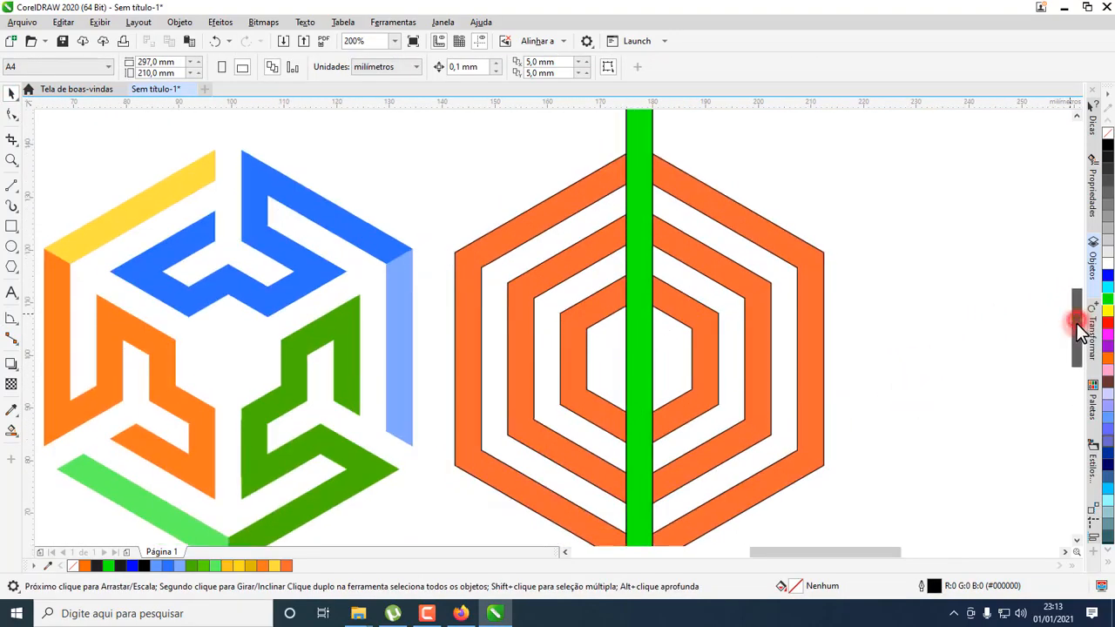
pyautogui.click(635, 366)
pyautogui.doubleClick(288, 67)
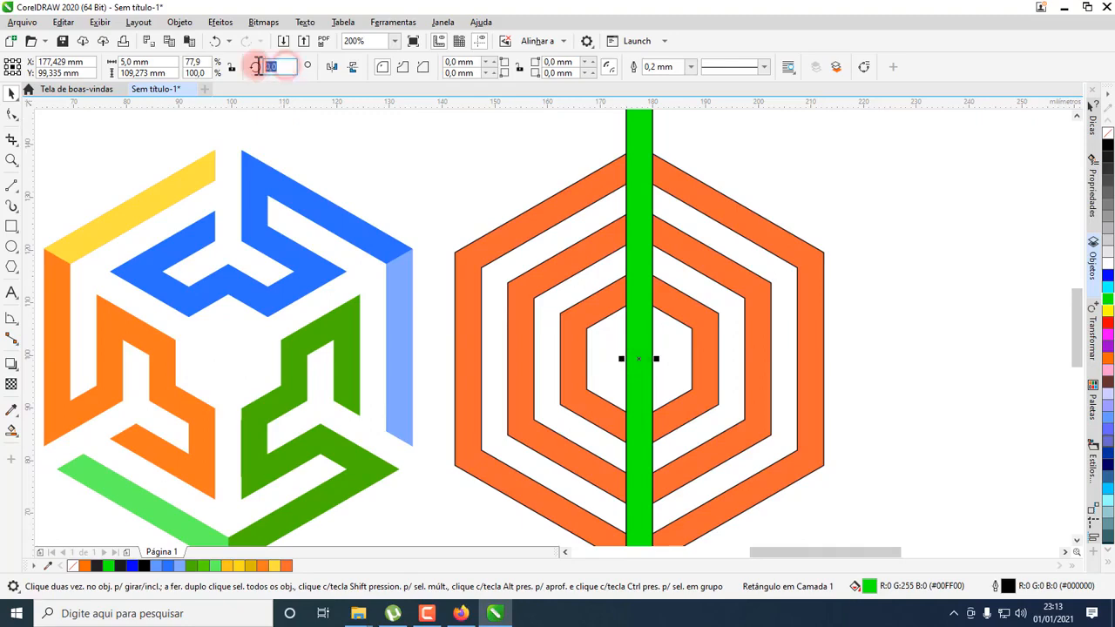
pyautogui.write('60')
pyautogui.press('Return')
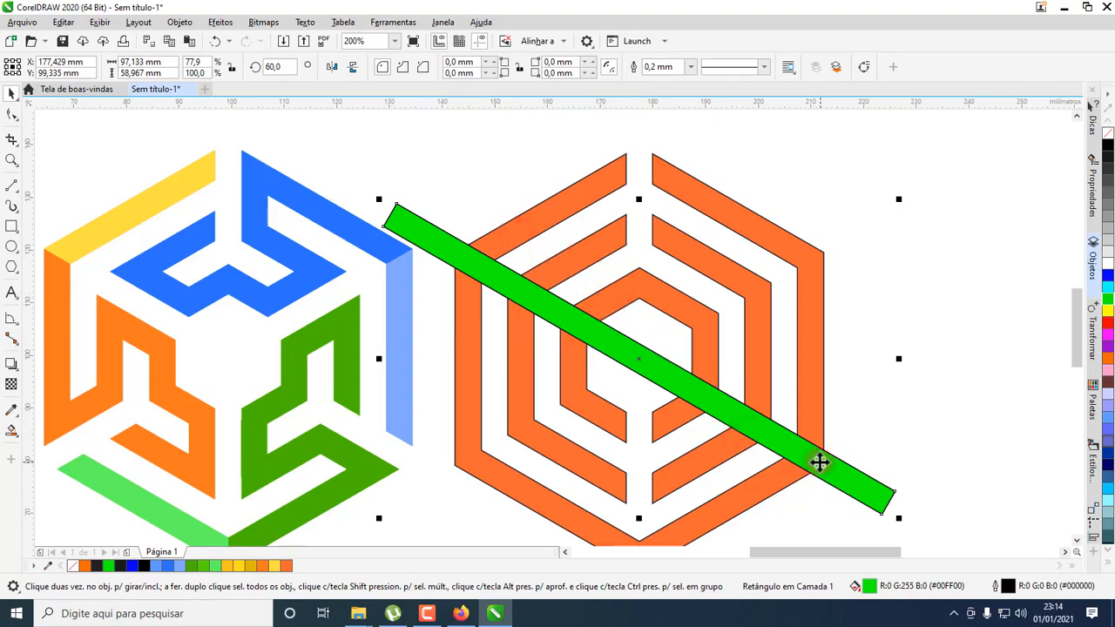
# Trim the middle orange ring with the tilted green rectangle to cut gaps through its upper-left and lower-right corners
pyautogui.moveTo(788, 397)
pyautogui.mouseDown()
pyautogui.moveTo(802, 465)
pyautogui.moveTo(759, 389)
pyautogui.mouseUp()
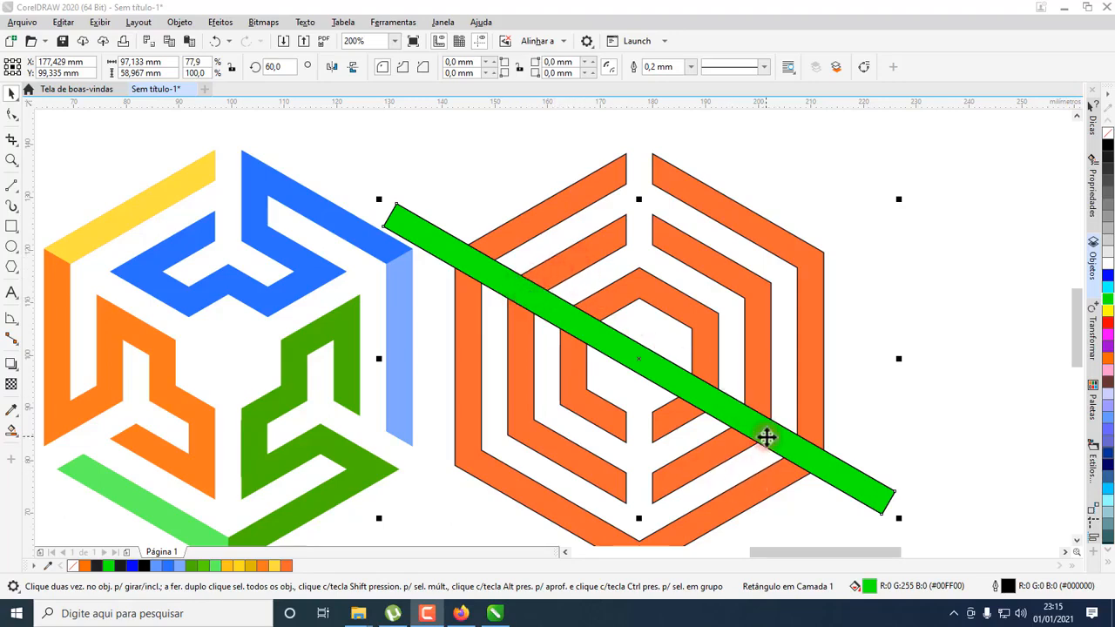
pyautogui.click(911, 252)
pyautogui.click(577, 336)
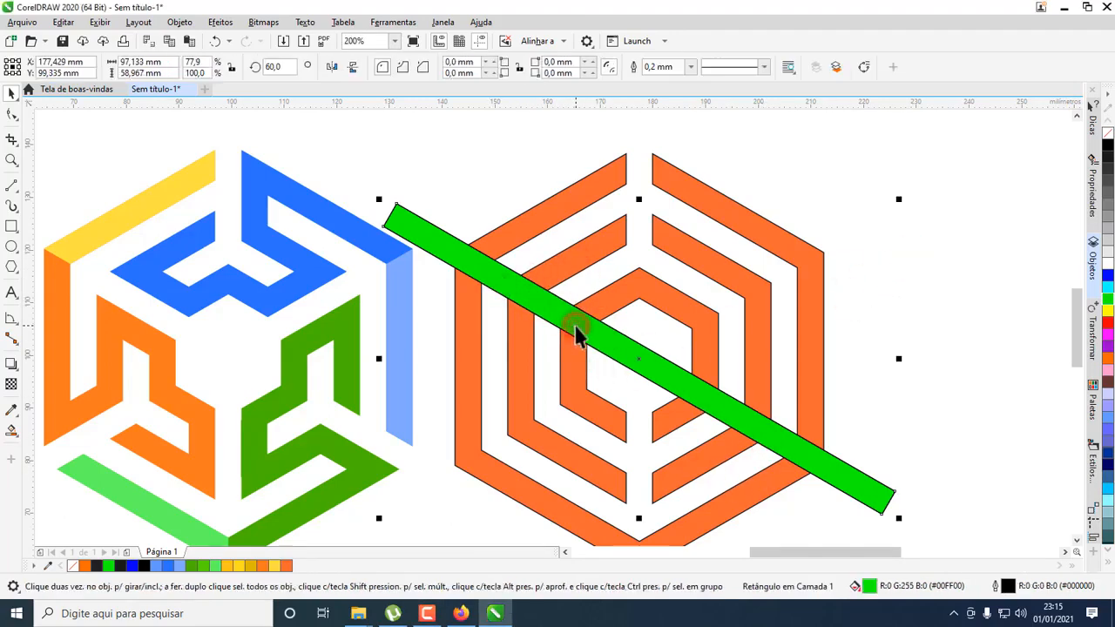
pyautogui.keyDown('shift'); pyautogui.click(736, 283); pyautogui.keyUp('shift')
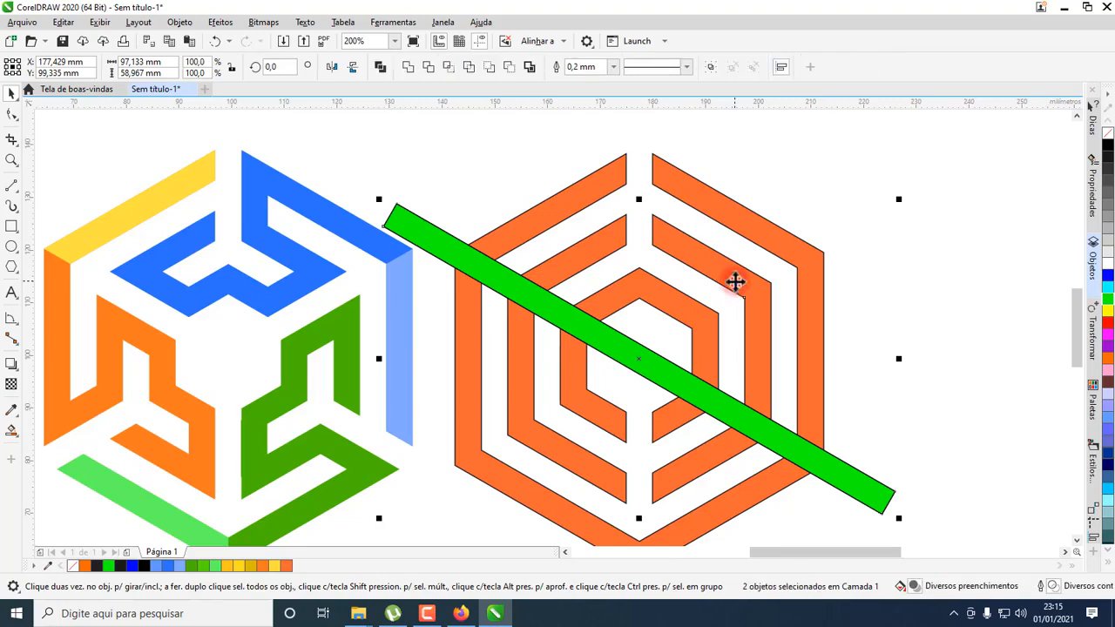
pyautogui.click(967, 359)
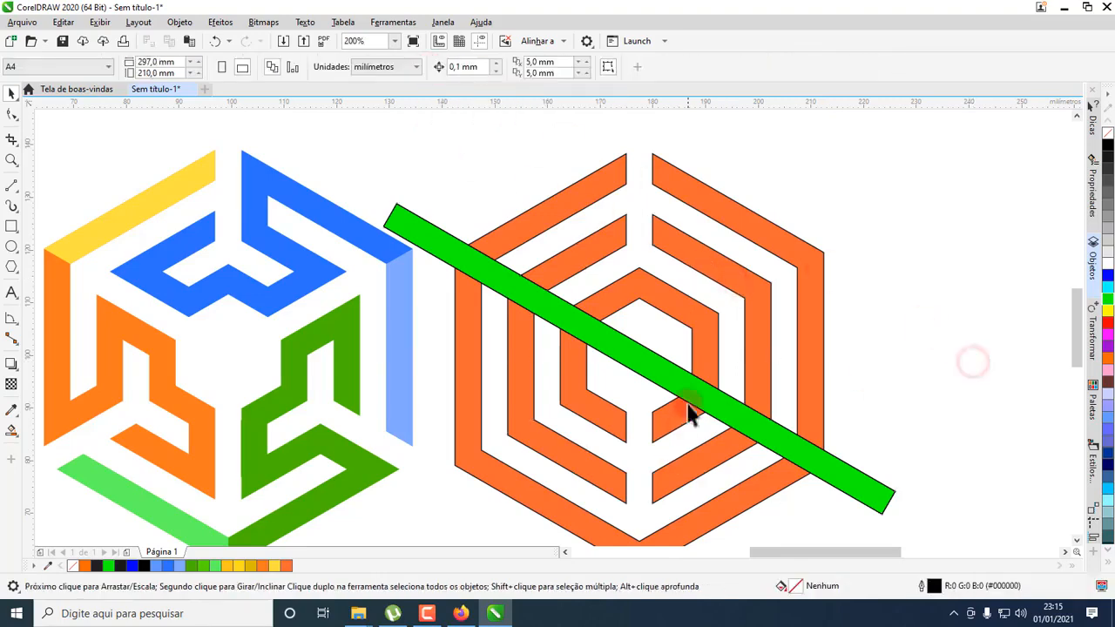
# Move the tilted green rectangle aside to check the cuts in the middle ring, and undo the move
pyautogui.click(691, 388)
pyautogui.moveTo(691, 388); pyautogui.dragTo(670, 435)
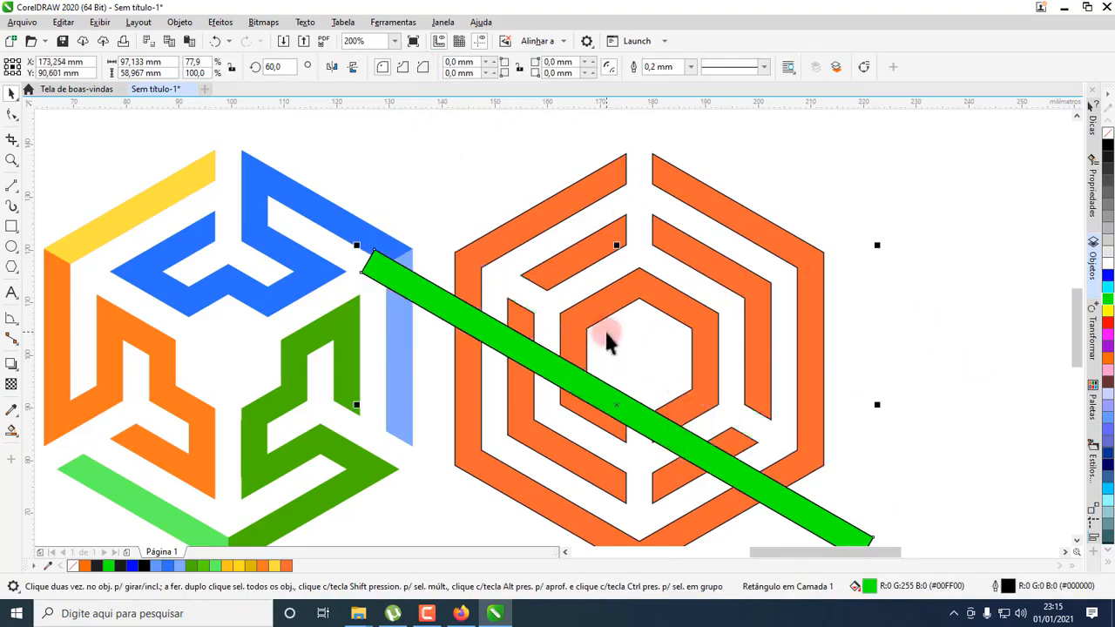
pyautogui.hotkey('ctrl', 'z')
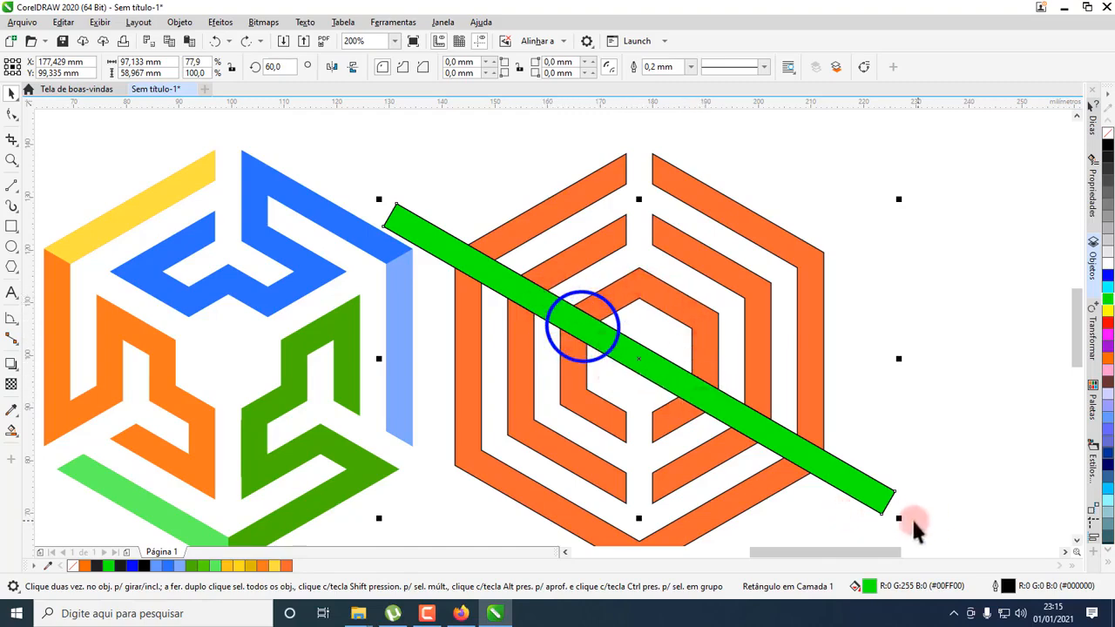
# Try to shorten the tilted green rectangle by scaling it from its lower-right corner, and undo the scaling
pyautogui.moveTo(899, 518); pyautogui.dragTo(707, 400)
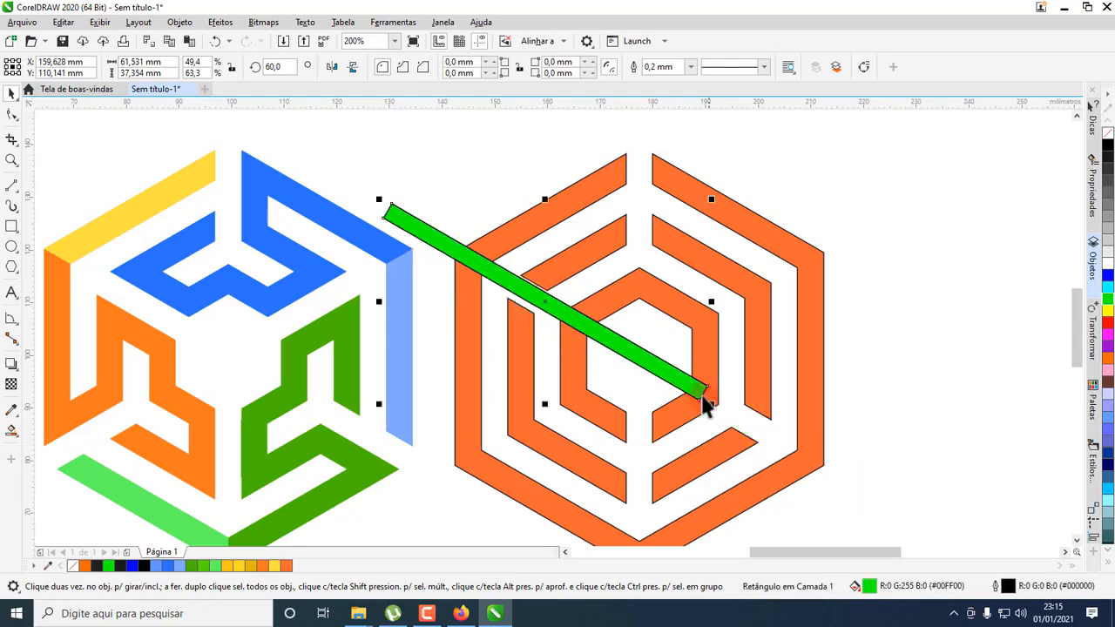
pyautogui.hotkey('ctrl', 'z')
pyautogui.click(926, 360)
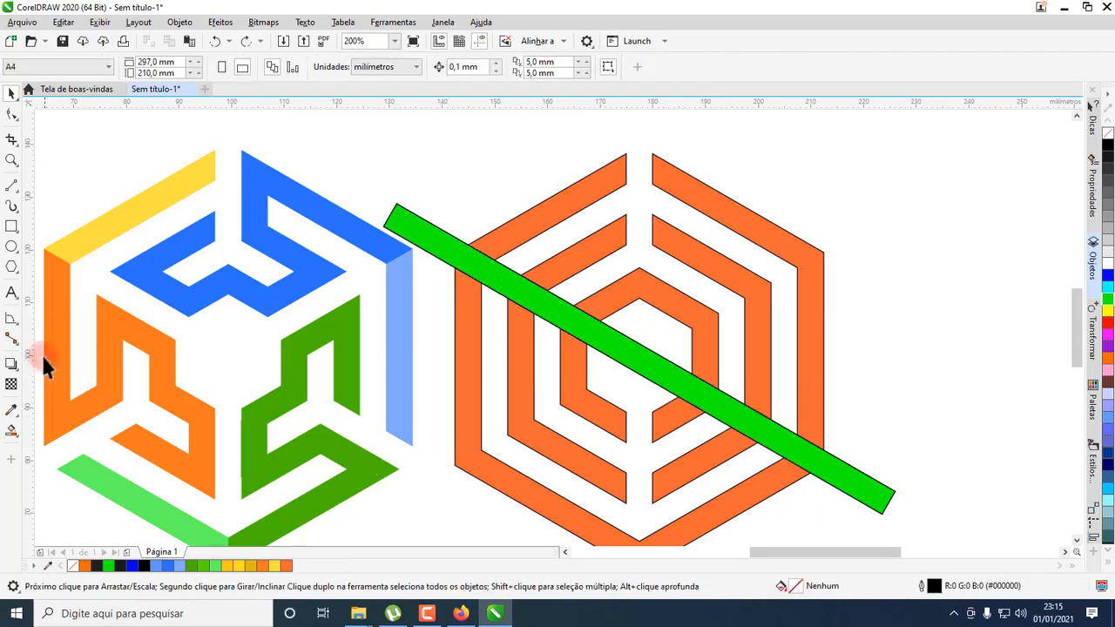
# Draw an unfilled rectangle about 14.6 × 17.7 mm across the tilted green bar at the inner ring's upper-left corner
pyautogui.click(10, 229)
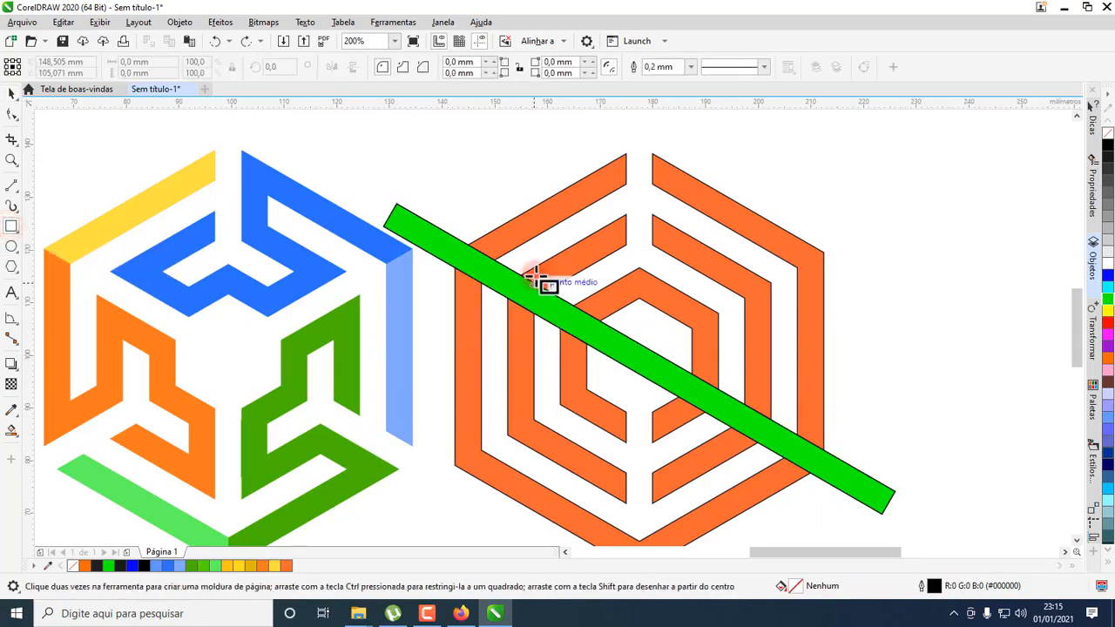
pyautogui.moveTo(543, 280); pyautogui.dragTo(624, 376)
pyautogui.click(11, 92)
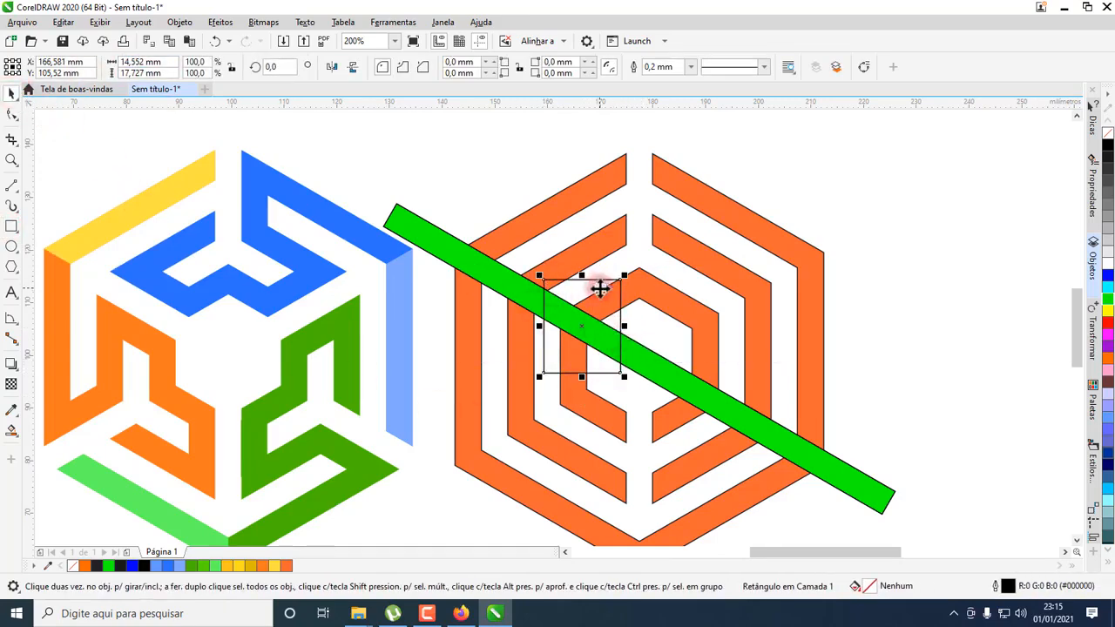
# Intersect the unfilled rectangle with the tilted green bar to create a short green segment over the inner ring's upper-left corner
pyautogui.keyDown('shift'); pyautogui.click(665, 378); pyautogui.keyUp('shift')
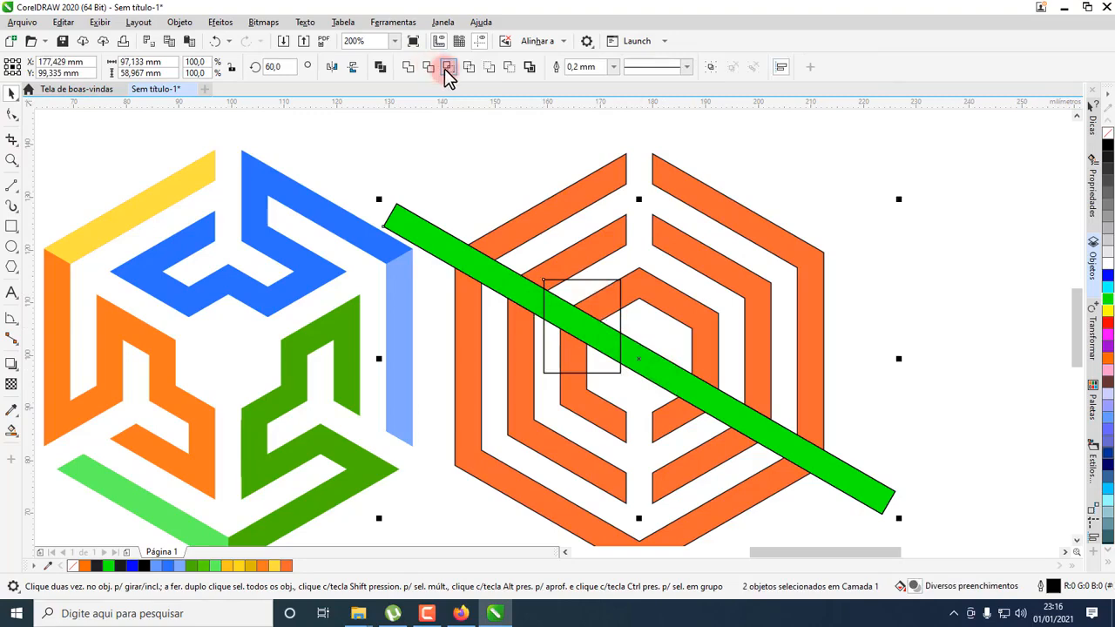
pyautogui.click(447, 68)
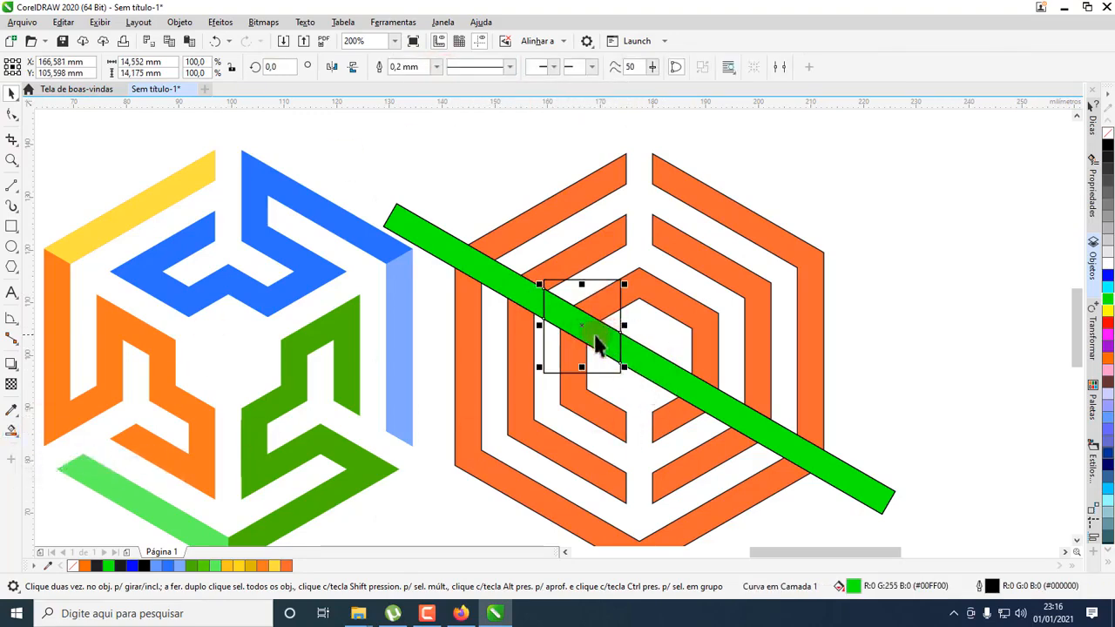
pyautogui.click(903, 332)
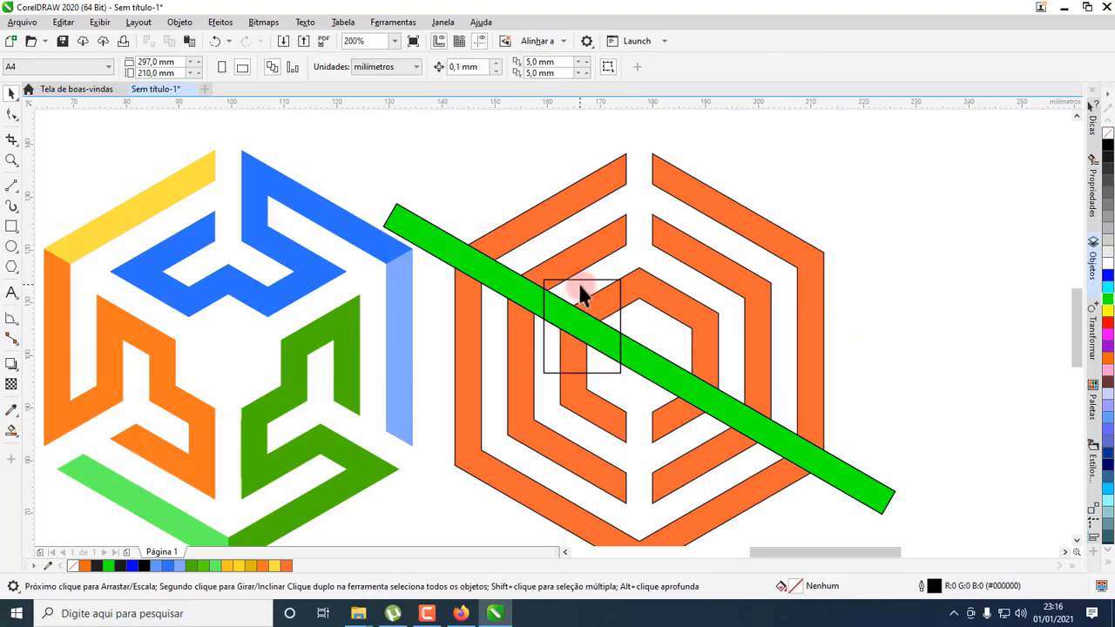
# Move the unfilled rectangle onto the green bar at the outer ring's lower-right corner, aligning its left side with the middle ring's right edge
pyautogui.moveTo(579, 284); pyautogui.dragTo(883, 334)
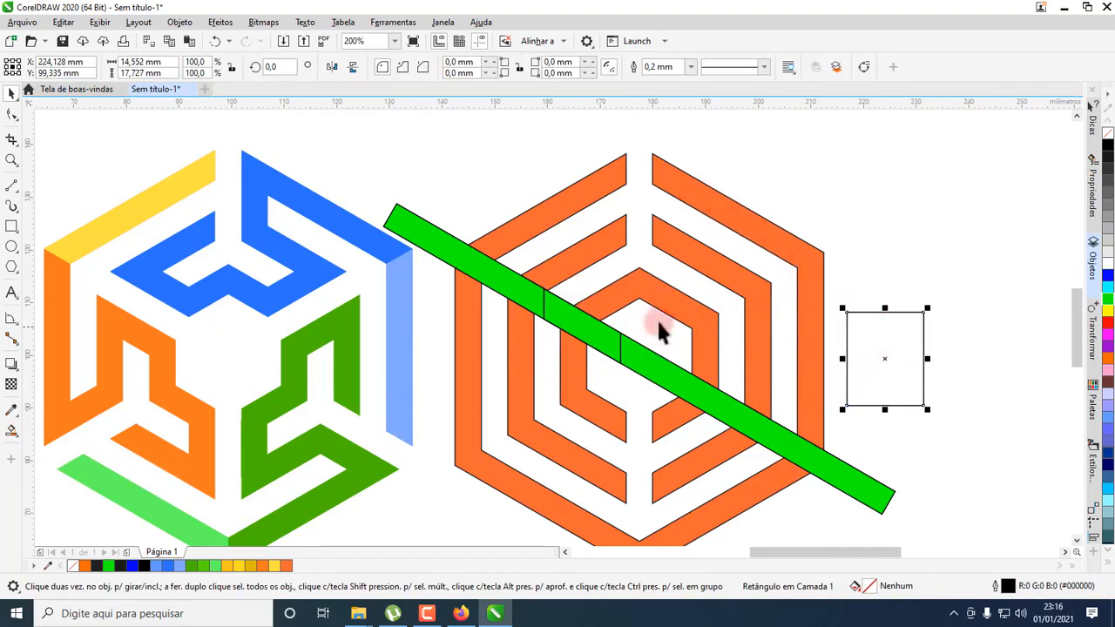
pyautogui.click(579, 324)
pyautogui.click(836, 258)
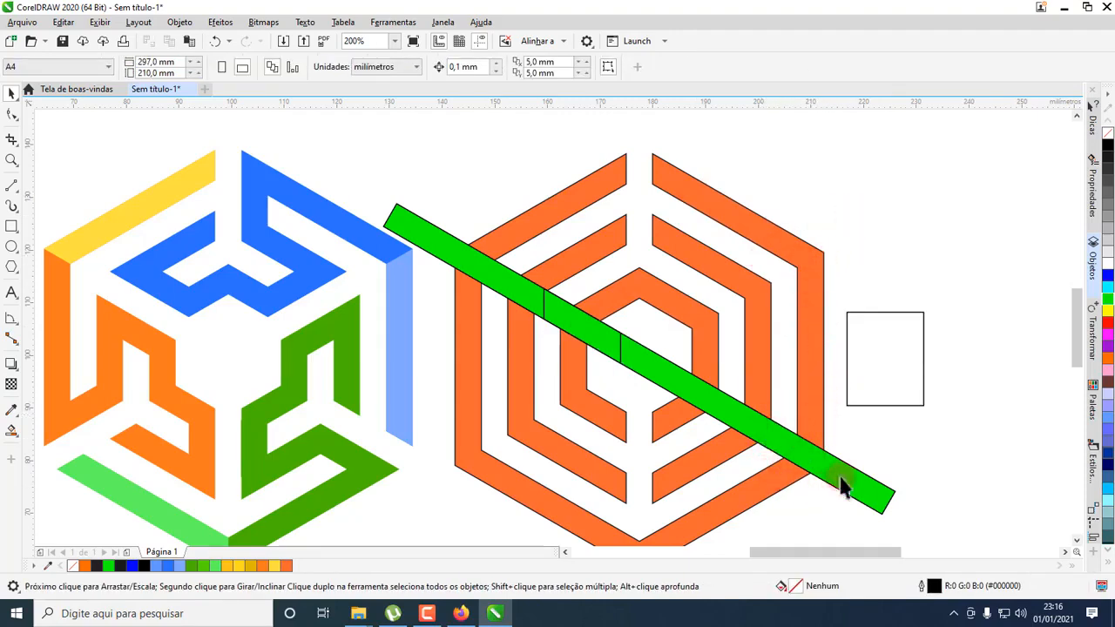
pyautogui.moveTo(888, 356); pyautogui.dragTo(813, 445)
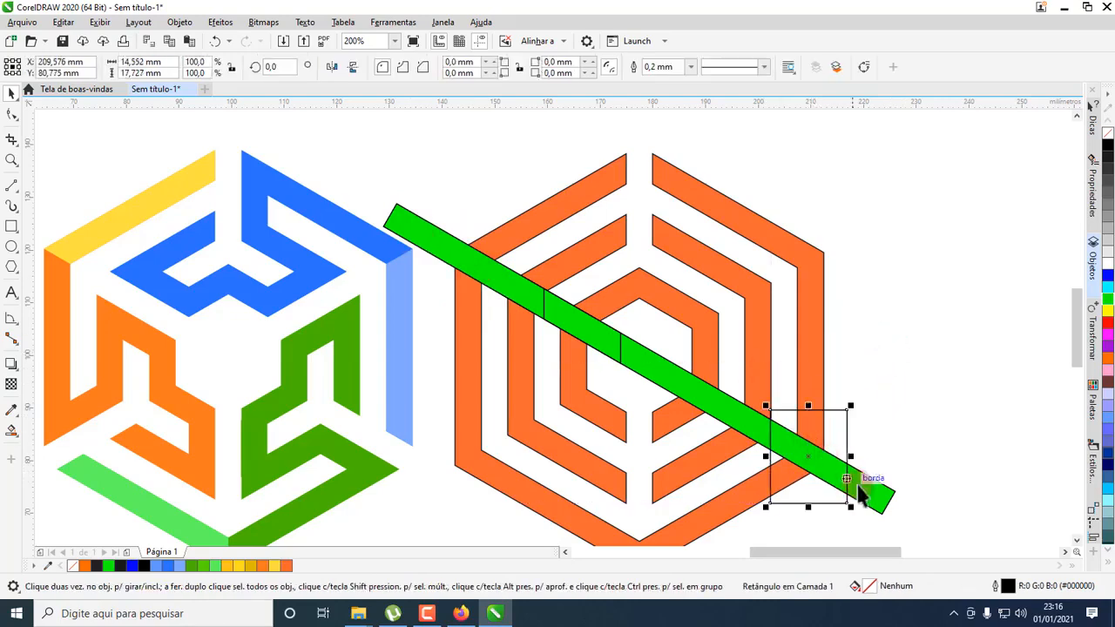
# Intersect the unfilled rectangle with the tilted green bar at the outer ring's lower-right corner, and delete the unfilled rectangle
pyautogui.keyDown('shift'); pyautogui.click(889, 499); pyautogui.keyUp('shift')
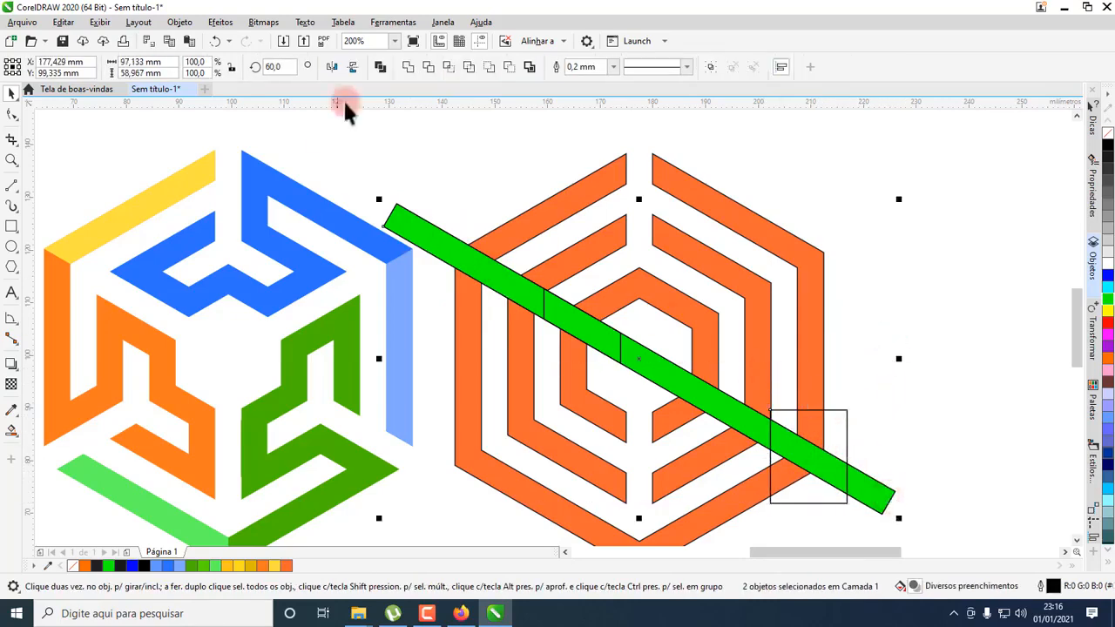
pyautogui.click(448, 68)
pyautogui.click(849, 356)
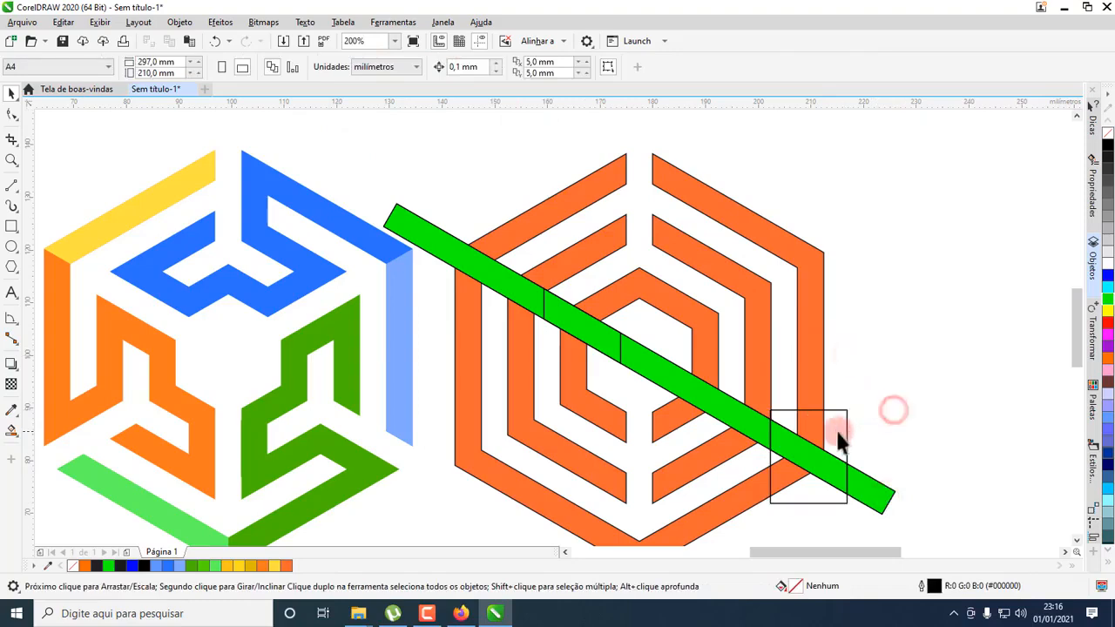
pyautogui.click(837, 433)
pyautogui.moveTo(840, 421); pyautogui.dragTo(896, 348)
pyautogui.press('Delete')
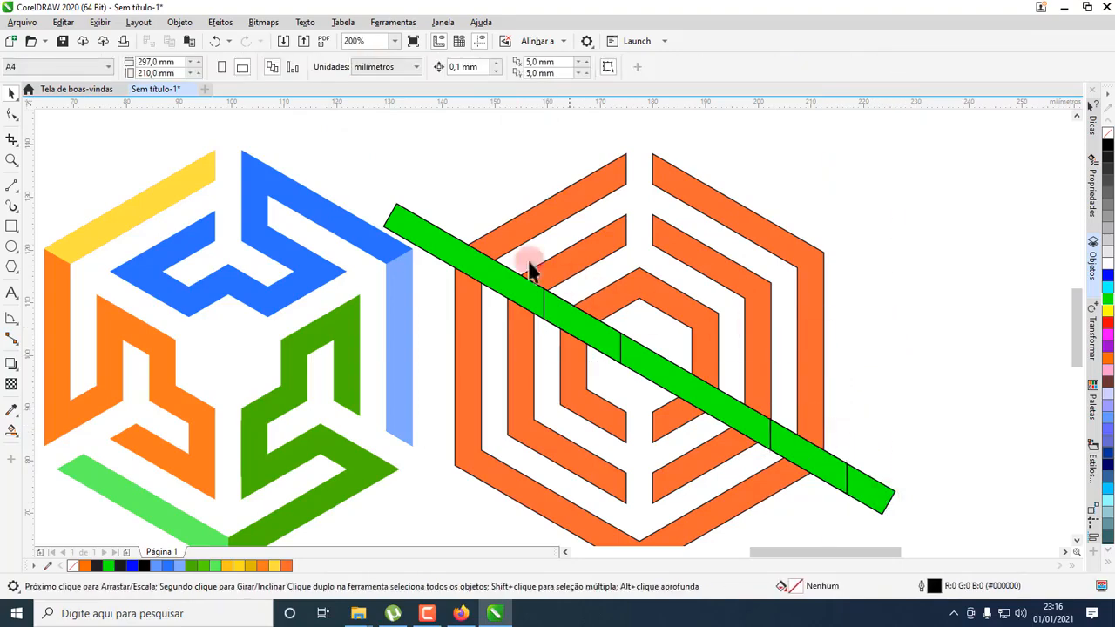
# Try moving the long tilted green bar away from the rings, and undo the move
pyautogui.click(451, 252)
pyautogui.moveTo(444, 258); pyautogui.dragTo(424, 287)
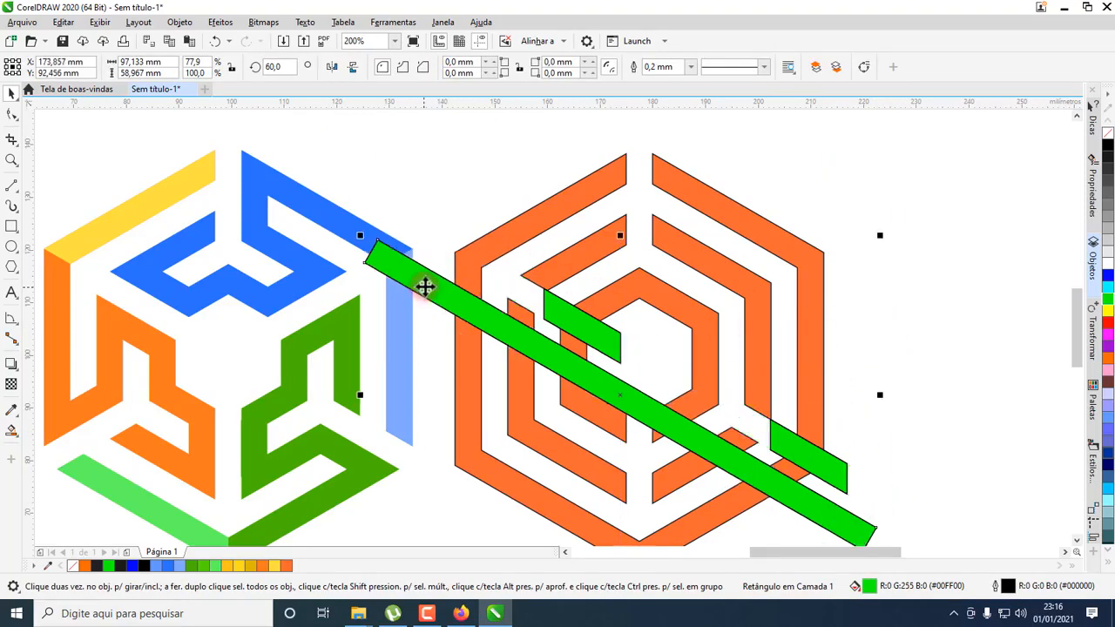
pyautogui.hotkey('ctrl', 'z')
pyautogui.click(962, 277)
pyautogui.click(471, 278)
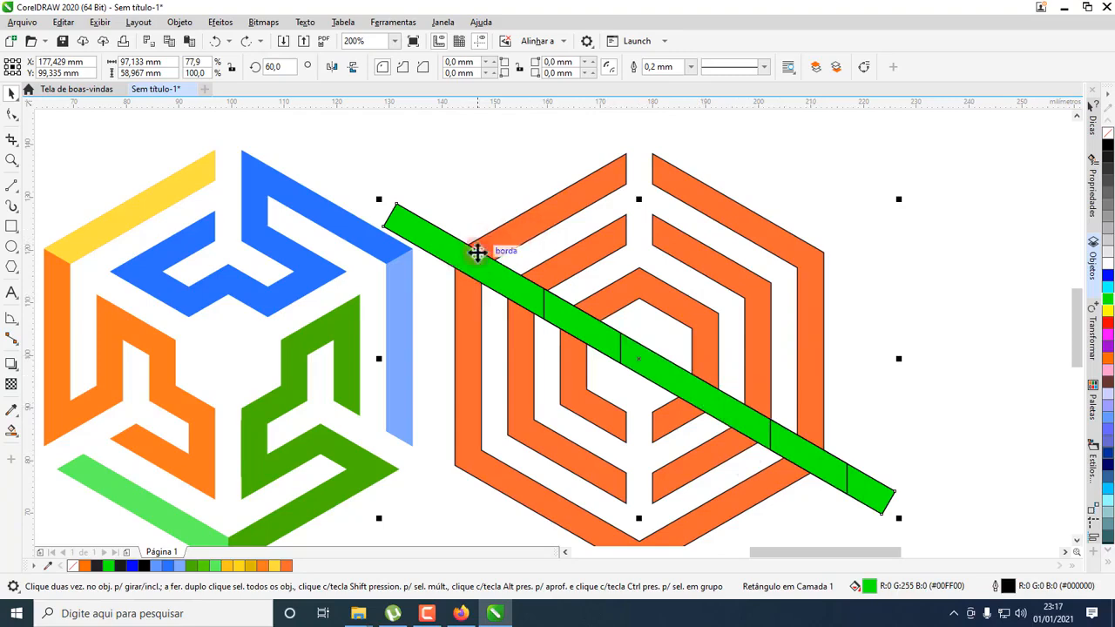
# Try moving both short green segments aside and trimming the outer ring with the full tilted green bar, and undo these changes
pyautogui.moveTo(795, 452); pyautogui.dragTo(871, 367)
pyautogui.moveTo(574, 322); pyautogui.dragTo(643, 264)
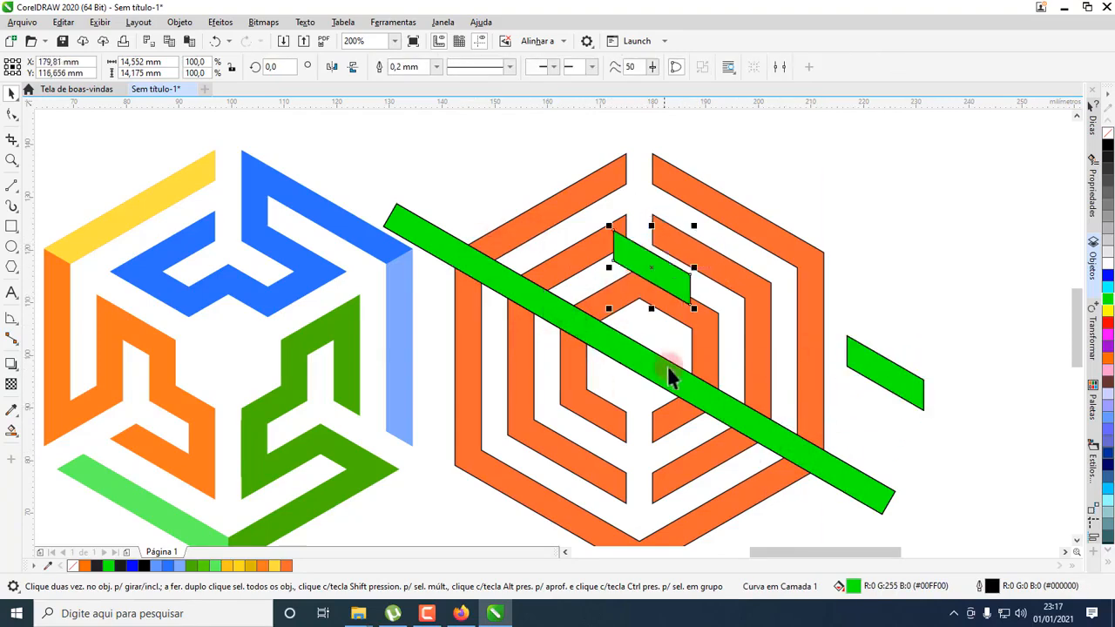
pyautogui.click(666, 377)
pyautogui.keyDown('shift'); pyautogui.click(814, 420); pyautogui.keyUp('shift')
pyautogui.click(423, 66)
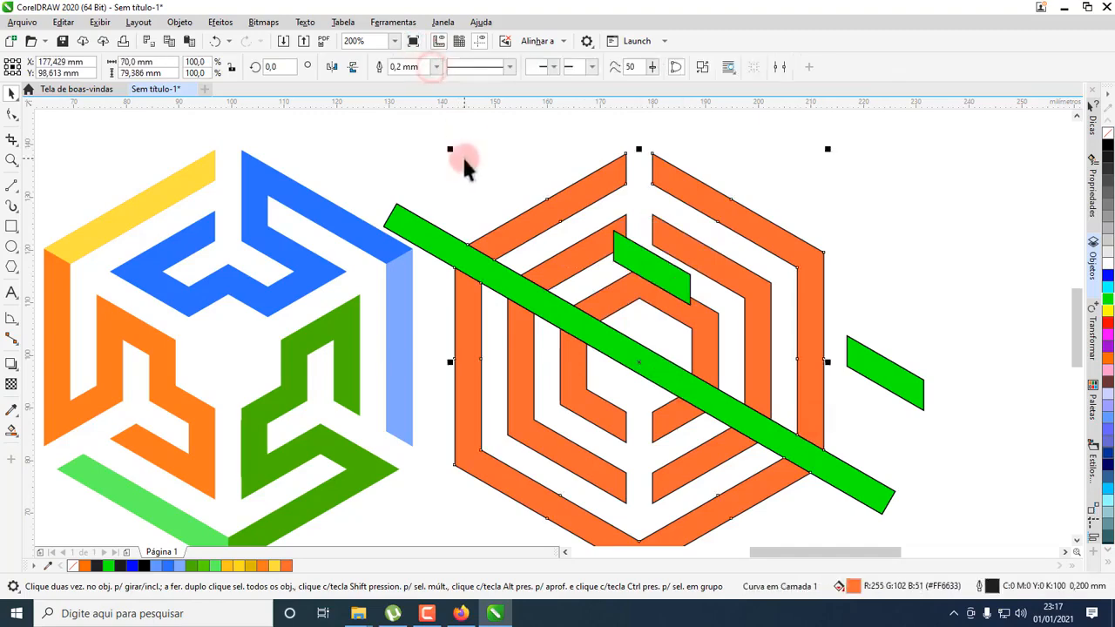
pyautogui.click(477, 263)
pyautogui.moveTo(477, 264); pyautogui.dragTo(451, 327)
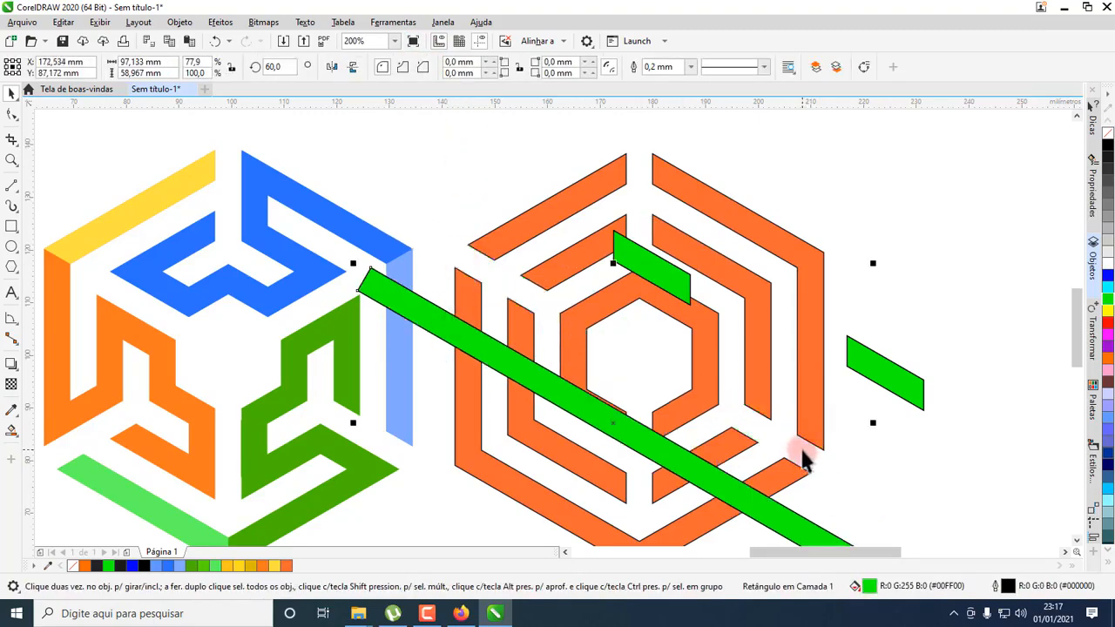
pyautogui.hotkey('ctrl', 'z')
pyautogui.hotkey('ctrl', 'z')
pyautogui.hotkey('ctrl', 'z')
pyautogui.hotkey('ctrl', 'z')
pyautogui.hotkey('ctrl', 'z')
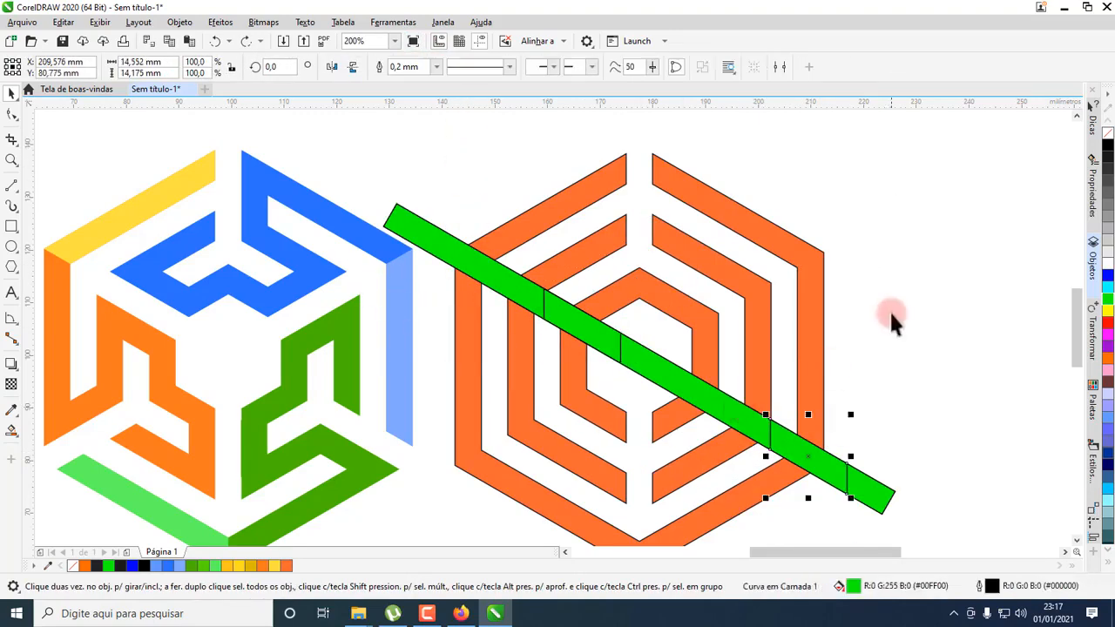
# Delete the long tilted green bar, keeping the two short green segments over the rings
pyautogui.click(890, 309)
pyautogui.click(675, 383)
pyautogui.press('Delete')
# Trim the outer orange ring with the short green segment at its lower-right corner, and delete that segment
pyautogui.click(820, 463)
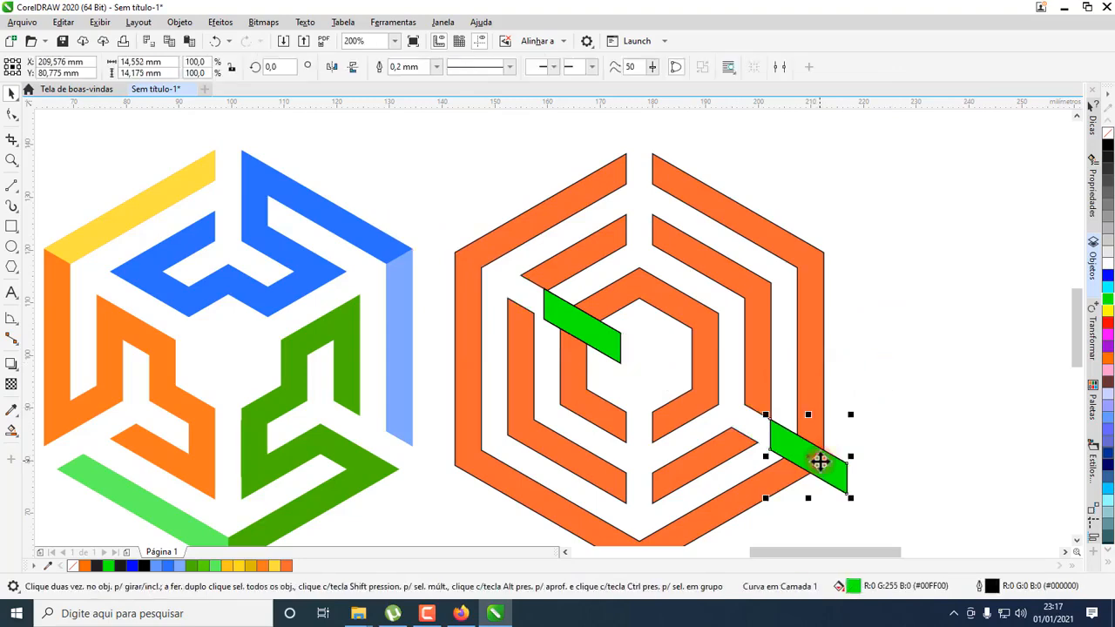
pyautogui.keyDown('shift'); pyautogui.click(808, 357); pyautogui.keyUp('shift')
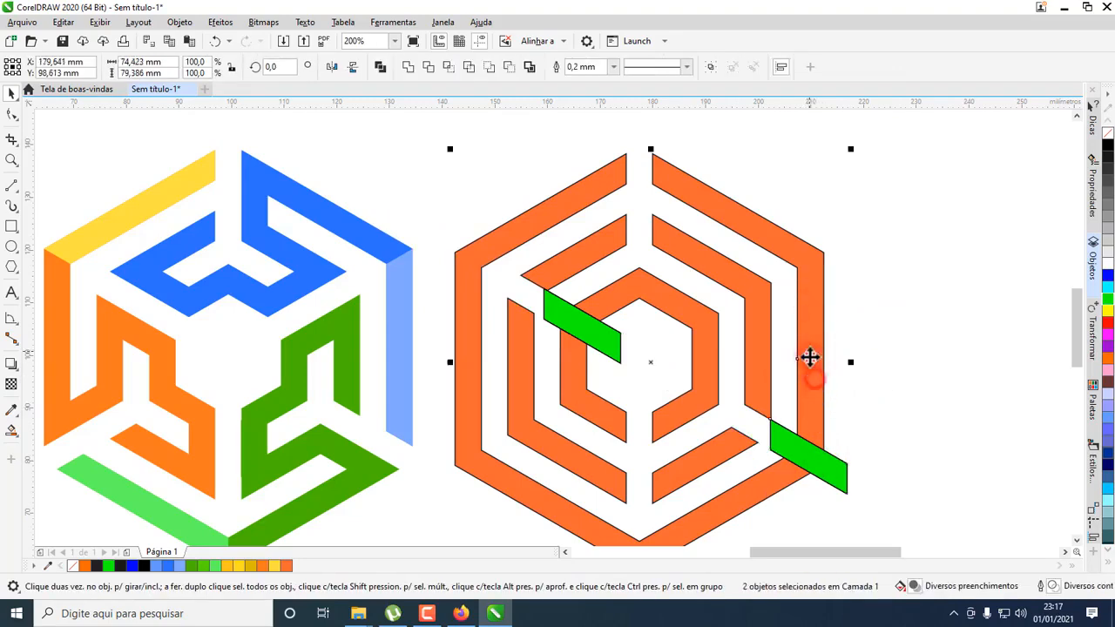
pyautogui.click(427, 67)
pyautogui.click(917, 424)
pyautogui.click(835, 475)
pyautogui.press('Delete')
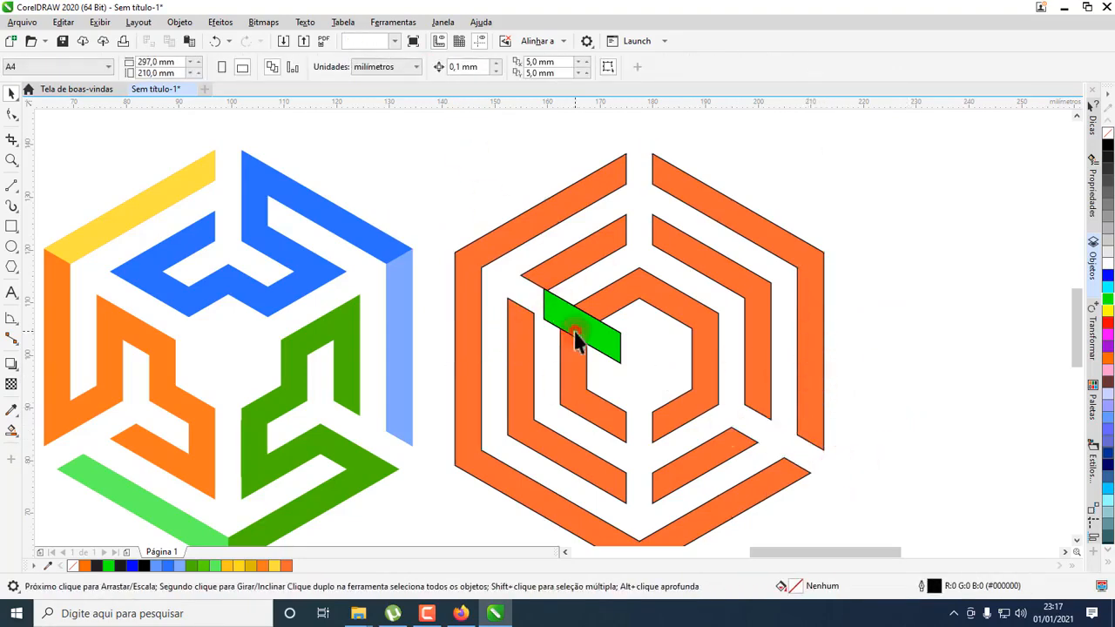
# Trim the inner orange ring with the short green segment at its upper-left corner, and delete that segment
pyautogui.click(578, 336)
pyautogui.keyDown('shift'); pyautogui.click(644, 299); pyautogui.keyUp('shift')
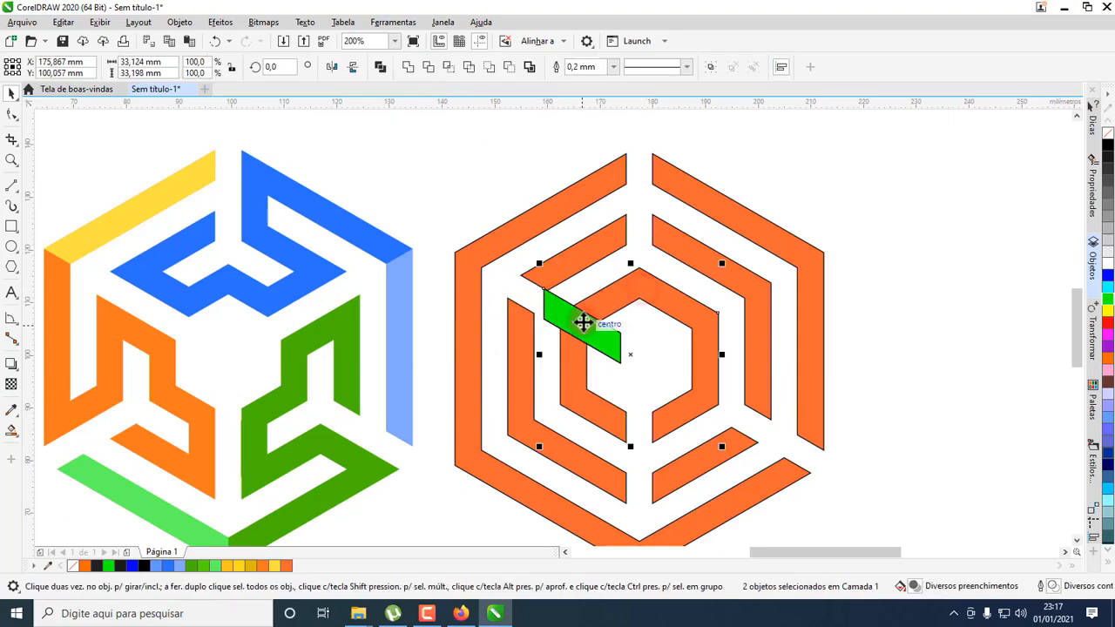
pyautogui.click(428, 68)
pyautogui.click(906, 311)
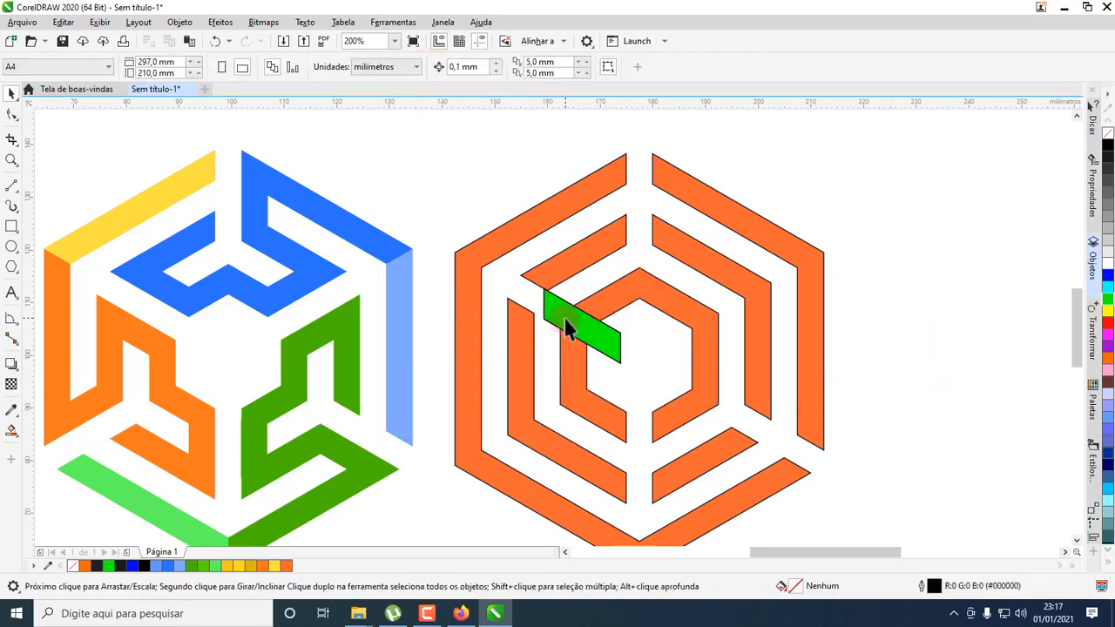
pyautogui.click(566, 326)
pyautogui.press('Delete')
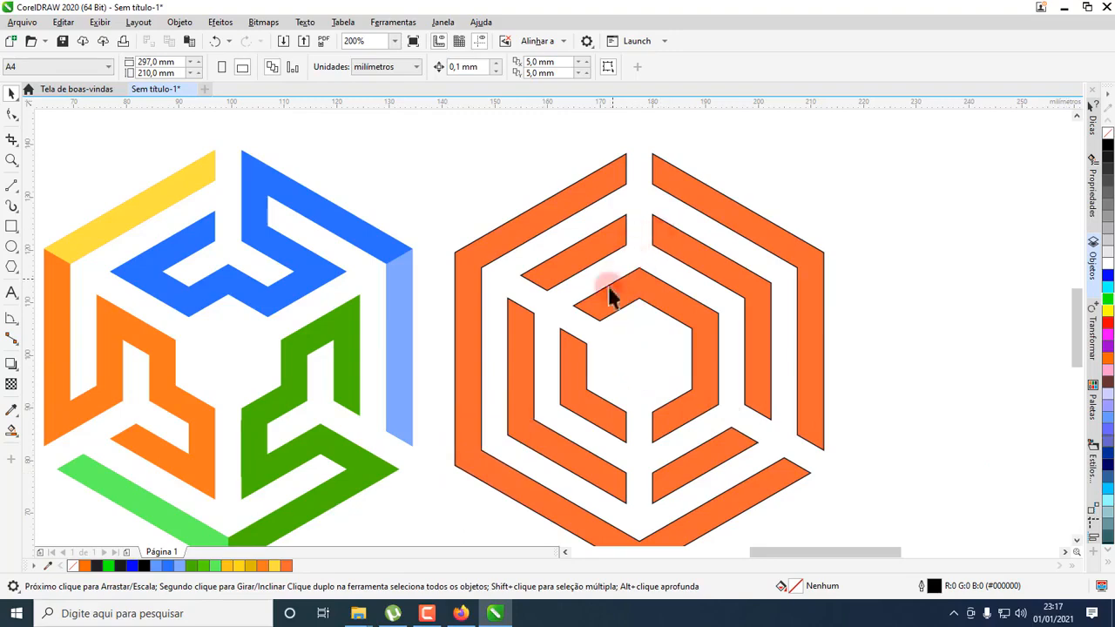
# Paste the copied vertical green rectangle over the rings and set its rotation to 300°
pyautogui.hotkey('ctrl', 'v')
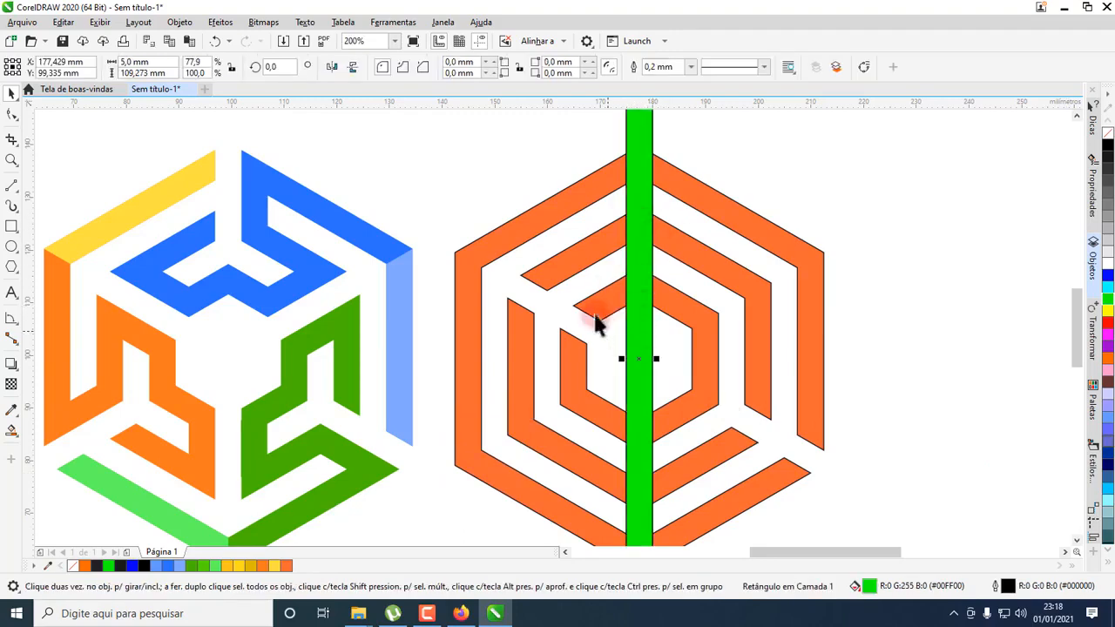
pyautogui.click(267, 70)
pyautogui.write('300')
pyautogui.press('Return')
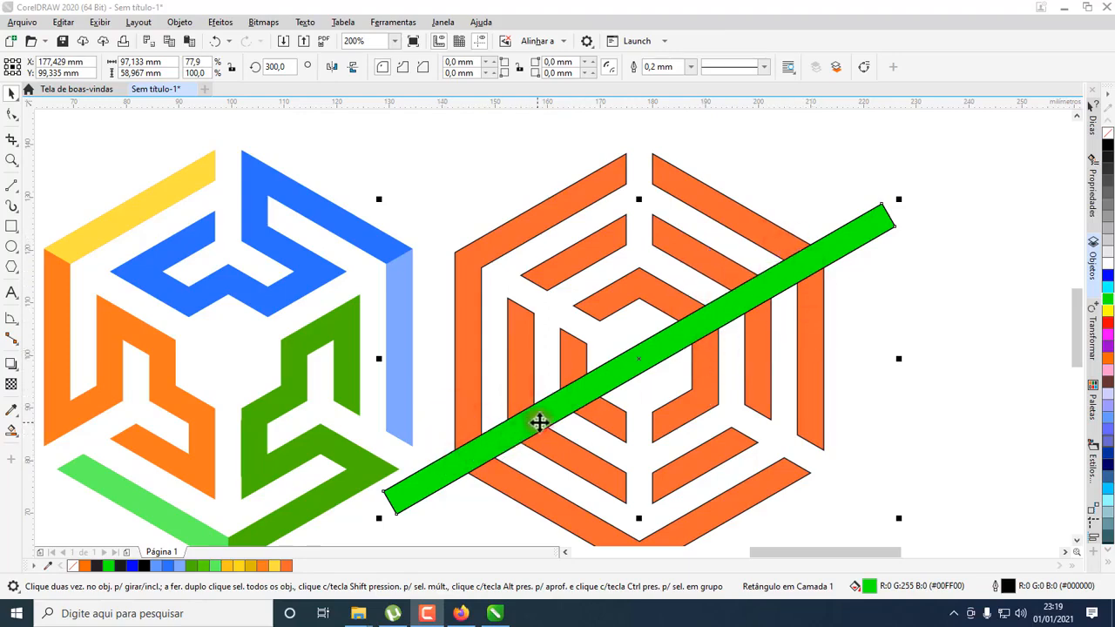
pyautogui.click(485, 448)
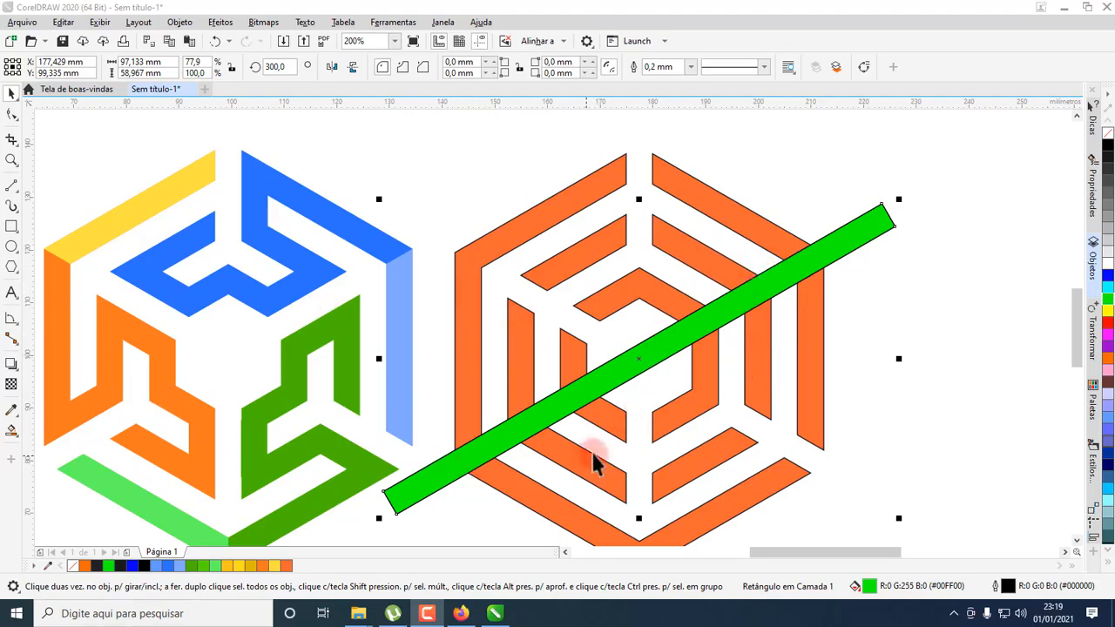
# Trim the middle orange ring with the 300° green bar, keeping the bar in its place across the rings
pyautogui.click(807, 266)
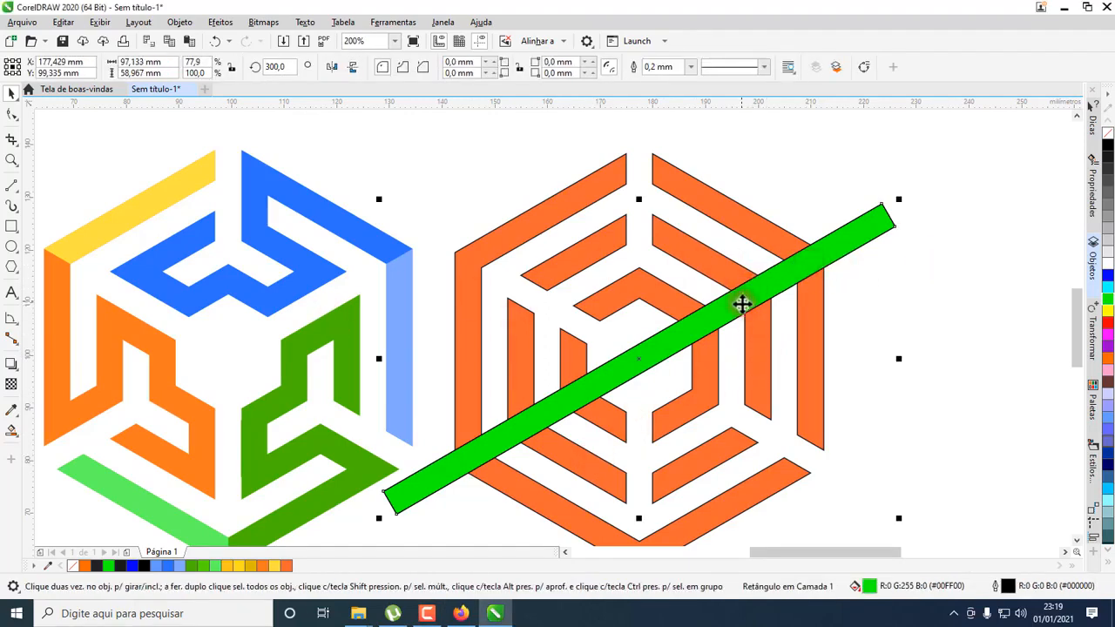
pyautogui.keyDown('shift'); pyautogui.click(753, 384); pyautogui.keyUp('shift')
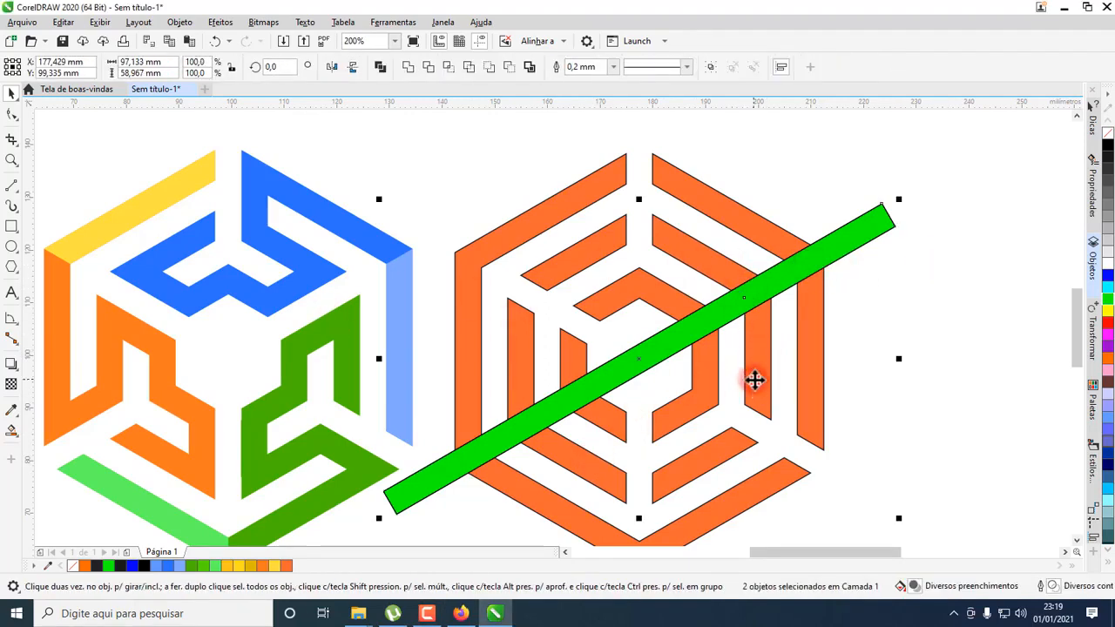
pyautogui.click(428, 68)
pyautogui.click(821, 250)
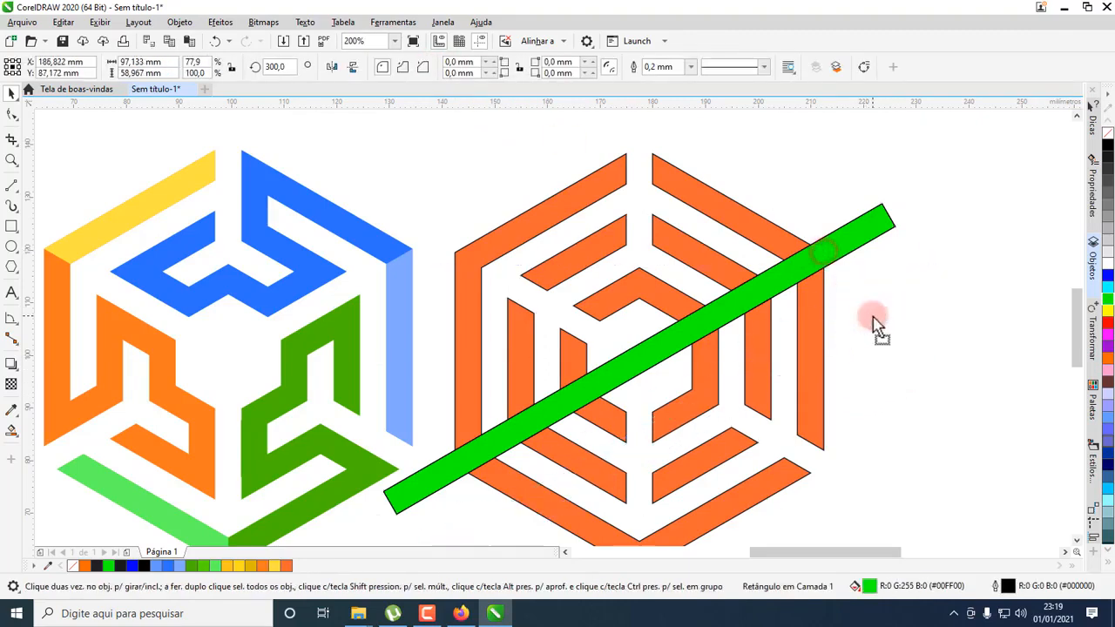
pyautogui.moveTo(876, 324); pyautogui.dragTo(874, 321)
pyautogui.hotkey('ctrl', 'z')
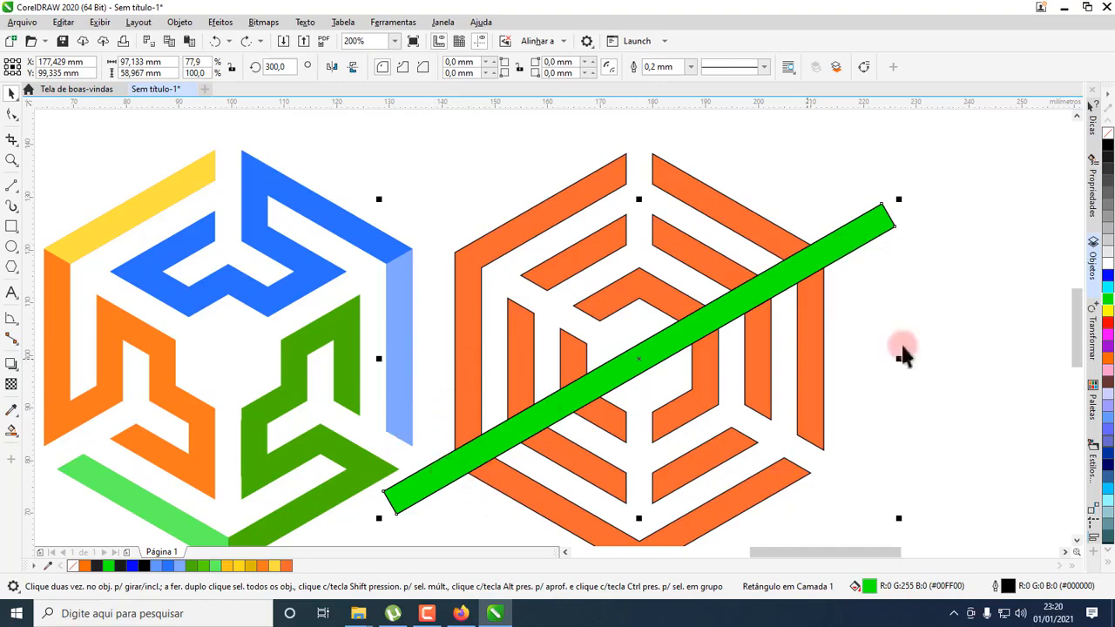
# Draw an unfilled rectangle about 14 × 17.5 mm across the green bar at the outer ring's lower-left corner, and intersect it with the bar
pyautogui.scroll(-1, 1076, 340)
pyautogui.click(11, 226)
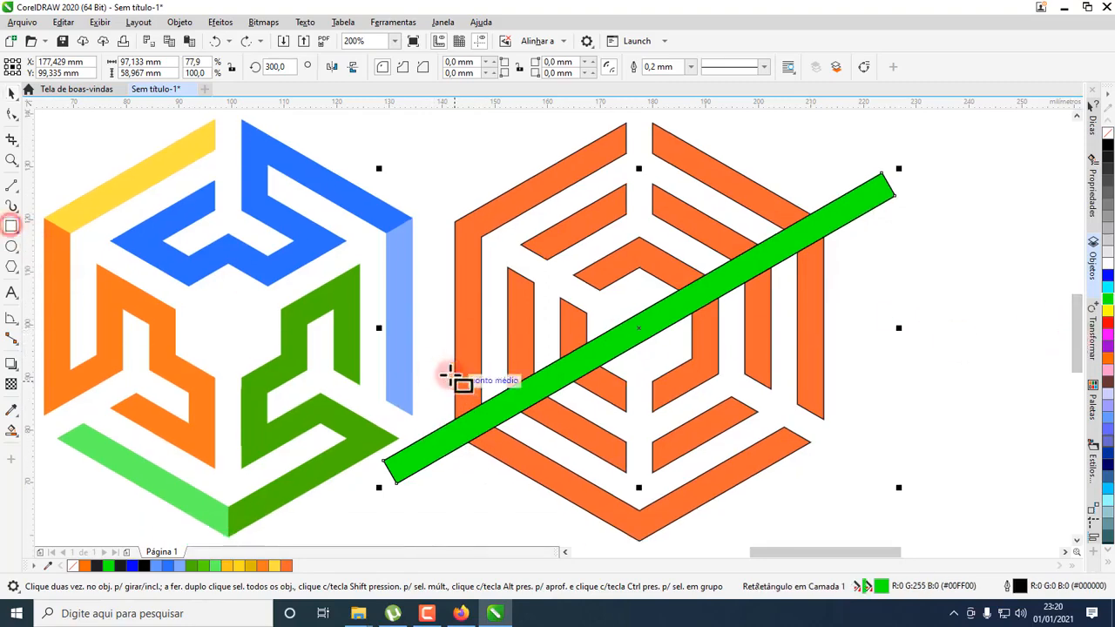
pyautogui.moveTo(431, 377)
pyautogui.mouseDown()
pyautogui.moveTo(452, 419)
pyautogui.moveTo(512, 477)
pyautogui.mouseUp()
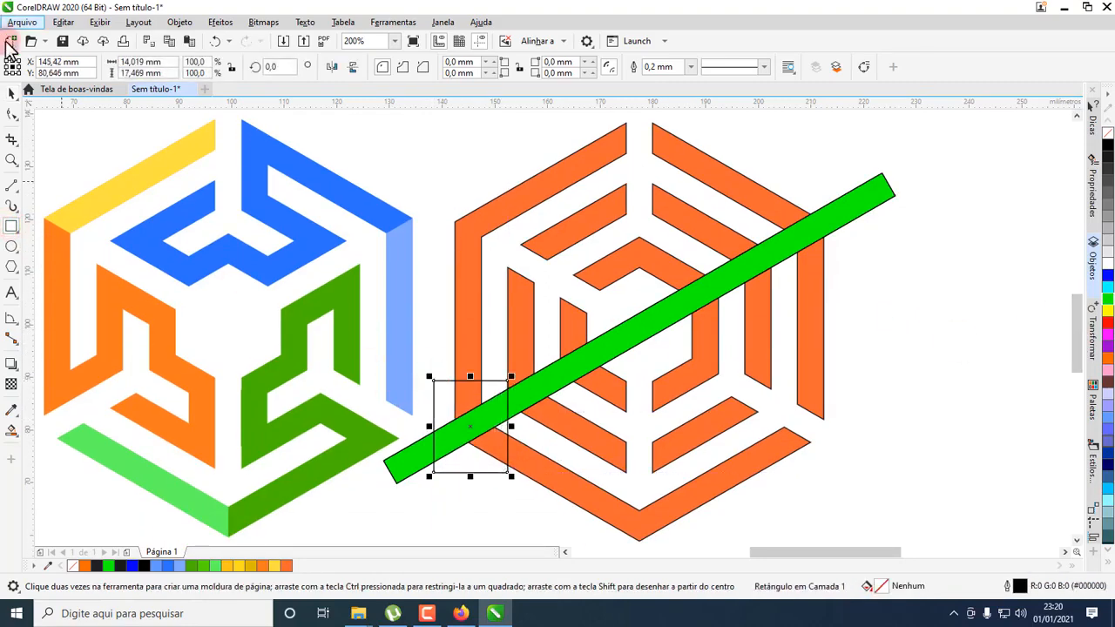
pyautogui.click(11, 93)
pyautogui.keyDown('shift'); pyautogui.click(555, 383); pyautogui.keyUp('shift')
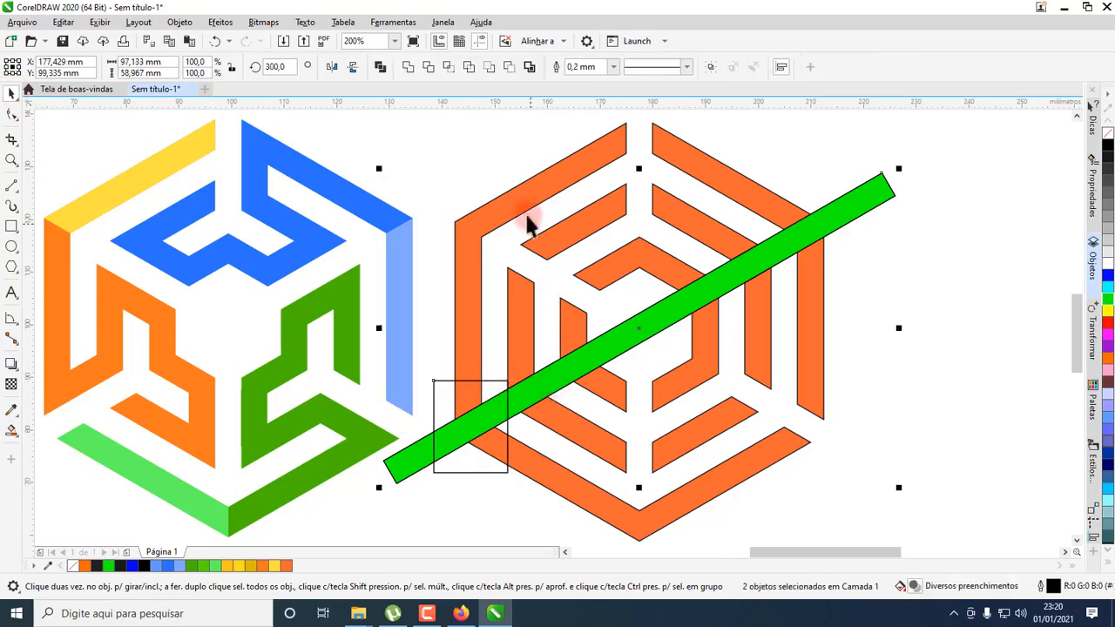
pyautogui.click(448, 67)
# Move the unfilled rectangle onto the green bar at the inner ring's upper-right corner, and intersect it with the bar
pyautogui.click(463, 506)
pyautogui.click(476, 456)
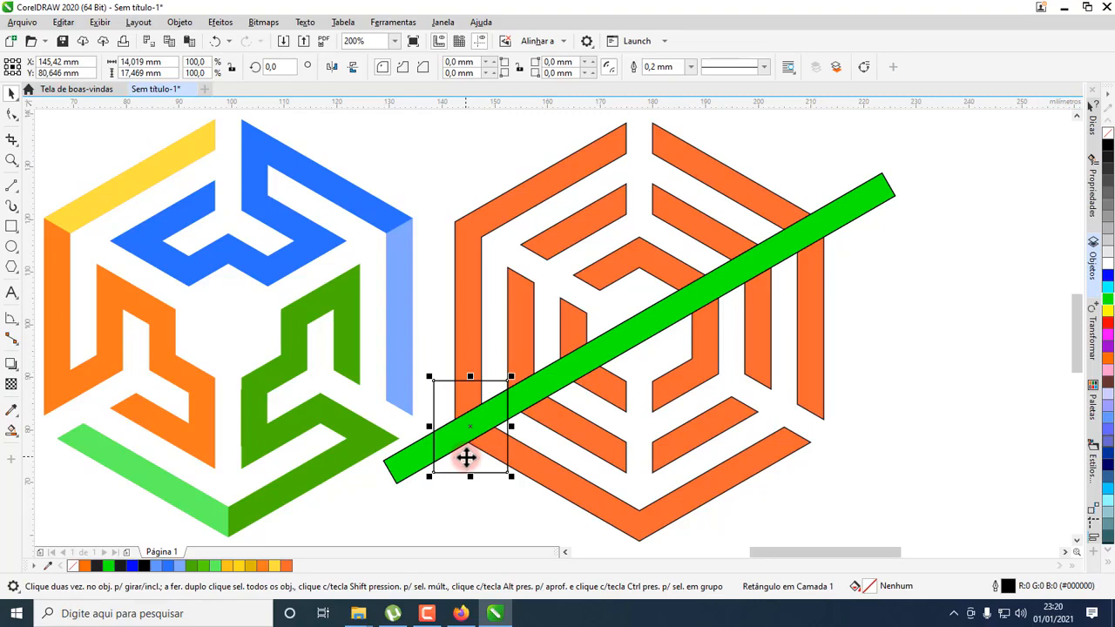
pyautogui.moveTo(467, 457); pyautogui.dragTo(677, 316)
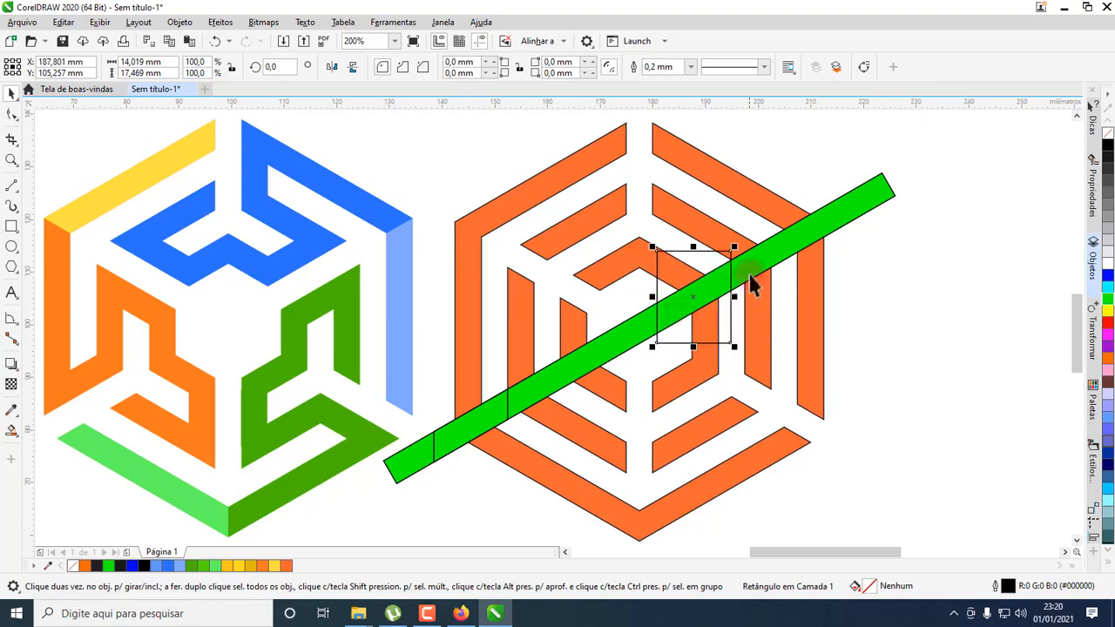
pyautogui.keyDown('shift'); pyautogui.click(798, 246); pyautogui.keyUp('shift')
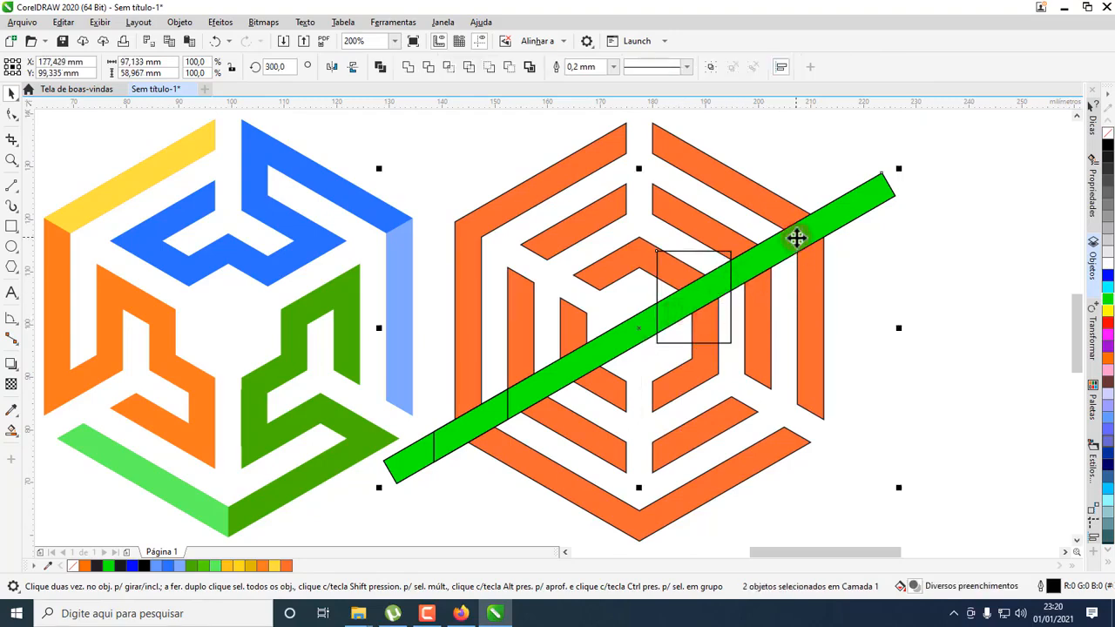
pyautogui.click(446, 70)
# Delete the unfilled rectangle and the long 300° green bar, keeping the two short green segments
pyautogui.click(714, 266)
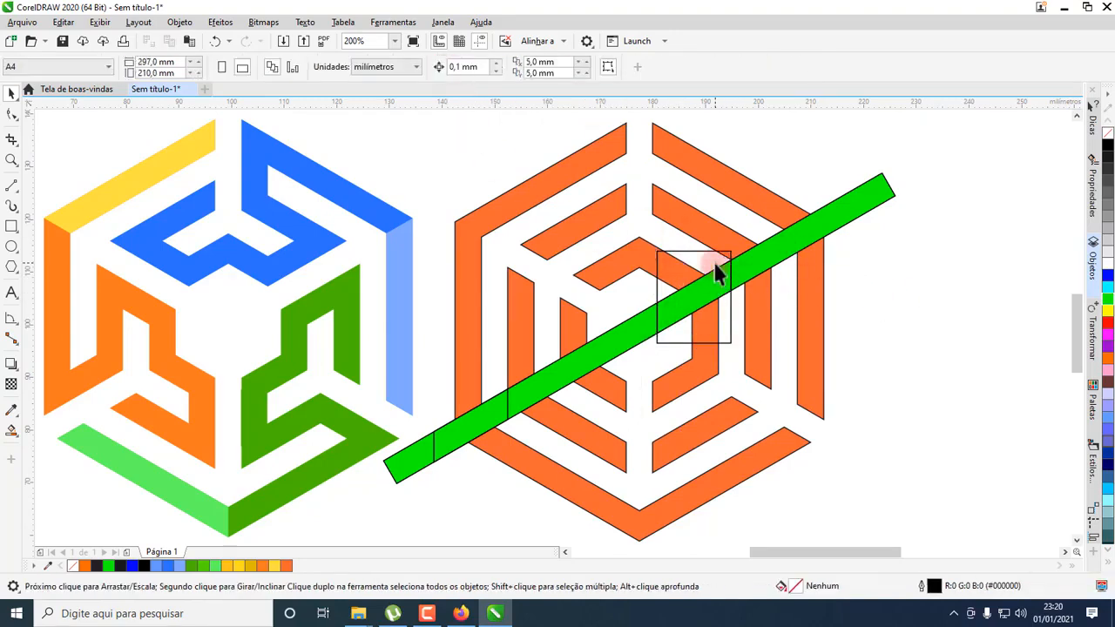
pyautogui.click(803, 237)
pyautogui.press('Delete')
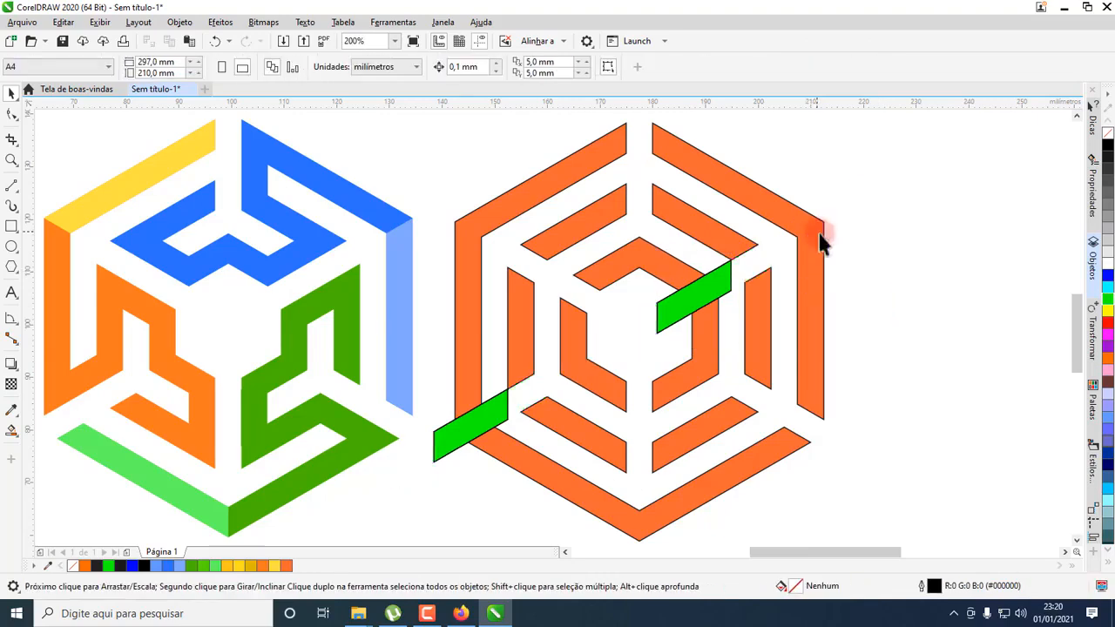
# Trim the outer orange ring with the short green segment at its lower-left corner, and delete that segment
pyautogui.click(464, 438)
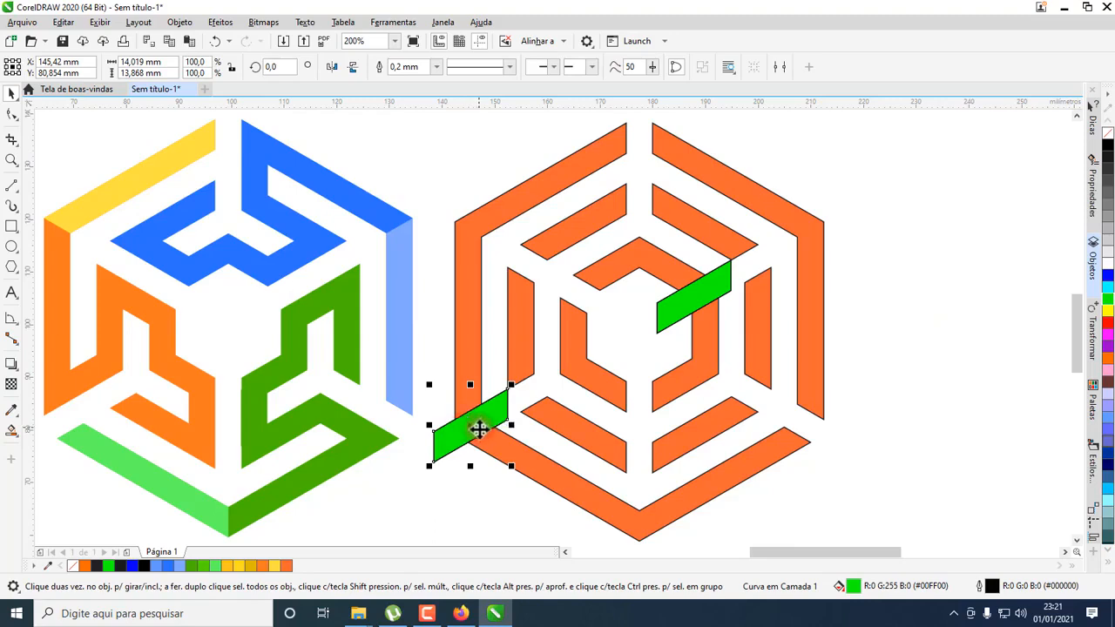
pyautogui.keyDown('shift'); pyautogui.click(553, 485); pyautogui.keyUp('shift')
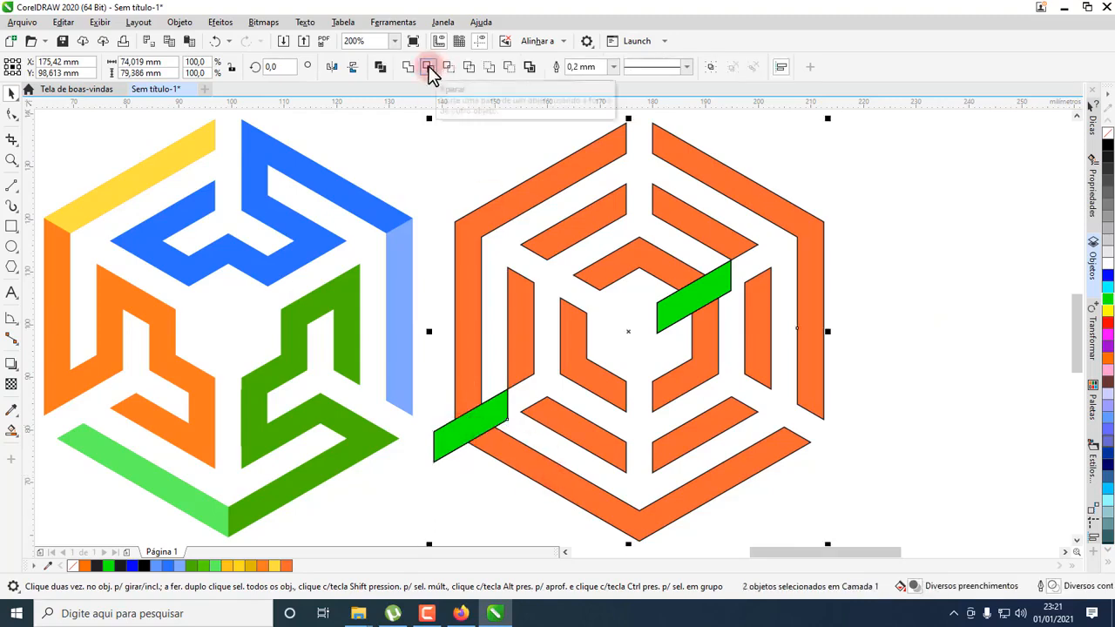
pyautogui.click(428, 68)
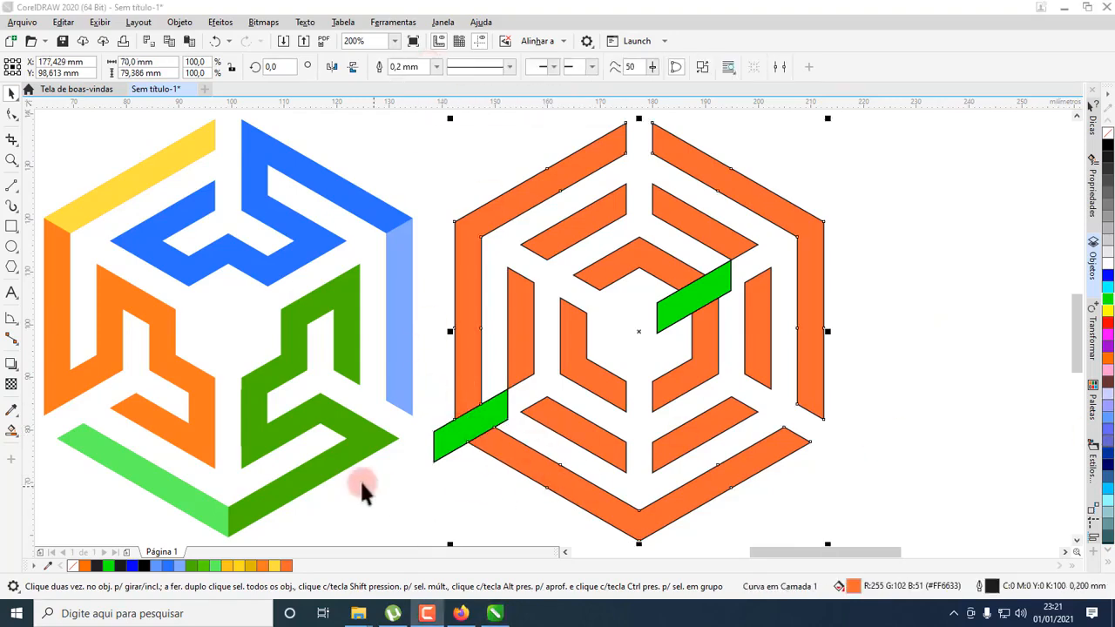
pyautogui.click(466, 445)
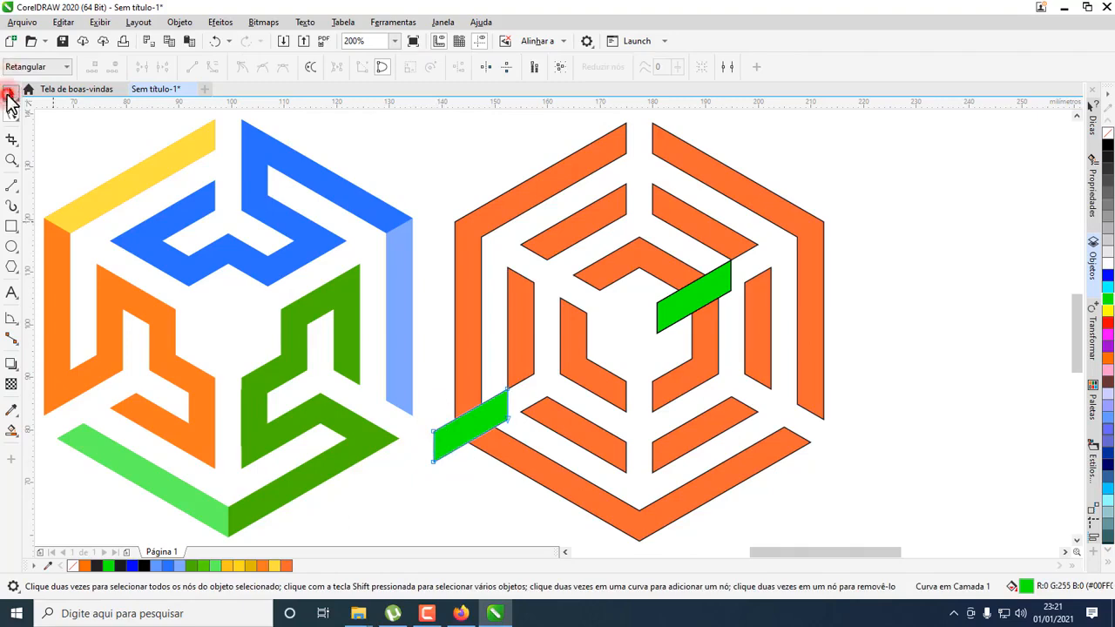
pyautogui.moveTo(452, 434); pyautogui.dragTo(431, 486)
pyautogui.press('Delete')
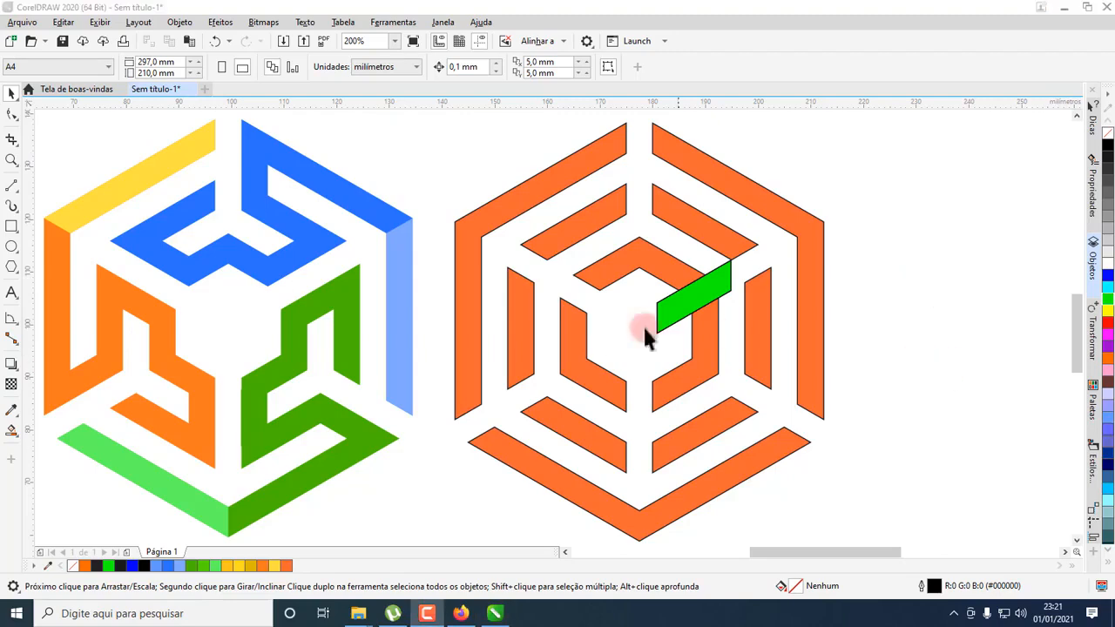
# Trim the inner orange ring with the short green segment at its upper-right corner, removing that segment
pyautogui.click(698, 303)
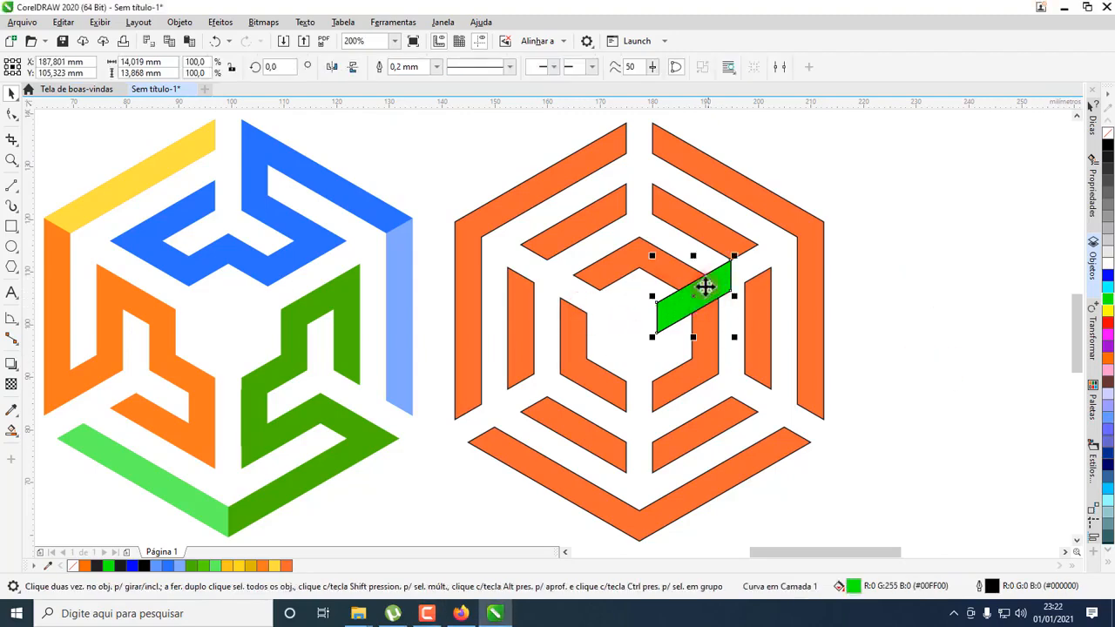
pyautogui.keyDown('shift'); pyautogui.click(708, 377); pyautogui.keyUp('shift')
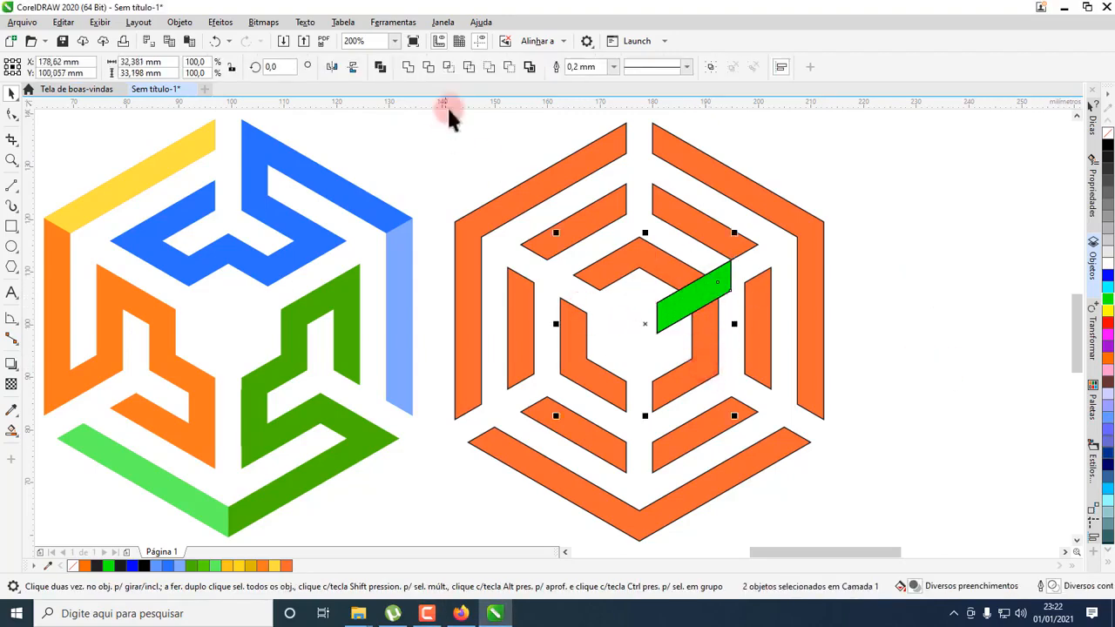
pyautogui.click(489, 69)
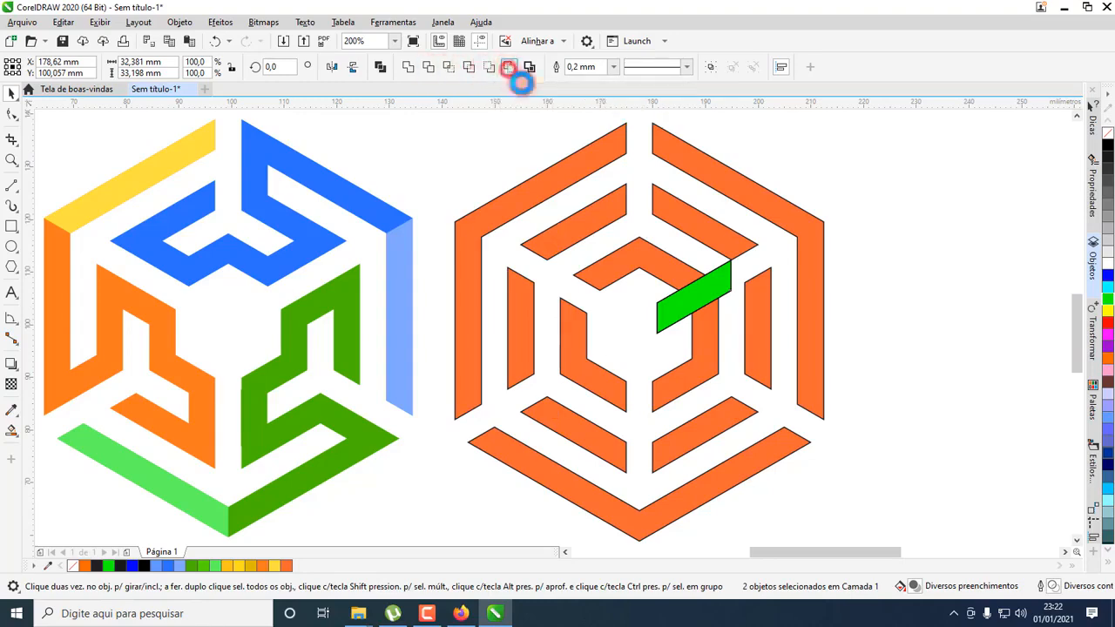
pyautogui.click(874, 296)
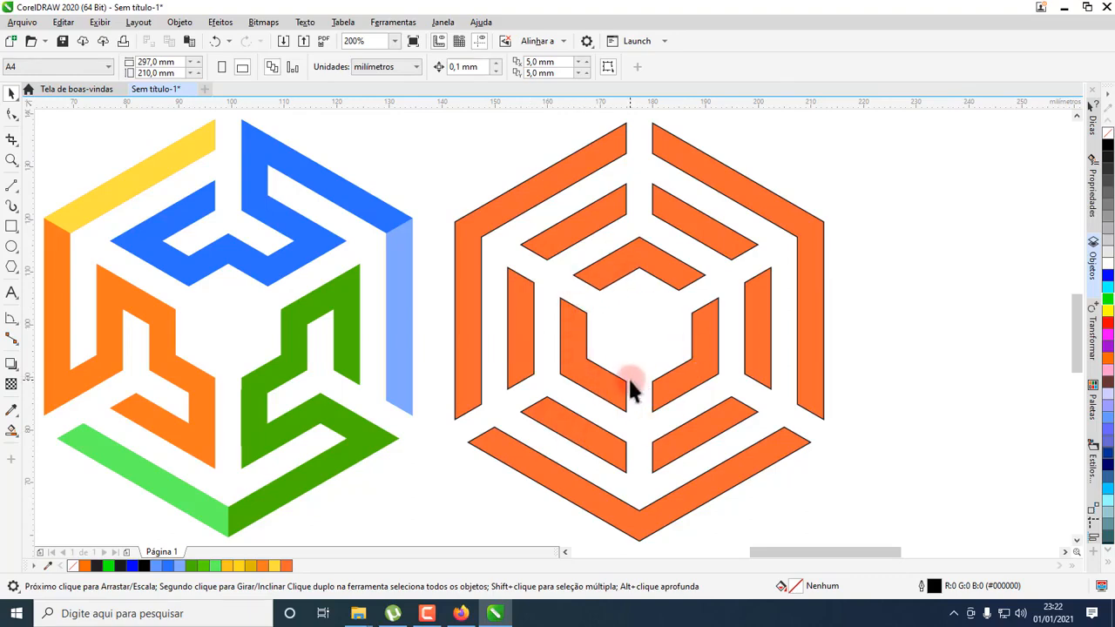
# Paste the vertical green bar and shorten it to a rectangle about 14.2 mm tall
pyautogui.hotkey('ctrl', 'v')
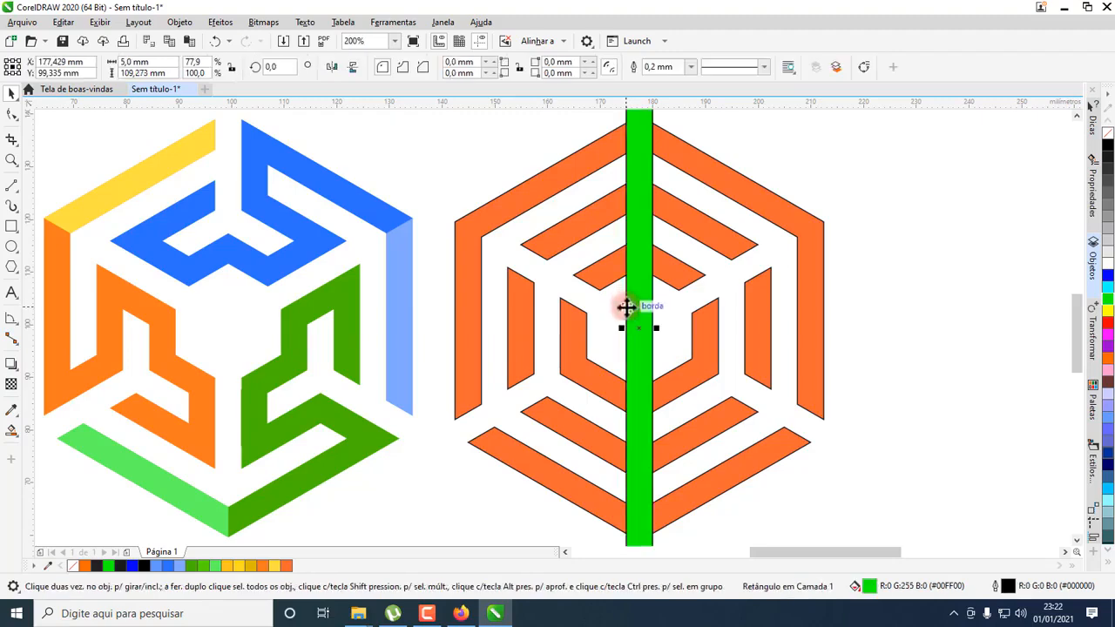
pyautogui.scroll(-1, 625, 306)
pyautogui.moveTo(632, 170); pyautogui.dragTo(638, 255)
pyautogui.scroll(1, 636, 427)
pyautogui.scroll(-1, 636, 427)
pyautogui.scroll(1, 645, 248)
pyautogui.scroll(-1, 635, 298)
pyautogui.scroll(1, 638, 254)
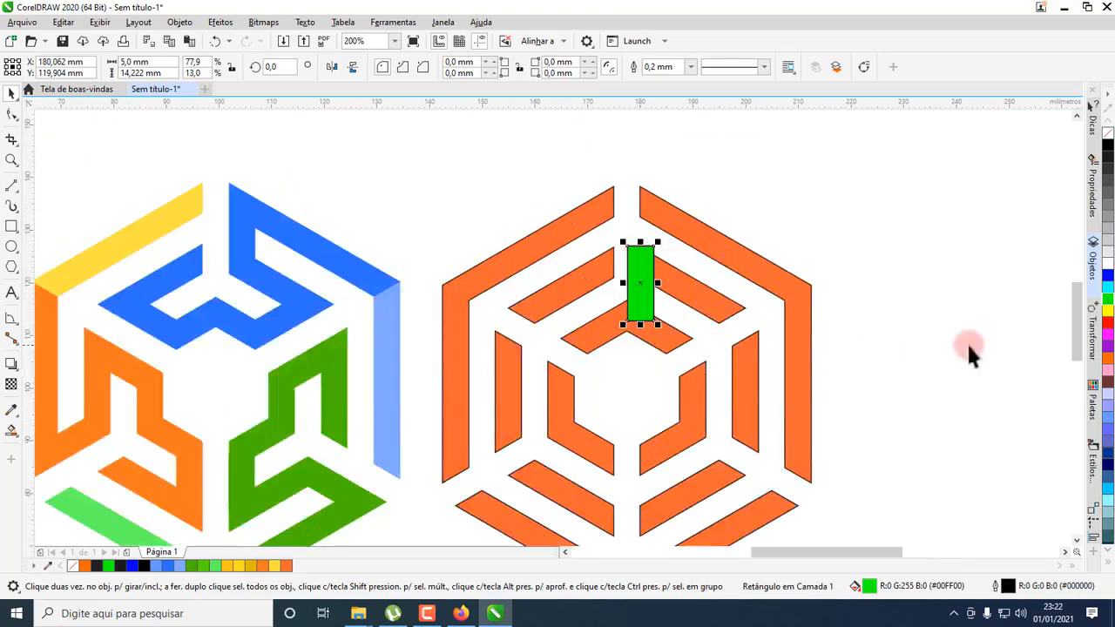
pyautogui.moveTo(1076, 321); pyautogui.dragTo(1076, 332)
pyautogui.moveTo(815, 553); pyautogui.dragTo(810, 551)
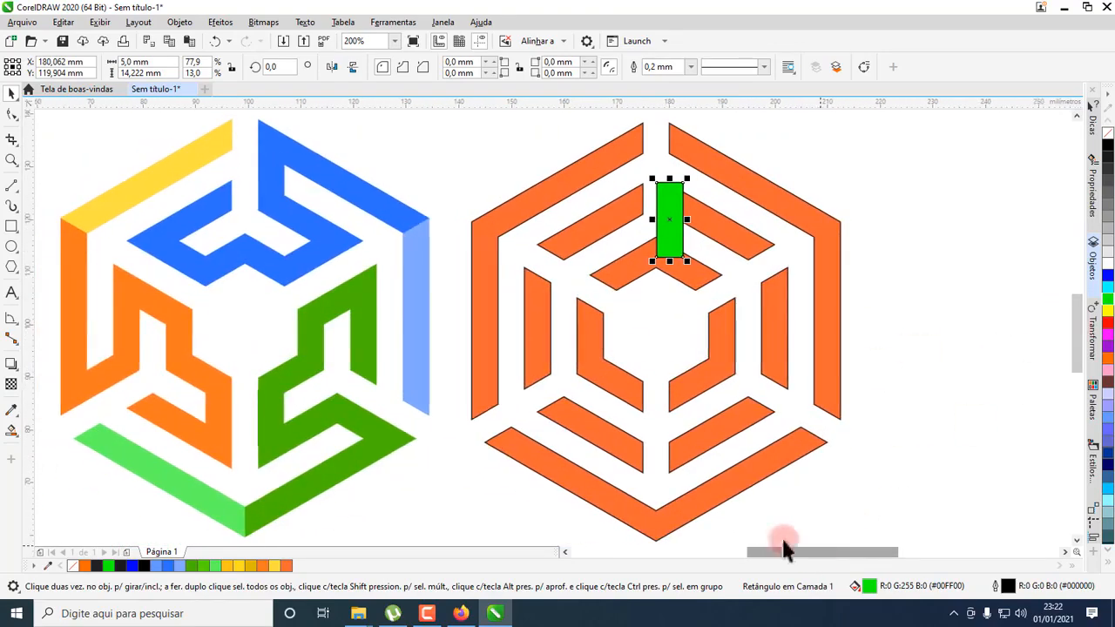
# Place the green rectangle between the outer and middle ring pieces right of the top gap, flush with their vertical edges, and shorten it to about 12.6 mm
pyautogui.moveTo(667, 191); pyautogui.dragTo(682, 154)
pyautogui.scroll(2, 673, 141)
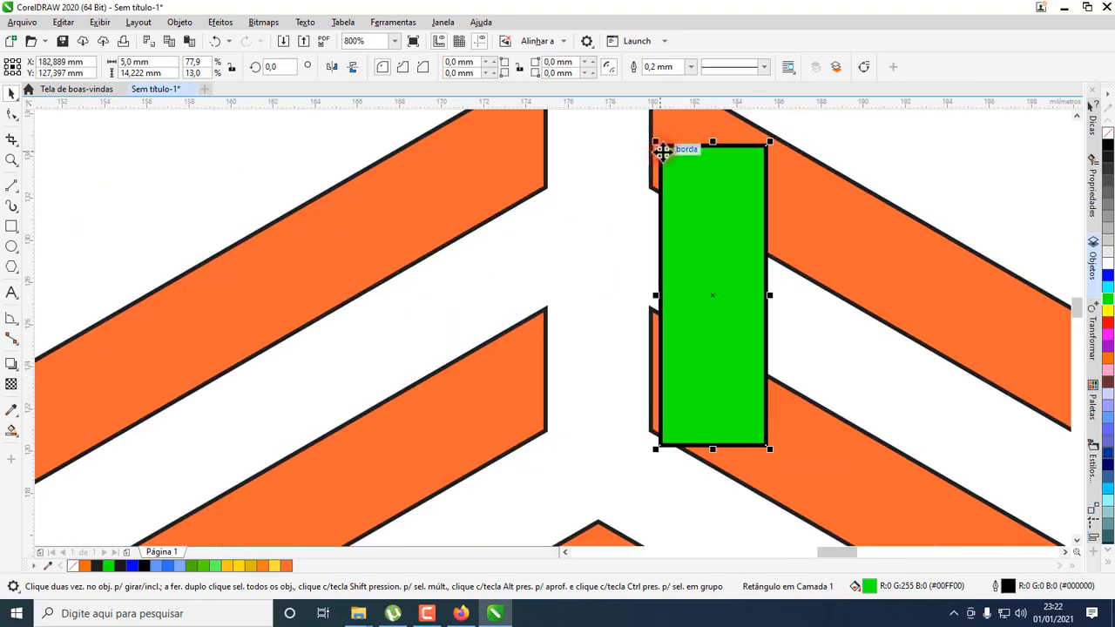
pyautogui.moveTo(660, 147); pyautogui.dragTo(644, 171)
pyautogui.scroll(-1, 668, 164)
pyautogui.scroll(1, 682, 146)
pyautogui.scroll(-1, 722, 264)
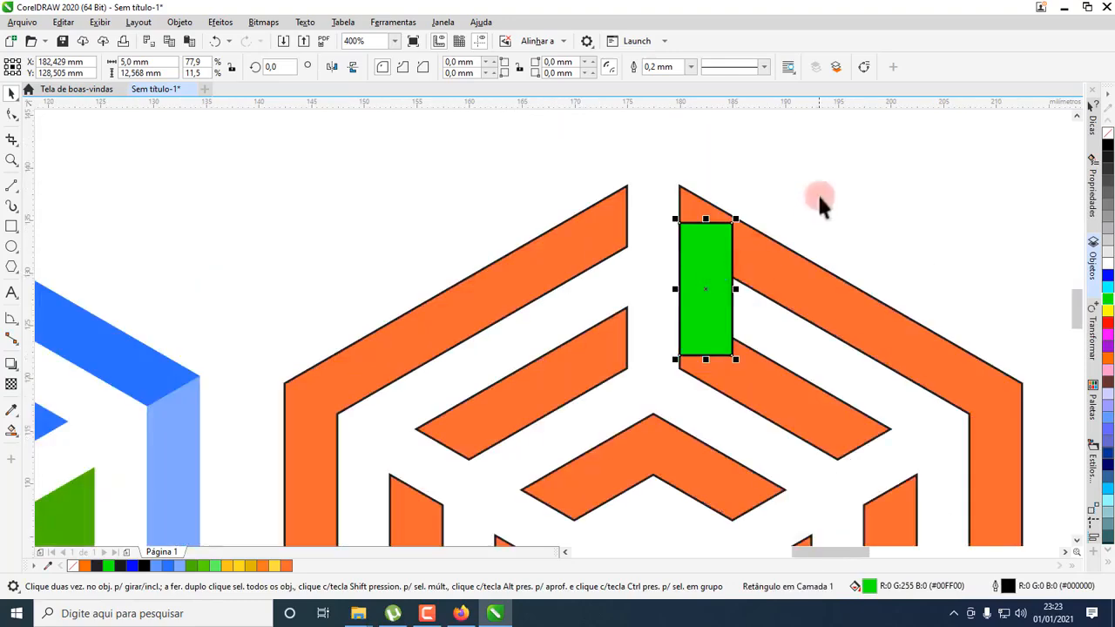
pyautogui.click(818, 193)
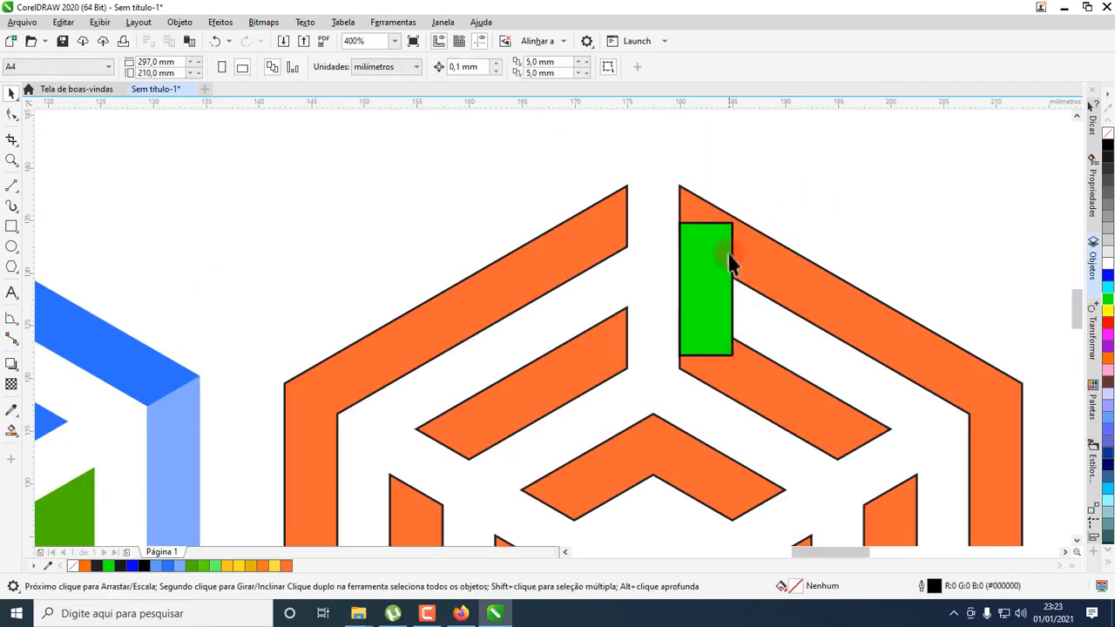
pyautogui.scroll(-1, 720, 275)
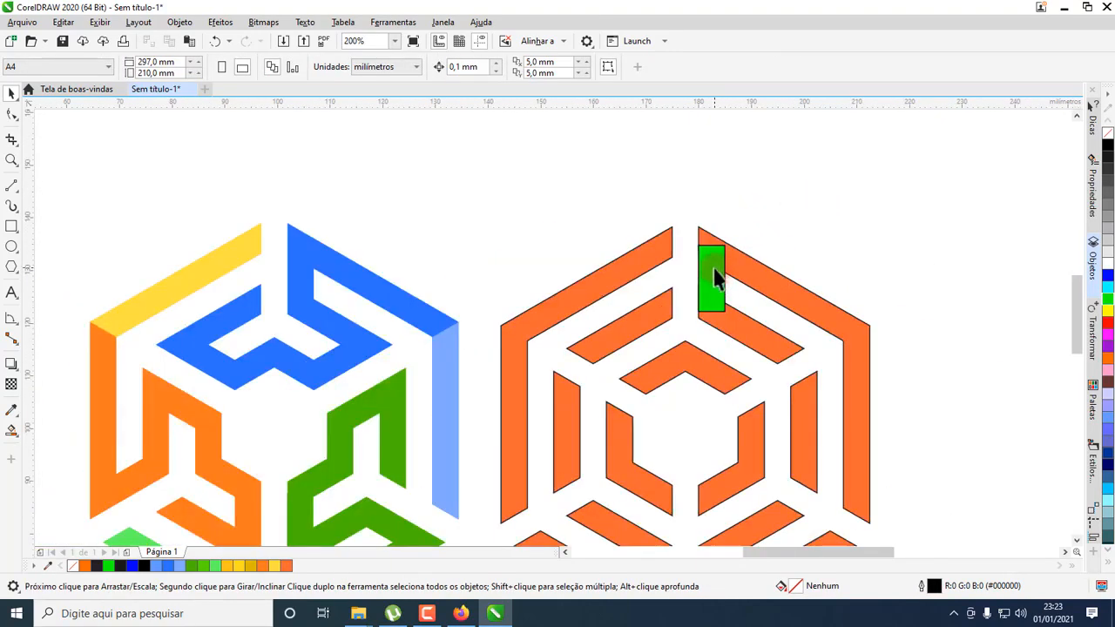
pyautogui.scroll(-1, 715, 277)
pyautogui.scroll(1, 537, 318)
pyautogui.scroll(-1, 473, 380)
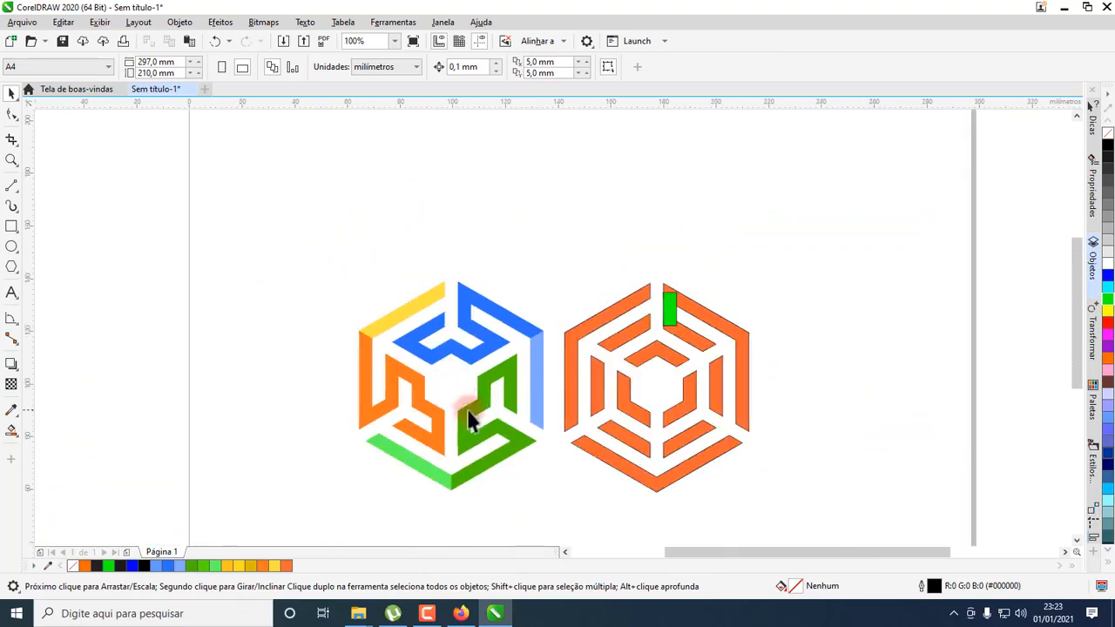
# Copy the green rectangle down to bridge the inner and middle ring pieces right of the bottom gap, flush with their vertical edges
pyautogui.click(669, 307)
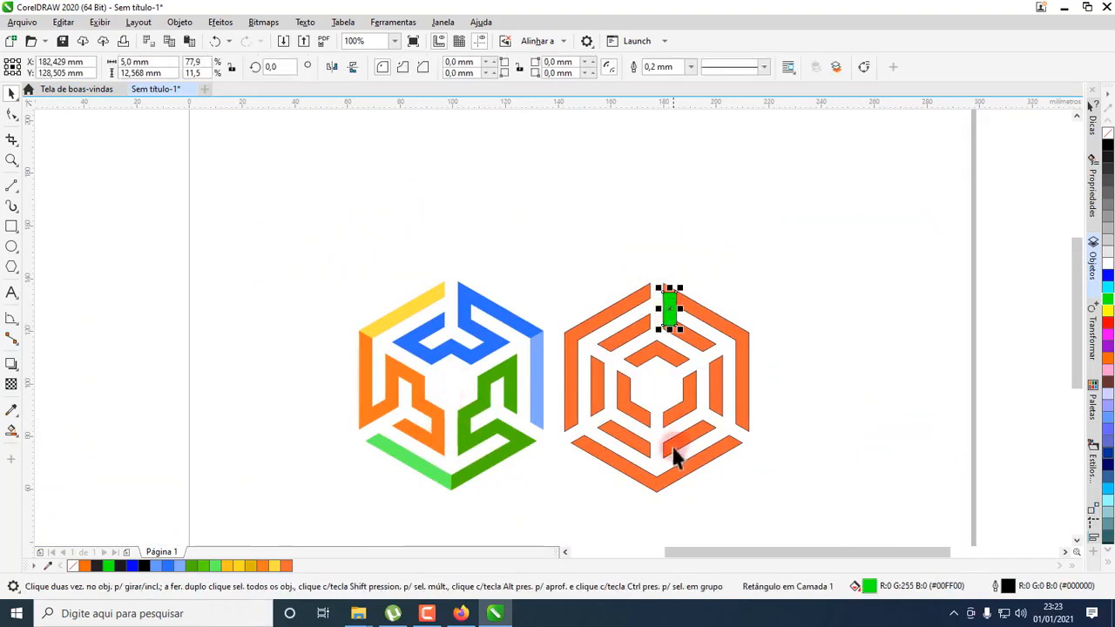
pyautogui.scroll(1, 672, 445)
pyautogui.moveTo(670, 199); pyautogui.dragTo(669, 400)
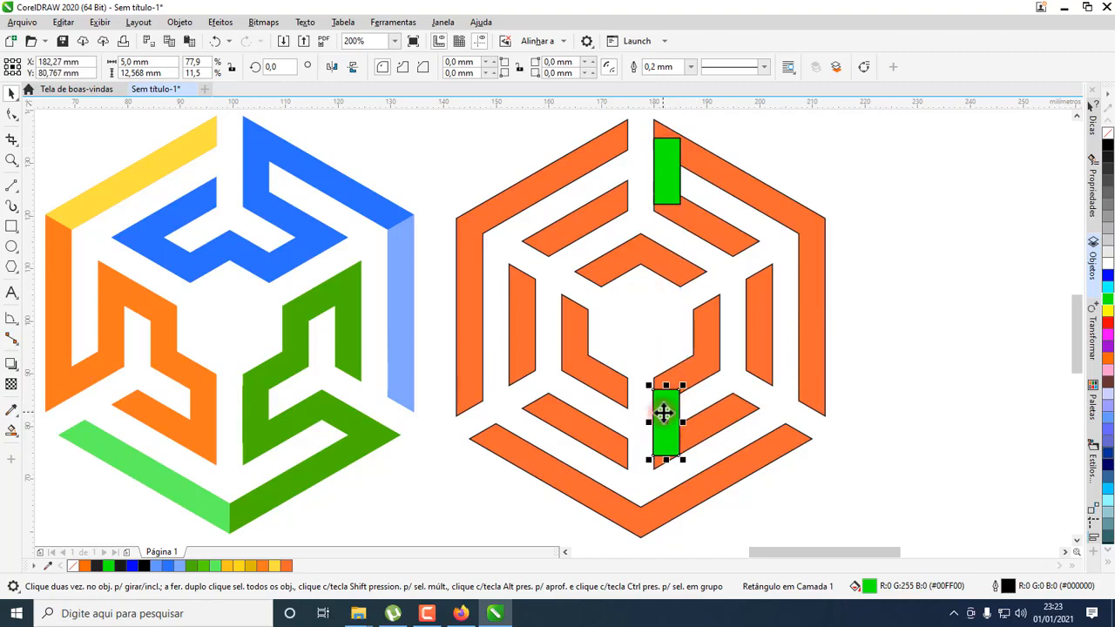
pyautogui.scroll(1, 664, 414)
pyautogui.scroll(1, 642, 366)
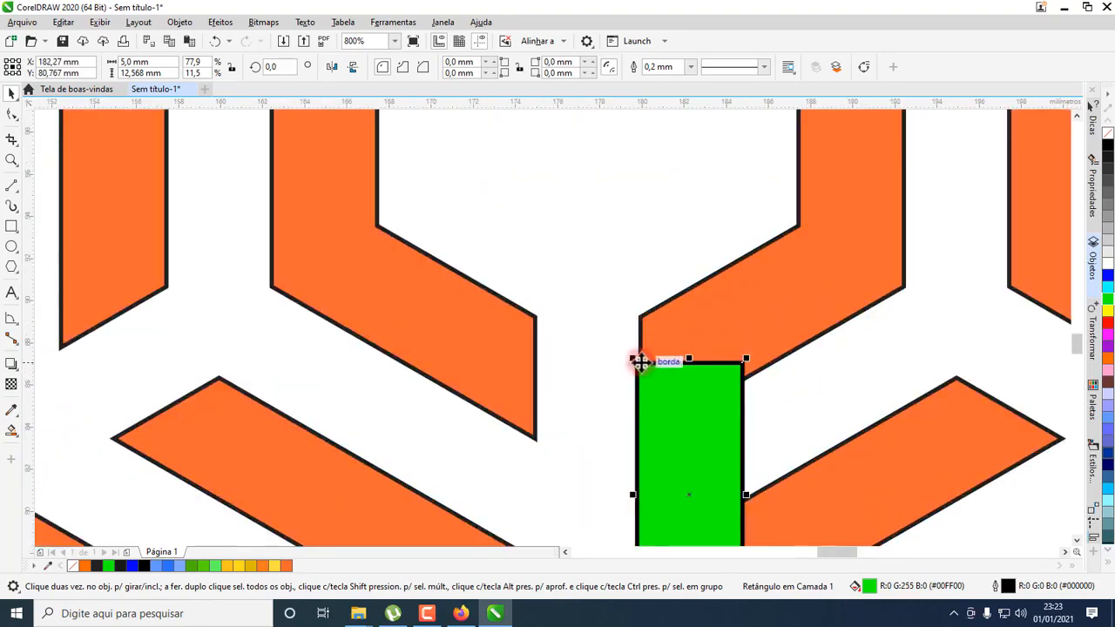
pyautogui.moveTo(641, 362); pyautogui.dragTo(645, 370)
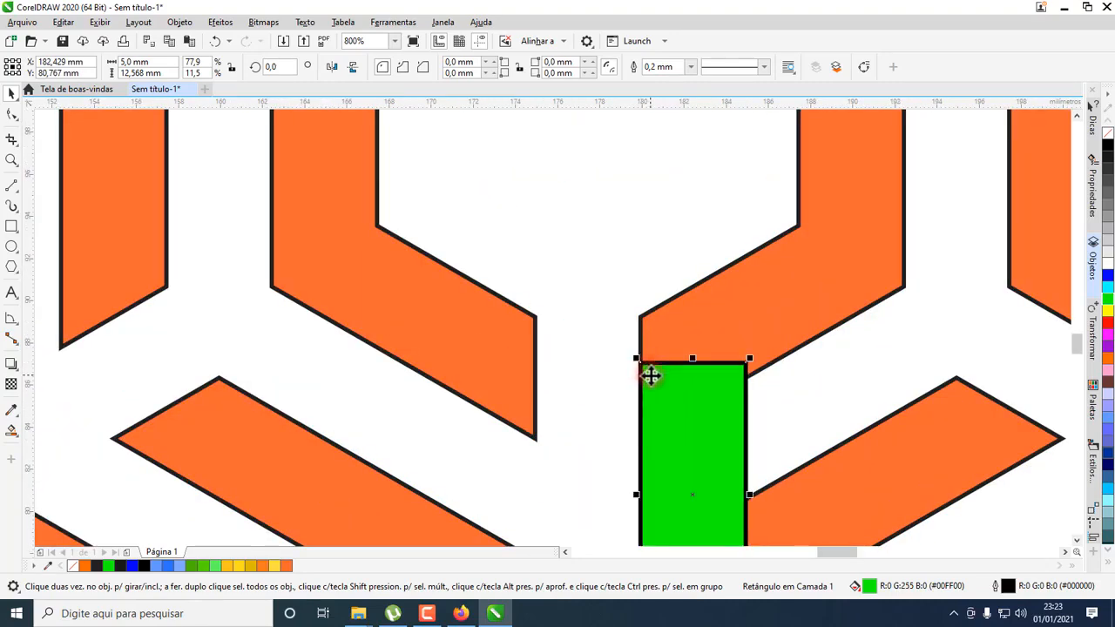
pyautogui.scroll(1, 645, 369)
pyautogui.scroll(-2, 643, 360)
pyautogui.click(728, 376)
pyautogui.click(668, 386)
pyautogui.scroll(-1, 667, 387)
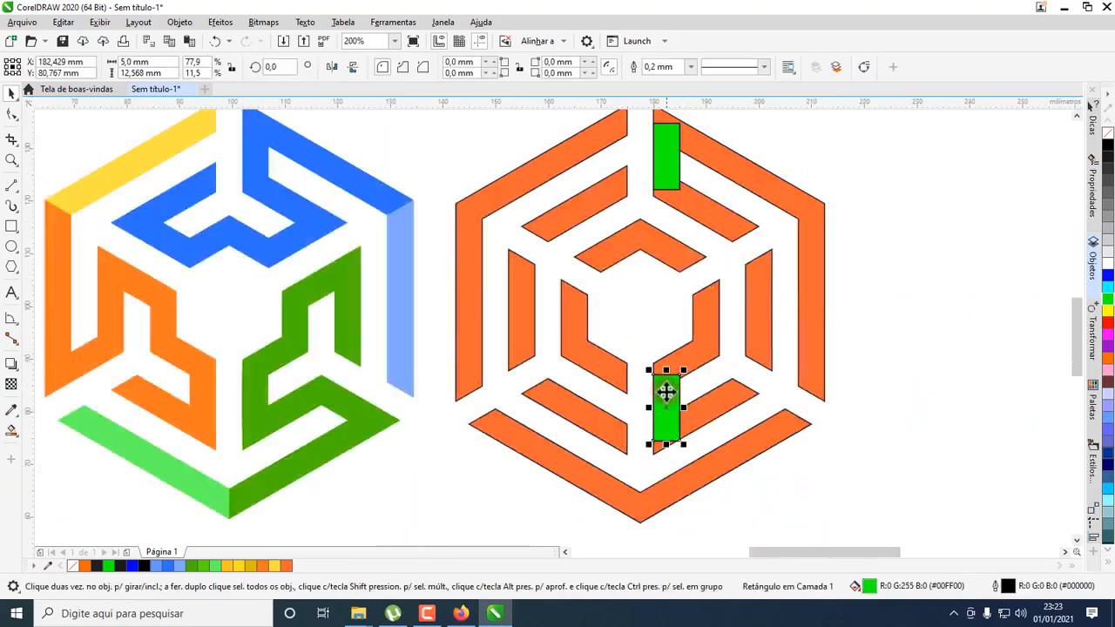
# Copy the lower green rectangle to the left of the bottom gap, bridging the inner and middle ring pieces flush with their vertical edges
pyautogui.moveTo(669, 391); pyautogui.dragTo(645, 363)
pyautogui.scroll(2, 614, 387)
pyautogui.scroll(-2, 645, 363)
pyautogui.scroll(4, 699, 431)
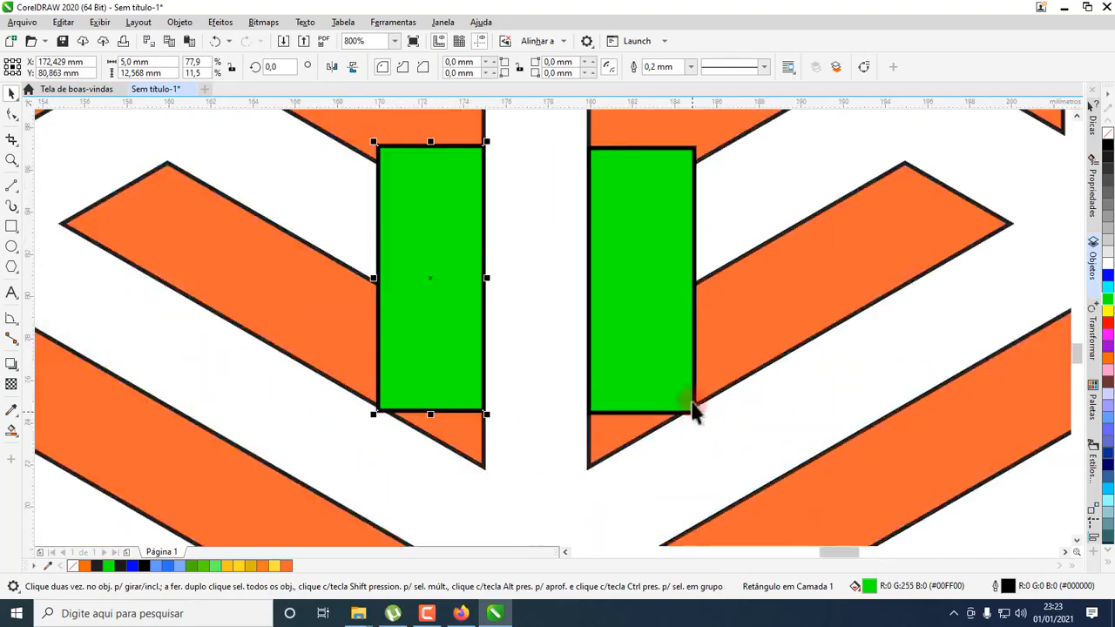
# Nudge the two lower green rectangles upward by about 0.9 mm each
pyautogui.click(684, 405)
pyautogui.scroll(-2, 684, 401)
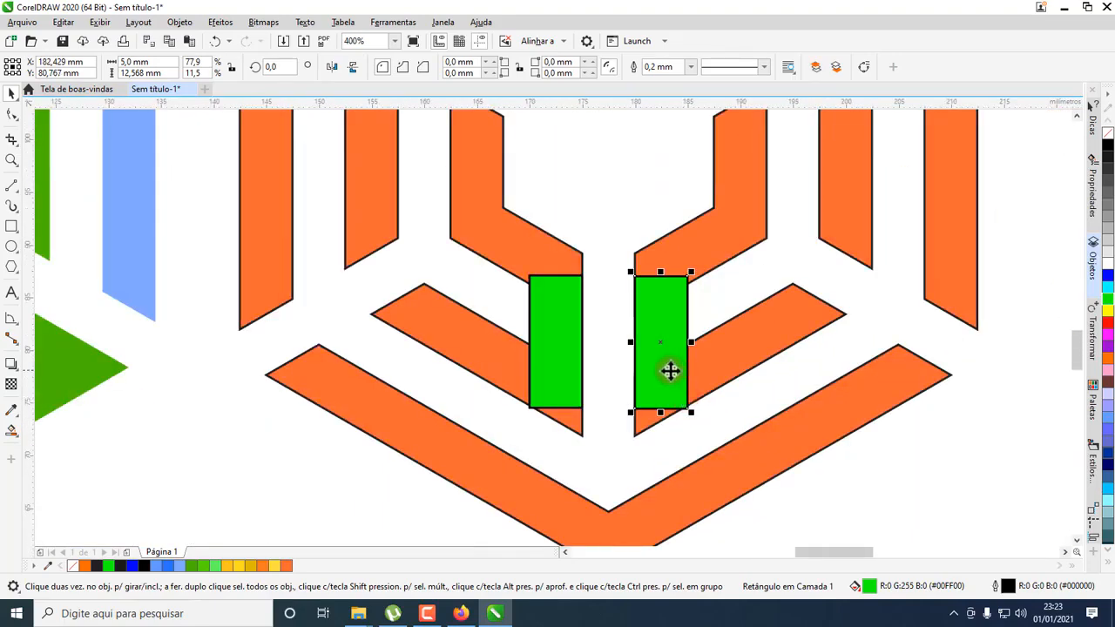
pyautogui.press('Up')
pyautogui.press('Up')
pyautogui.press('Up')
pyautogui.press('Up')
pyautogui.press('Up')
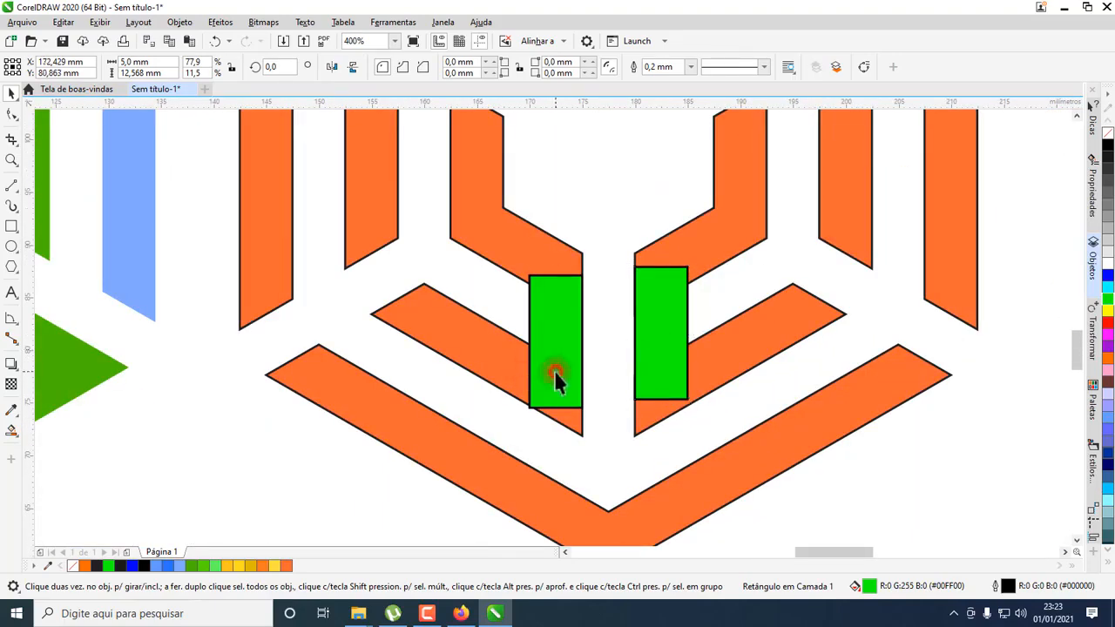
pyautogui.press('Up')
pyautogui.press('Up')
pyautogui.press('Up')
pyautogui.press('Up')
pyautogui.press('Up')
pyautogui.press('Up')
pyautogui.press('Up')
pyautogui.press('Up')
pyautogui.press('Up')
pyautogui.scroll(-1, 625, 409)
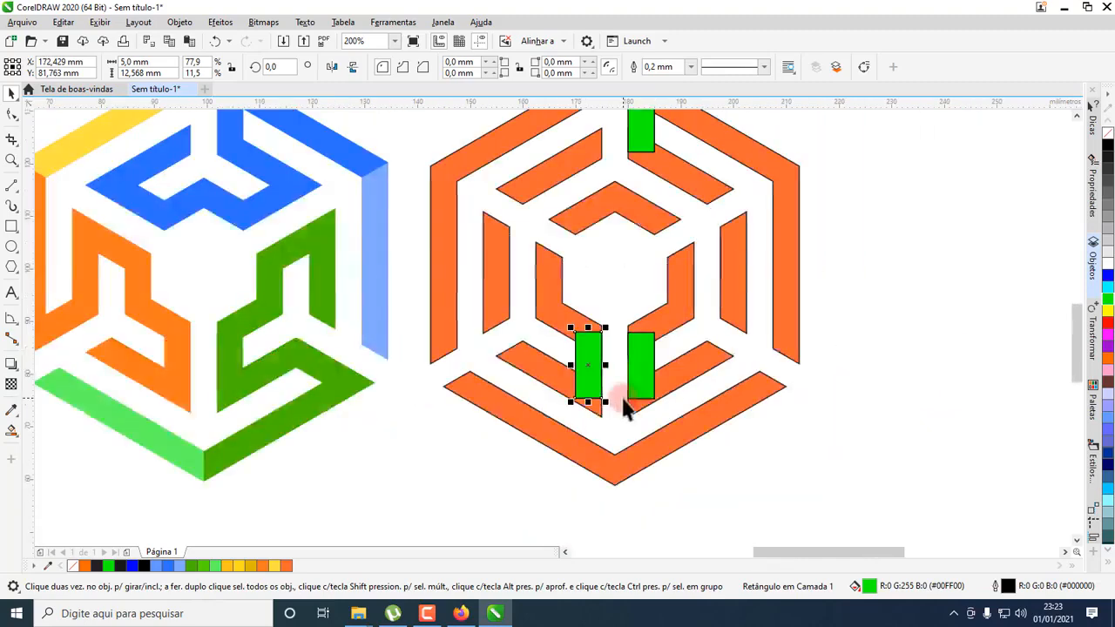
pyautogui.scroll(-1, 666, 240)
pyautogui.scroll(1, 653, 174)
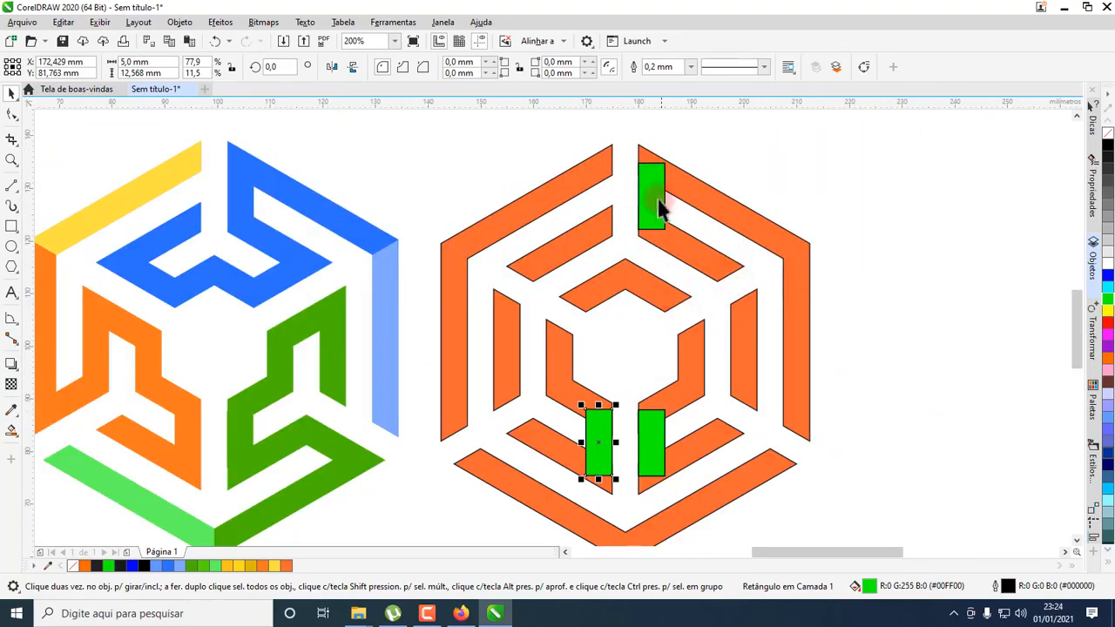
# Copy the top green rectangle to the upper-right part of the inner rings and rotate the copy to 60°
pyautogui.moveTo(652, 181); pyautogui.dragTo(711, 272)
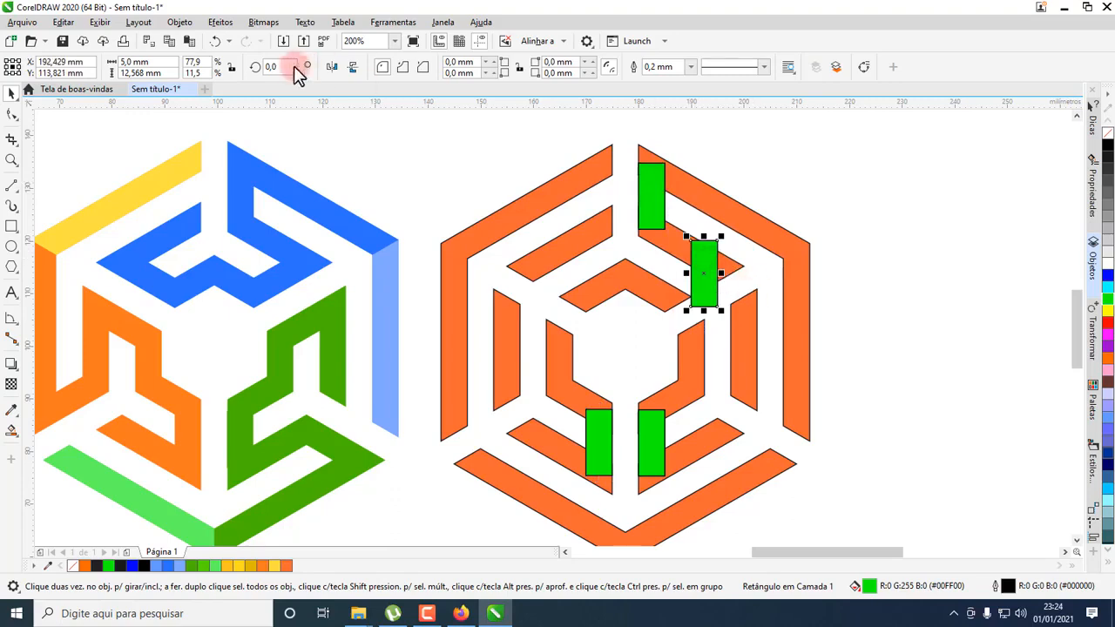
pyautogui.write('6')
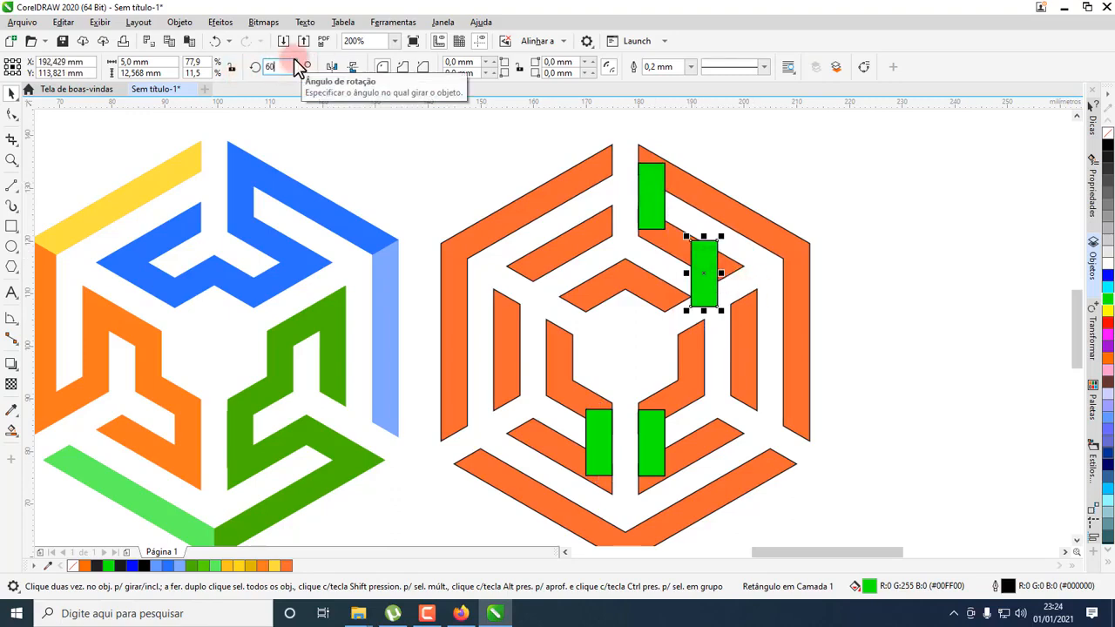
pyautogui.write('0')
pyautogui.press('Return')
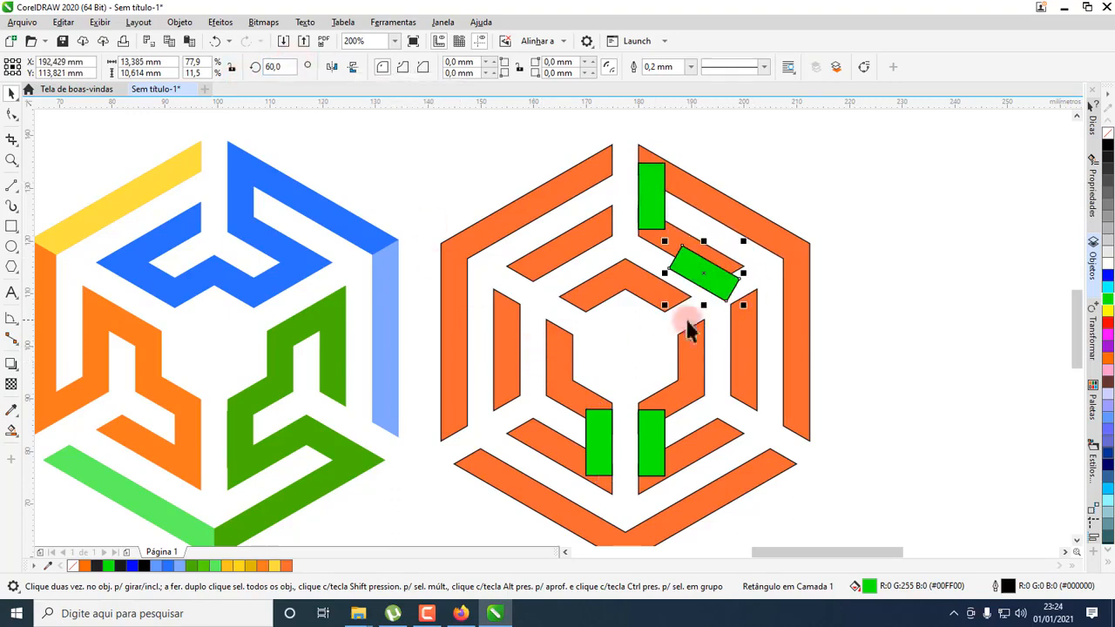
# Move the 60° green rectangle to bridge the tops of the middle and inner ring pieces on the left side, aligned with their slanted edges
pyautogui.moveTo(702, 268); pyautogui.dragTo(532, 274)
pyautogui.scroll(3, 504, 304)
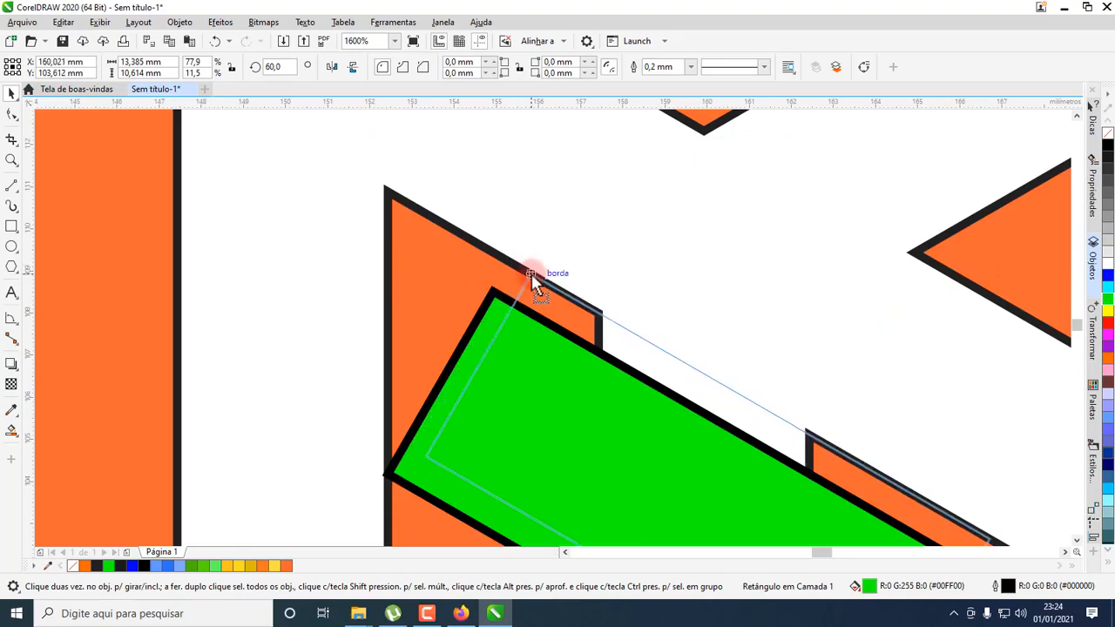
pyautogui.scroll(-1, 531, 273)
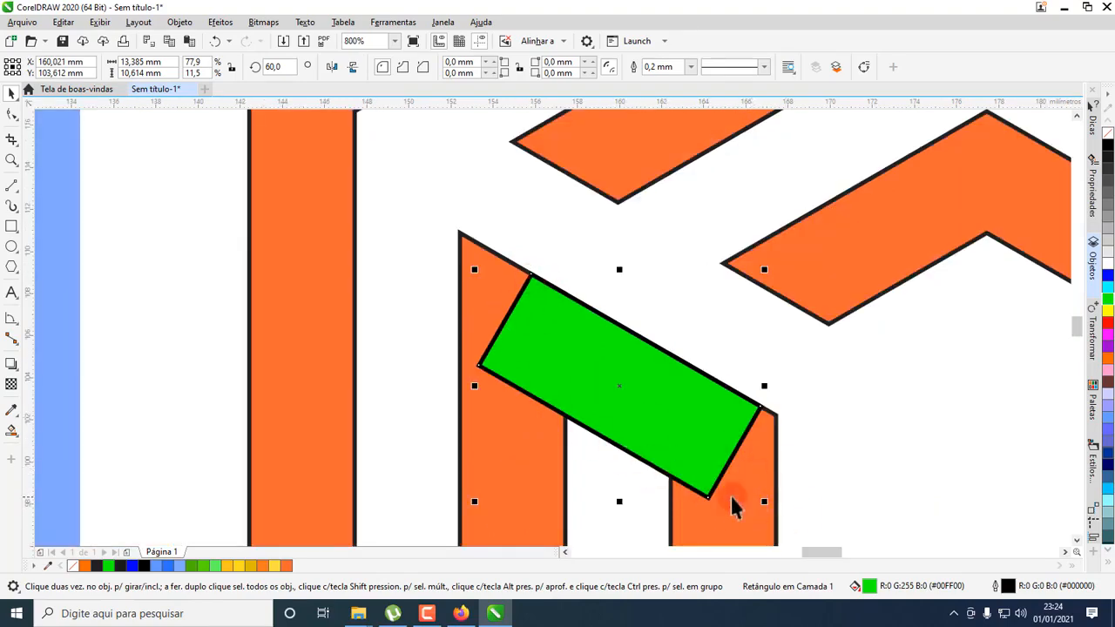
pyautogui.scroll(1, 667, 473)
pyautogui.scroll(-2, 587, 463)
# Copy the 60° green rectangle to bridge the middle ring's upper-left piece and the inner top chevron, aligned with their lower slanted edges
pyautogui.moveTo(631, 417); pyautogui.dragTo(659, 319)
pyautogui.scroll(1, 641, 305)
pyautogui.scroll(1, 557, 324)
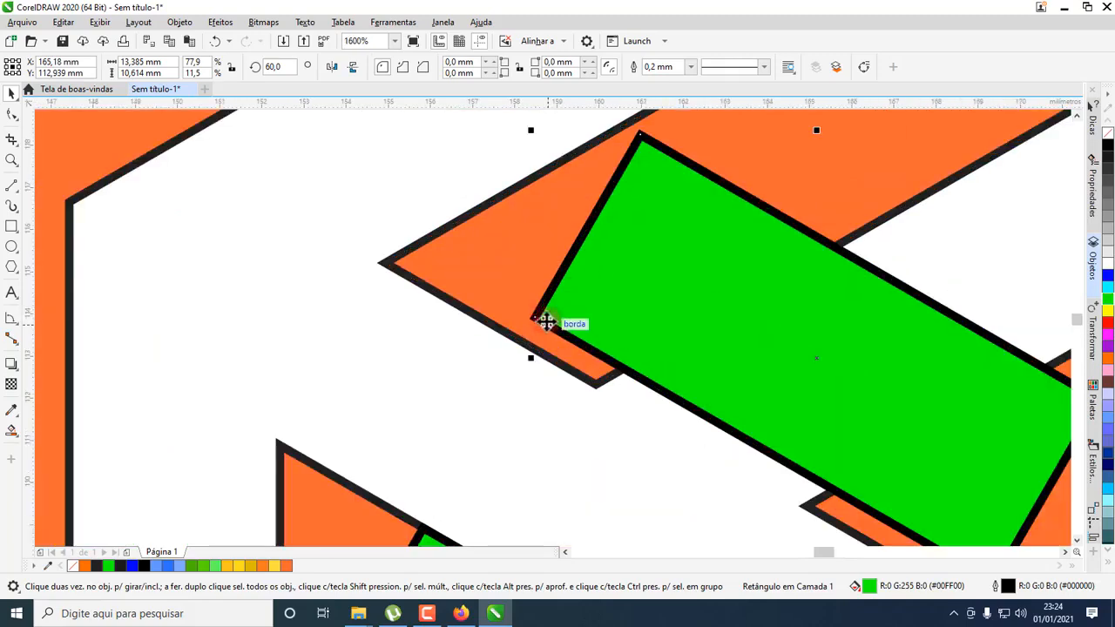
pyautogui.moveTo(548, 324); pyautogui.dragTo(511, 336)
pyautogui.scroll(-3, 607, 391)
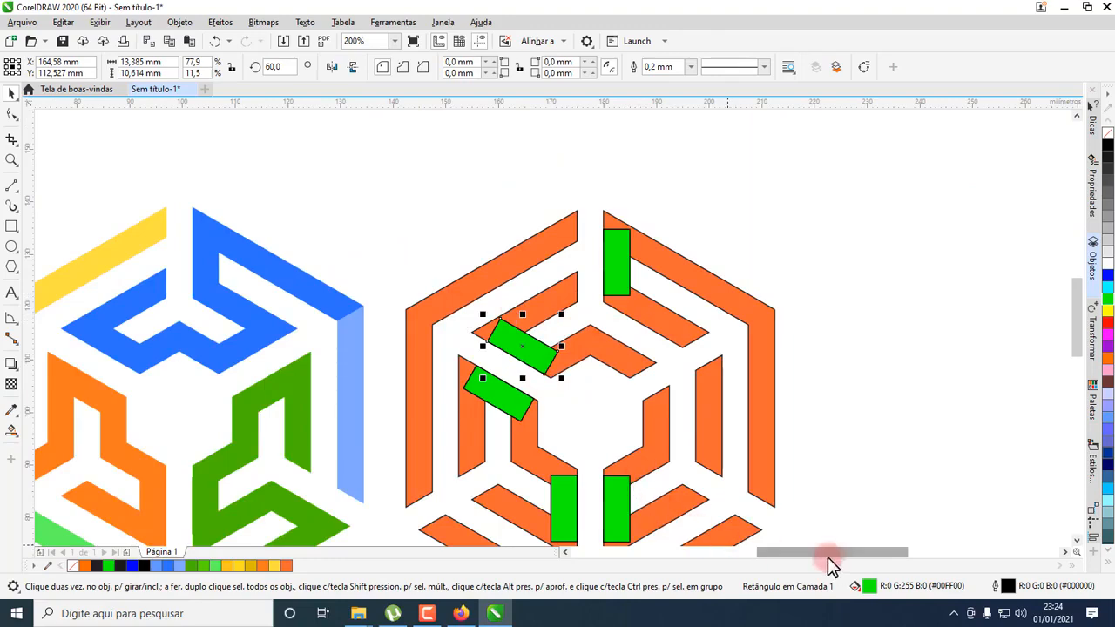
pyautogui.moveTo(828, 558); pyautogui.dragTo(811, 556)
pyautogui.scroll(-1, 590, 435)
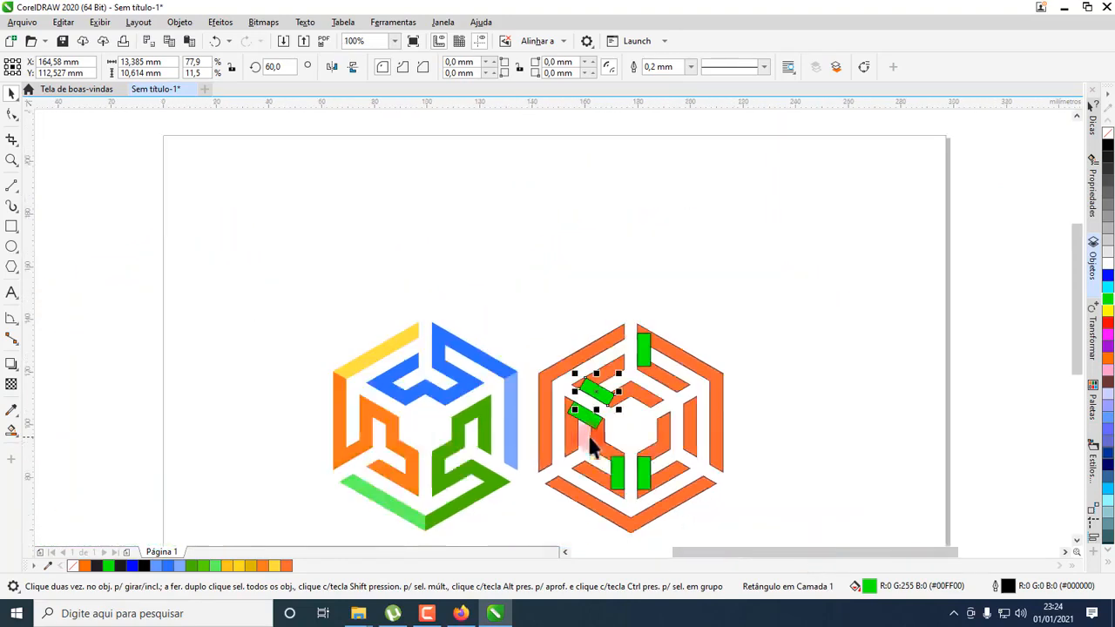
pyautogui.scroll(1, 601, 448)
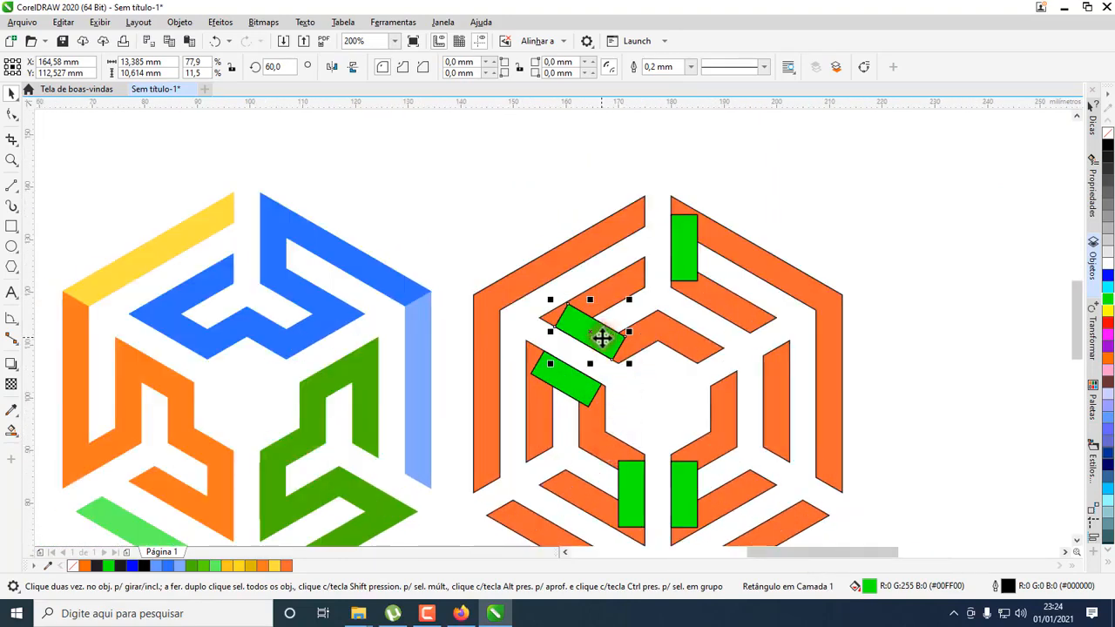
# Copy the 60° rectangle to the right, mirror it horizontally, and align it to bridge the inner top chevron and the middle ring's upper-right piece
pyautogui.moveTo(601, 340); pyautogui.dragTo(699, 347)
pyautogui.scroll(1, 699, 347)
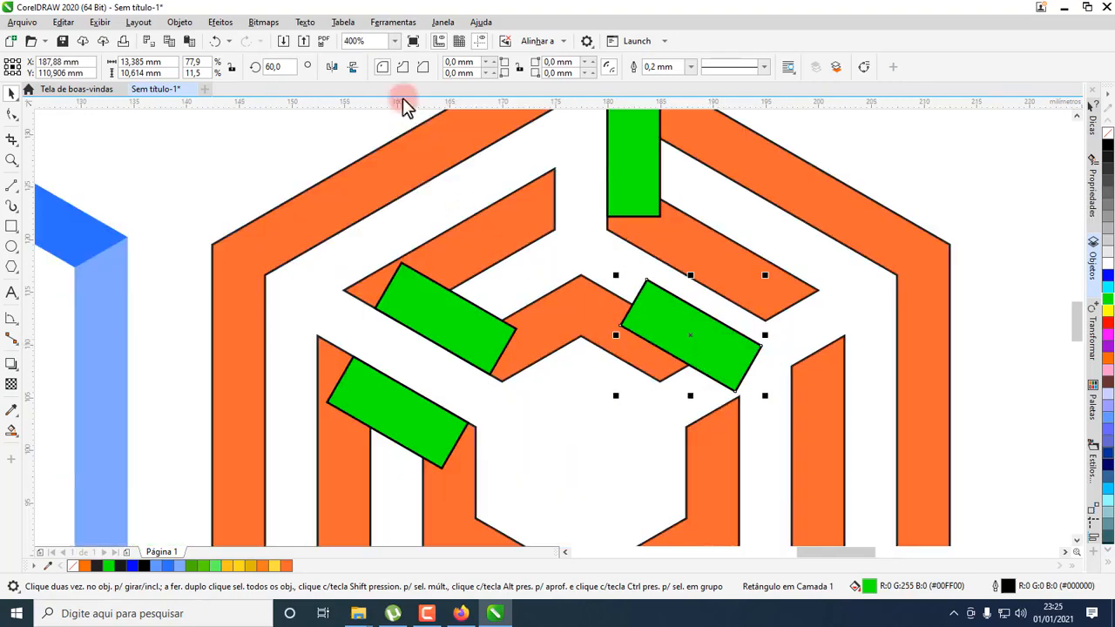
pyautogui.click(332, 71)
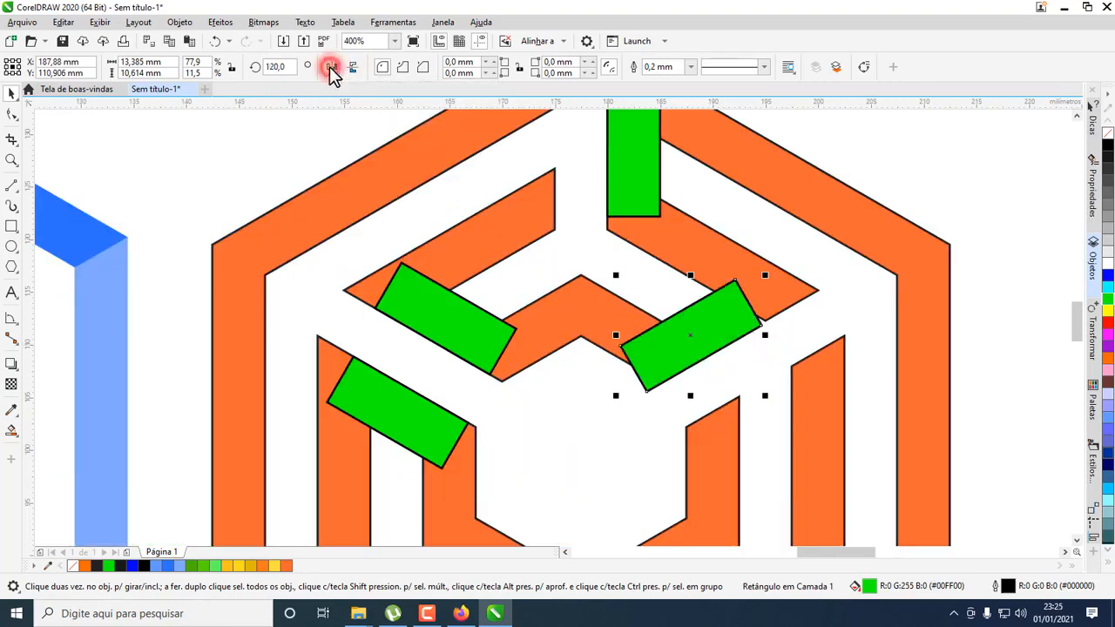
pyautogui.scroll(1, 765, 326)
pyautogui.moveTo(770, 328); pyautogui.dragTo(825, 295)
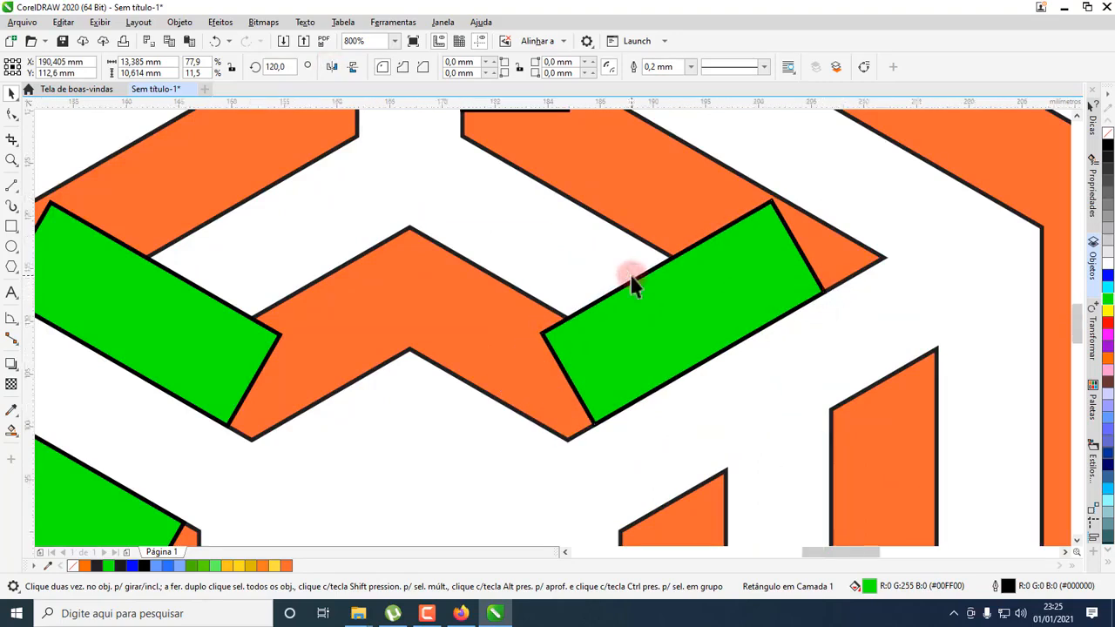
# Copy the mirrored green rectangle down to bridge the tops of the inner and middle ring pieces on the right side
pyautogui.scroll(-1, 630, 272)
pyautogui.moveTo(665, 283); pyautogui.dragTo(714, 374)
pyautogui.scroll(1, 680, 266)
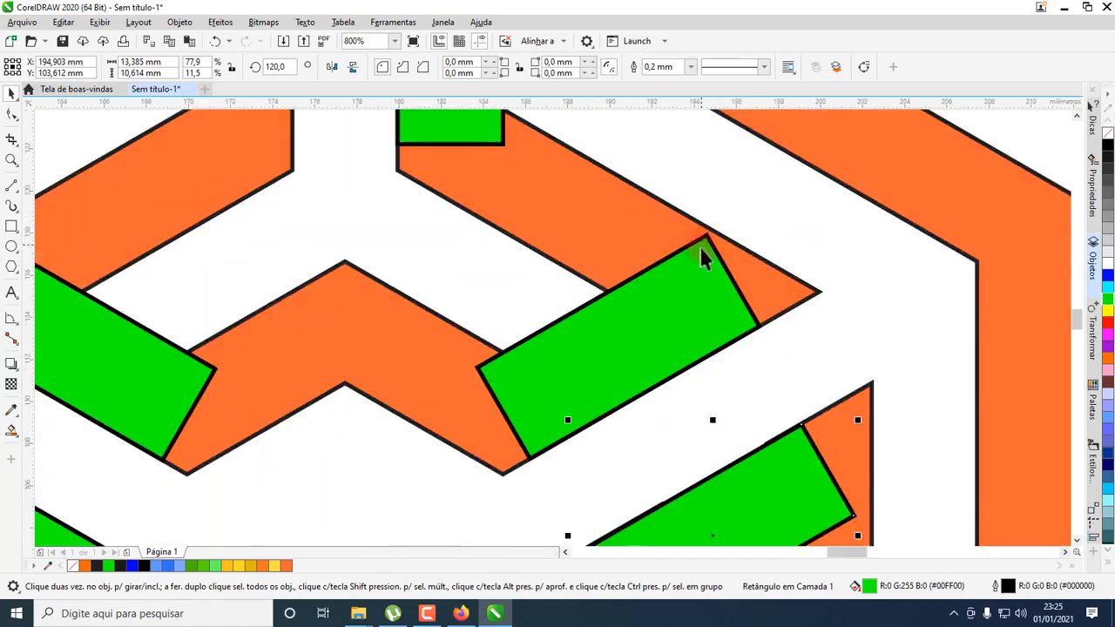
# Realign the green rectangle bridging the inner top chevron and the middle ring's upper-right piece with their lower slanted edges
pyautogui.moveTo(700, 245); pyautogui.dragTo(724, 239)
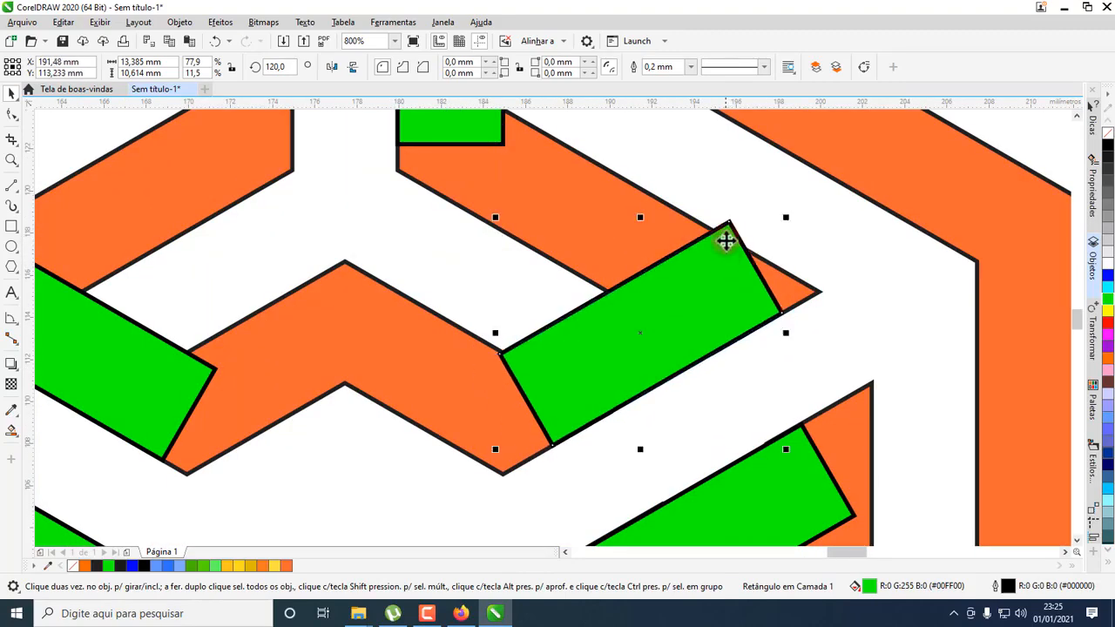
pyautogui.moveTo(712, 277); pyautogui.dragTo(700, 281)
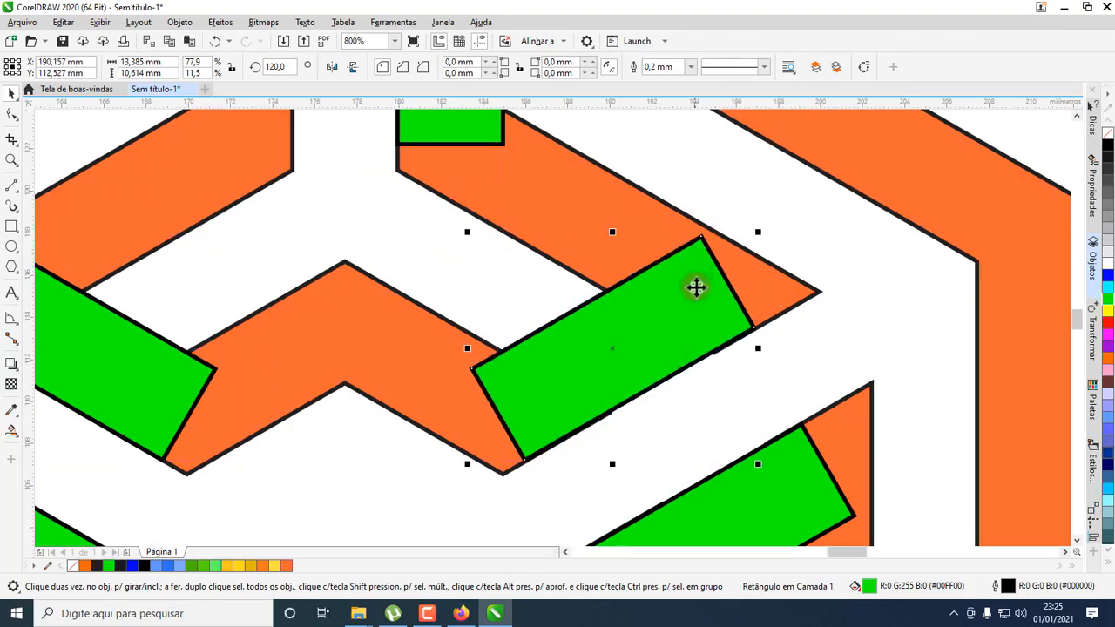
pyautogui.scroll(1, 756, 335)
pyautogui.moveTo(752, 319); pyautogui.dragTo(753, 322)
pyautogui.scroll(-3, 712, 309)
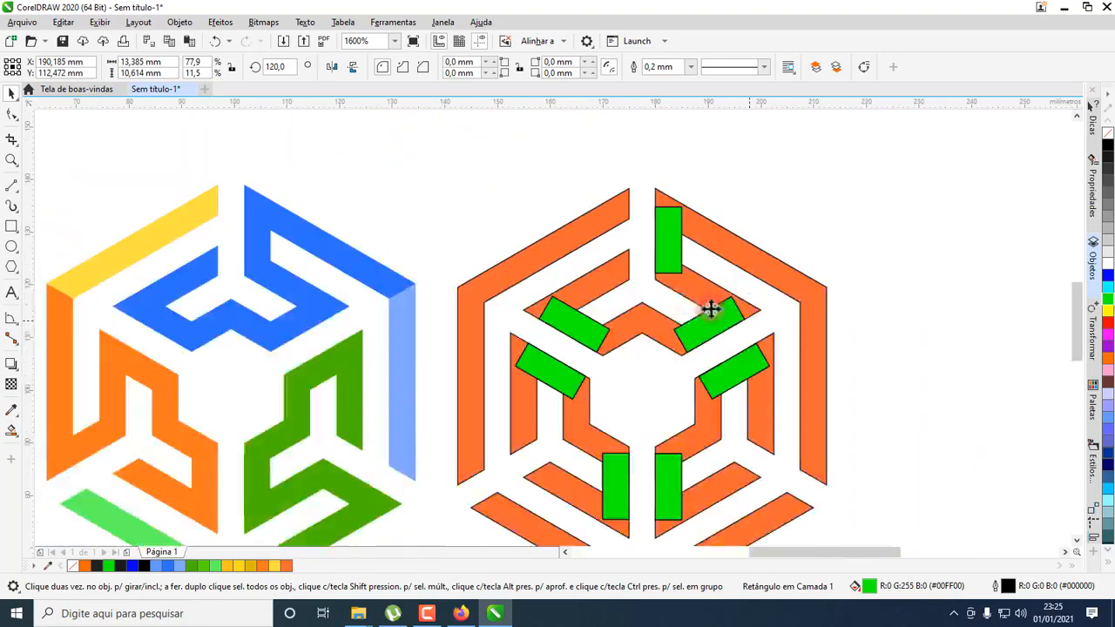
pyautogui.click(909, 351)
pyautogui.scroll(-1, 540, 292)
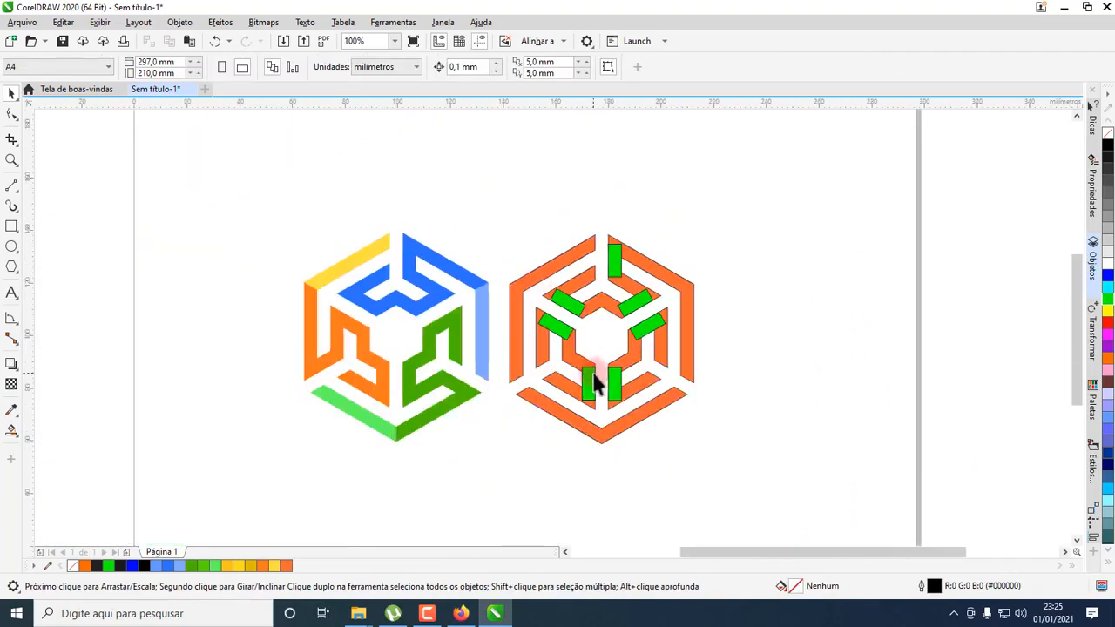
# Copy the 120° green rectangle to the lower left, bridging the bottom ends of the outer and middle rings' left pieces
pyautogui.scroll(1, 558, 375)
pyautogui.click(755, 296)
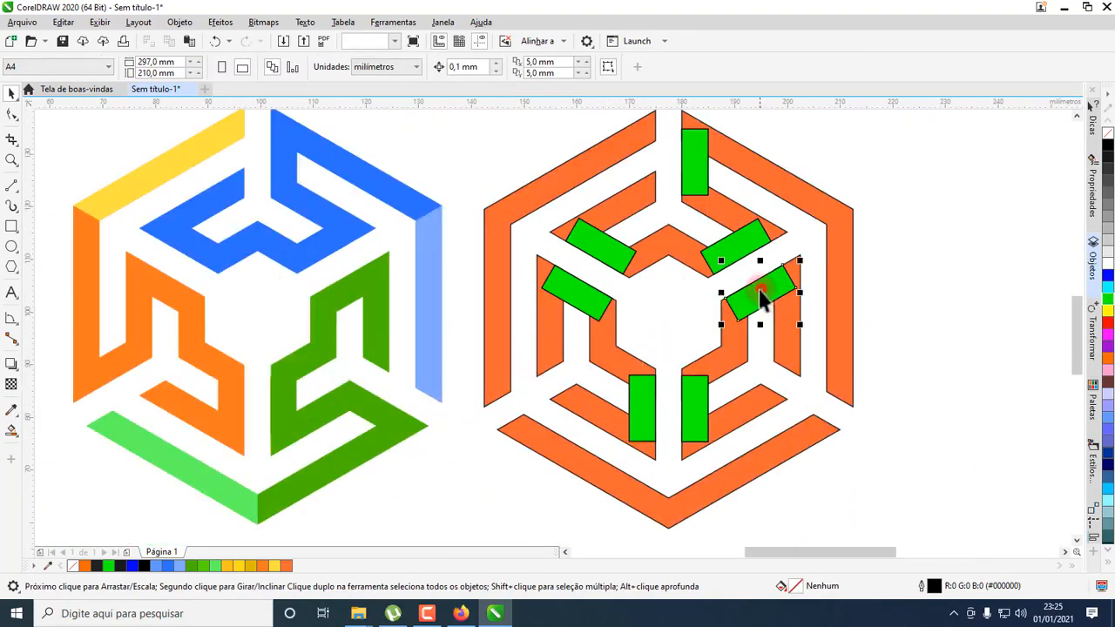
pyautogui.moveTo(758, 296); pyautogui.dragTo(613, 288)
pyautogui.scroll(2, 607, 405)
pyautogui.scroll(-3, 613, 288)
pyautogui.scroll(1, 618, 274)
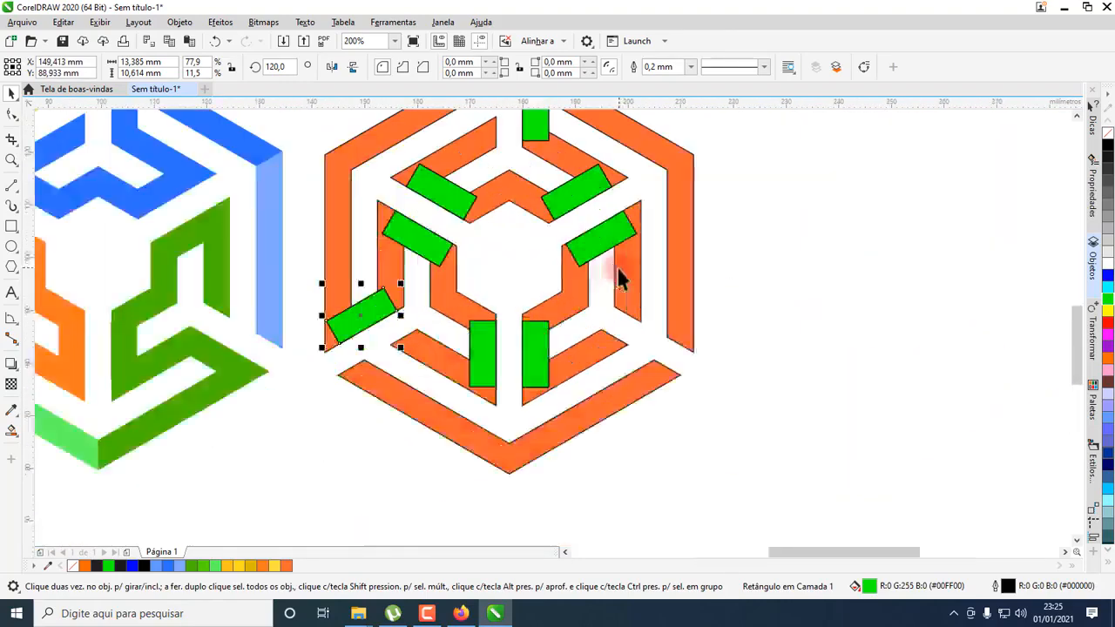
pyautogui.scroll(-1, 565, 275)
pyautogui.scroll(1, 568, 287)
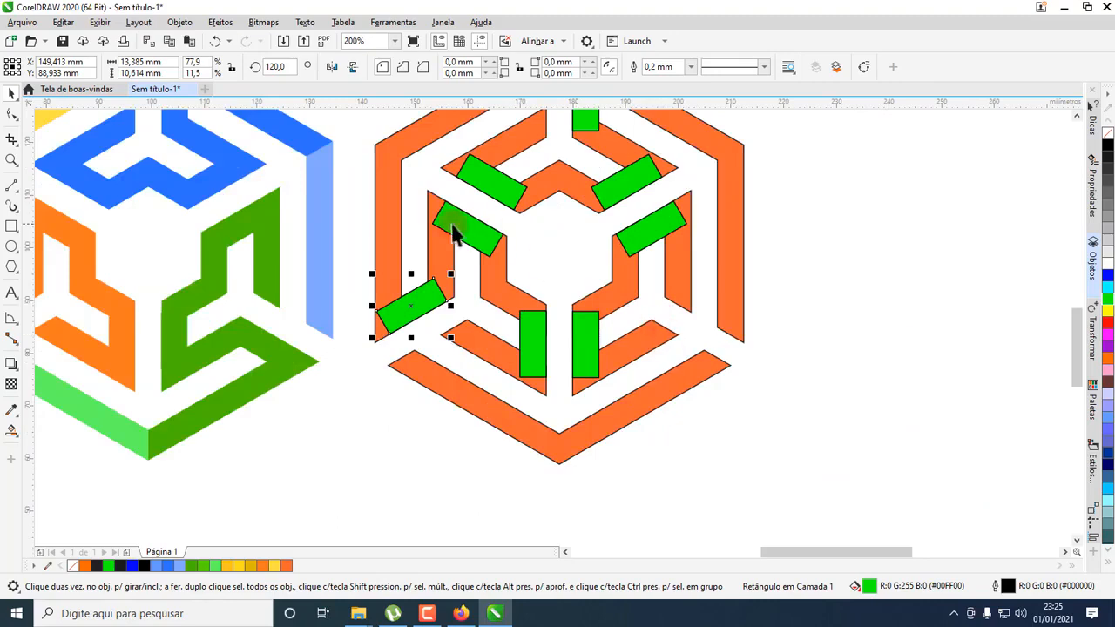
# Copy the 60° green rectangle to the lower right, bridging the middle ring's lower-right piece and the outer bottom chevron along their slanted ends
pyautogui.moveTo(454, 231); pyautogui.dragTo(659, 323)
pyautogui.scroll(2, 658, 319)
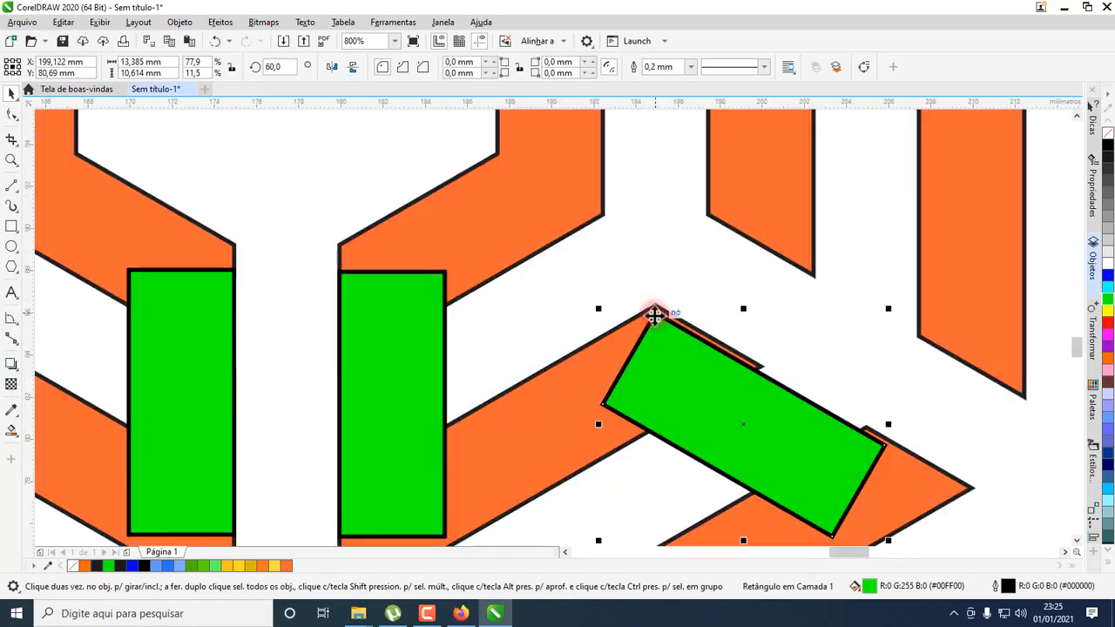
pyautogui.scroll(1, 655, 315)
pyautogui.moveTo(654, 311); pyautogui.dragTo(674, 309)
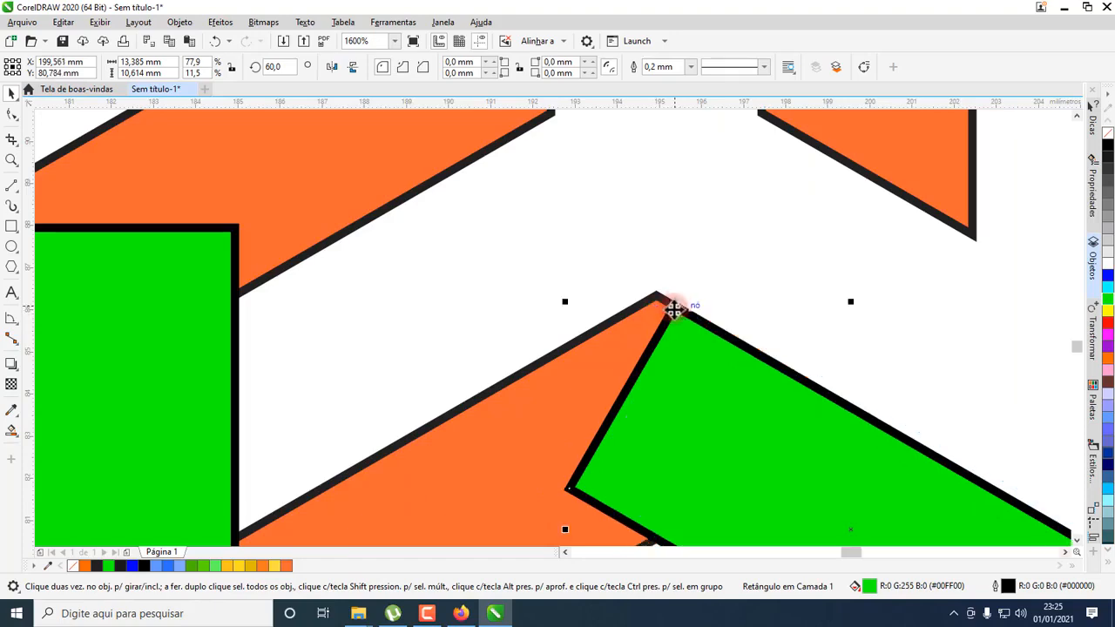
pyautogui.scroll(-3, 675, 310)
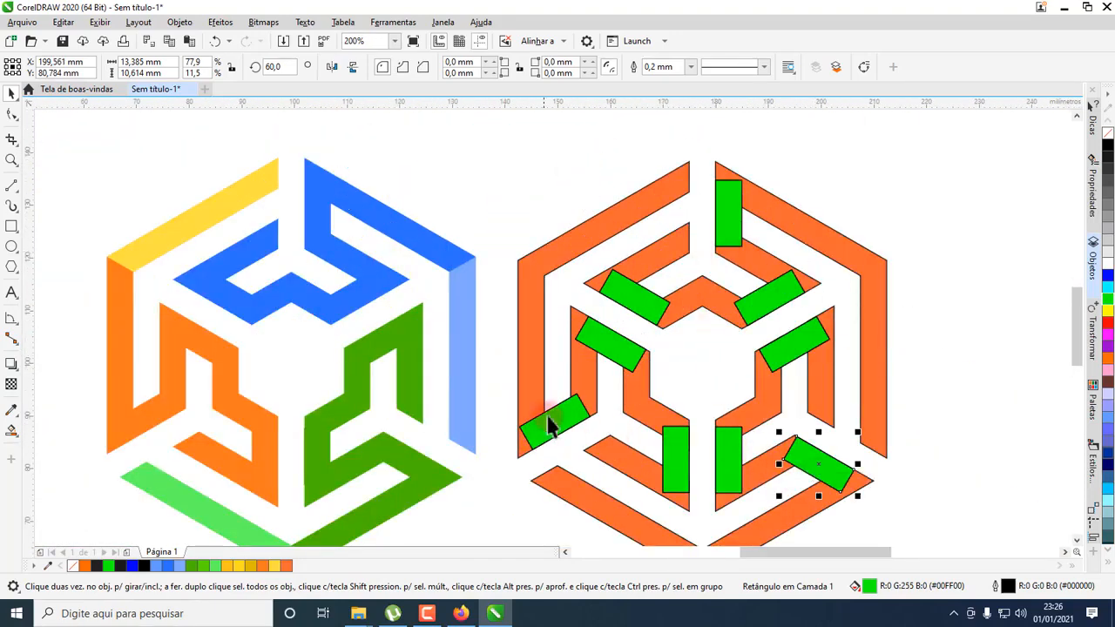
# Weld all the orange ring pieces and green rectangles into one orange shape
pyautogui.scroll(-1, 719, 313)
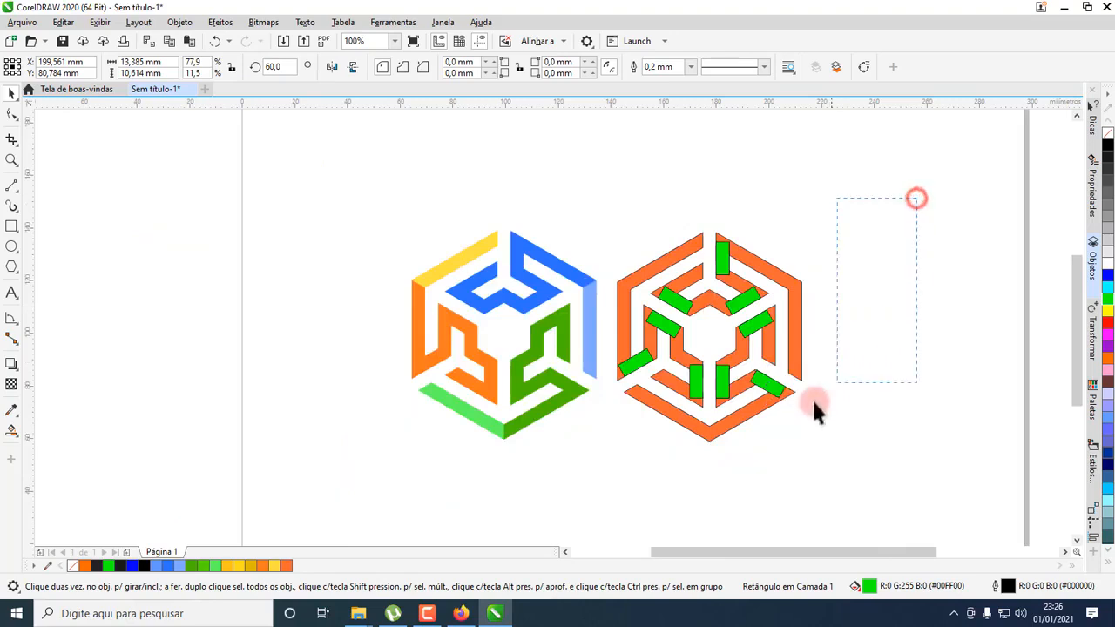
pyautogui.moveTo(611, 472); pyautogui.dragTo(608, 472)
pyautogui.click(404, 69)
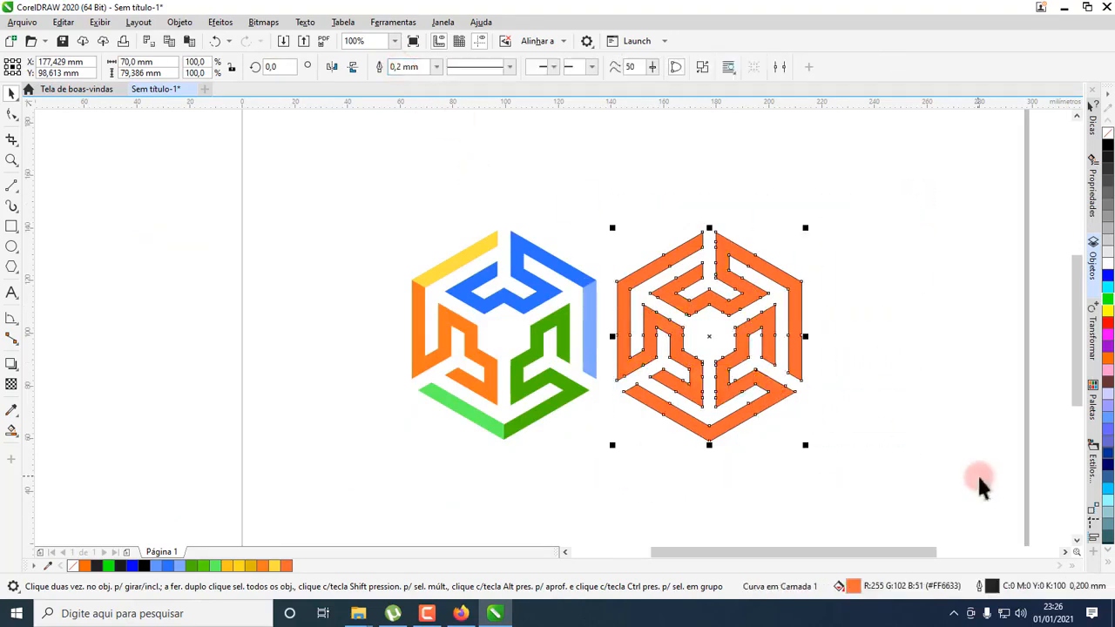
pyautogui.click(860, 397)
# Move the multicoloured reference logo farther left, away from the welded orange logo
pyautogui.click(685, 364)
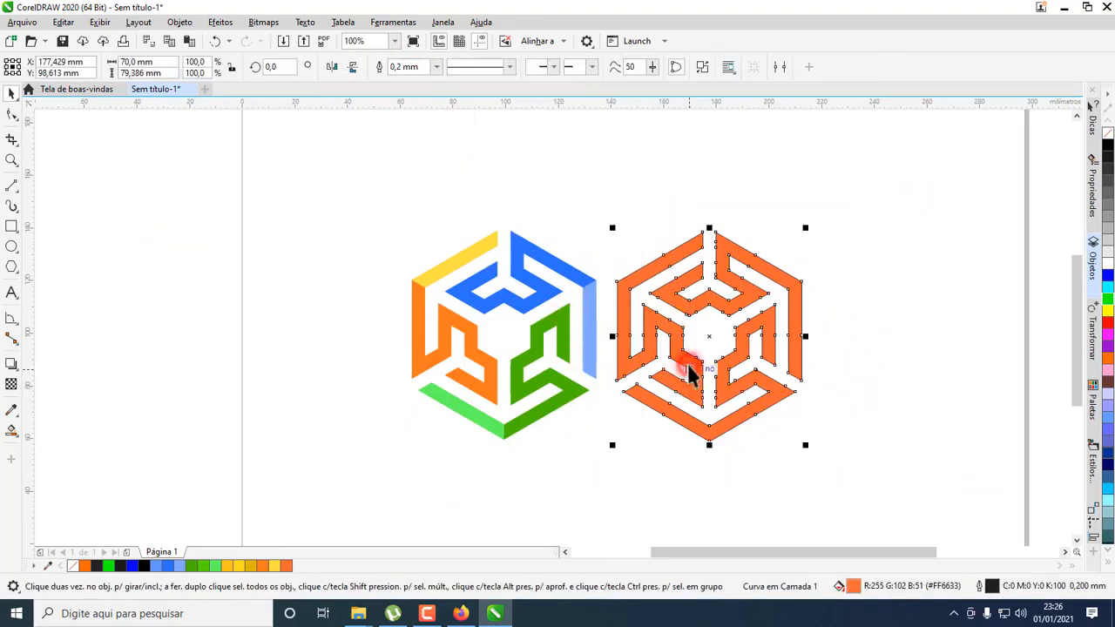
pyautogui.moveTo(809, 552); pyautogui.dragTo(818, 558)
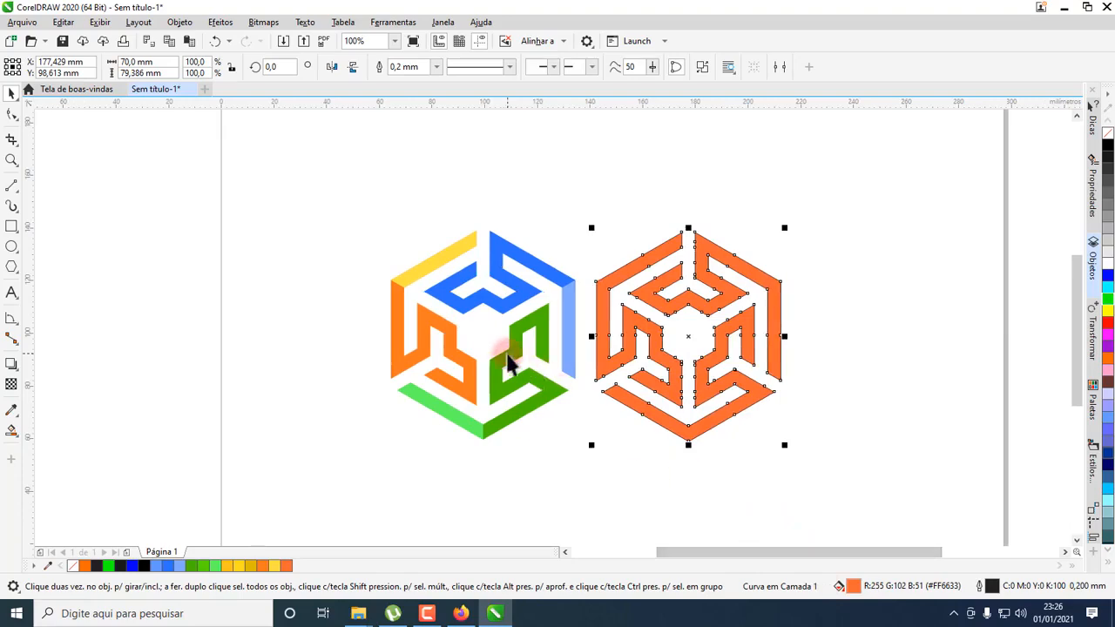
pyautogui.moveTo(505, 359); pyautogui.dragTo(471, 340)
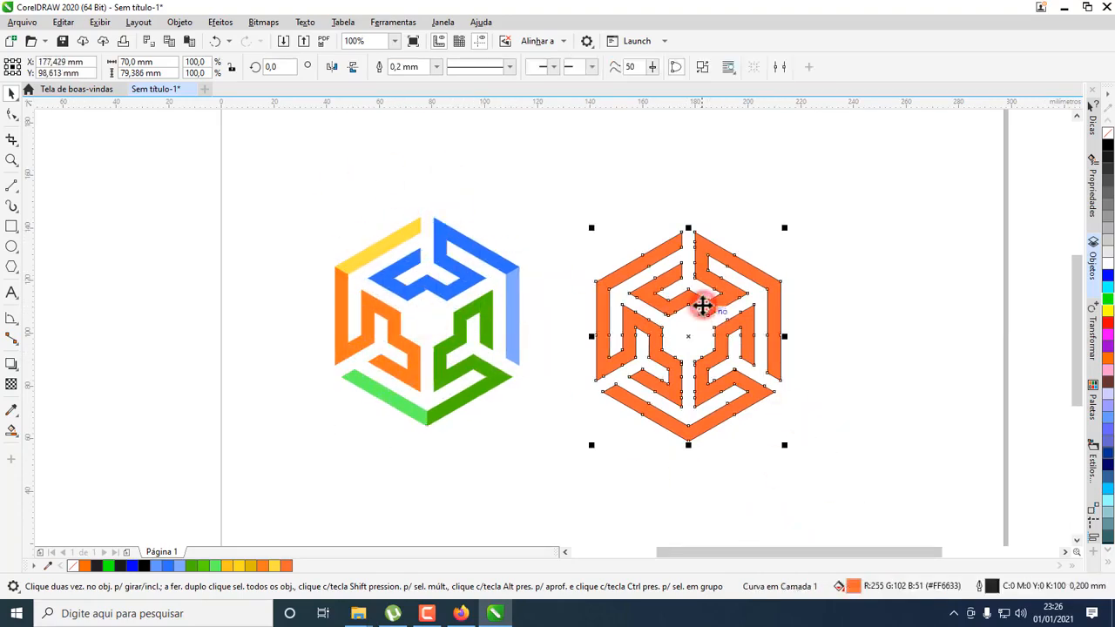
# Copy the welded logo to the page's right edge and fill the copy with black
pyautogui.moveTo(704, 305); pyautogui.dragTo(1003, 189)
pyautogui.click(1109, 144)
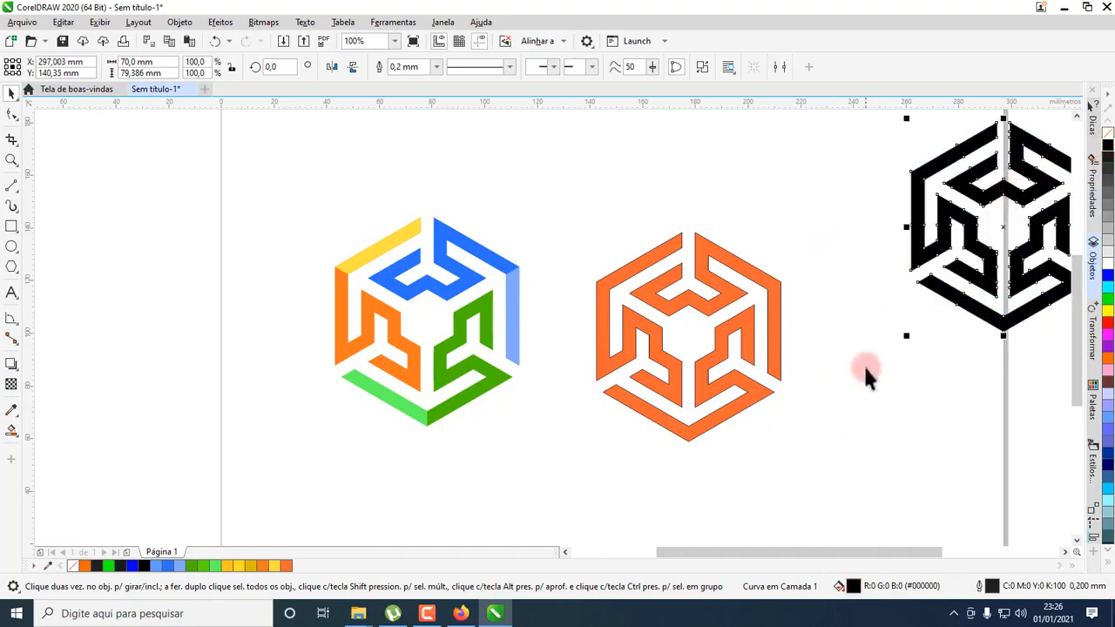
pyautogui.click(863, 388)
# Break the welded orange logo apart into separate curves
pyautogui.click(635, 340)
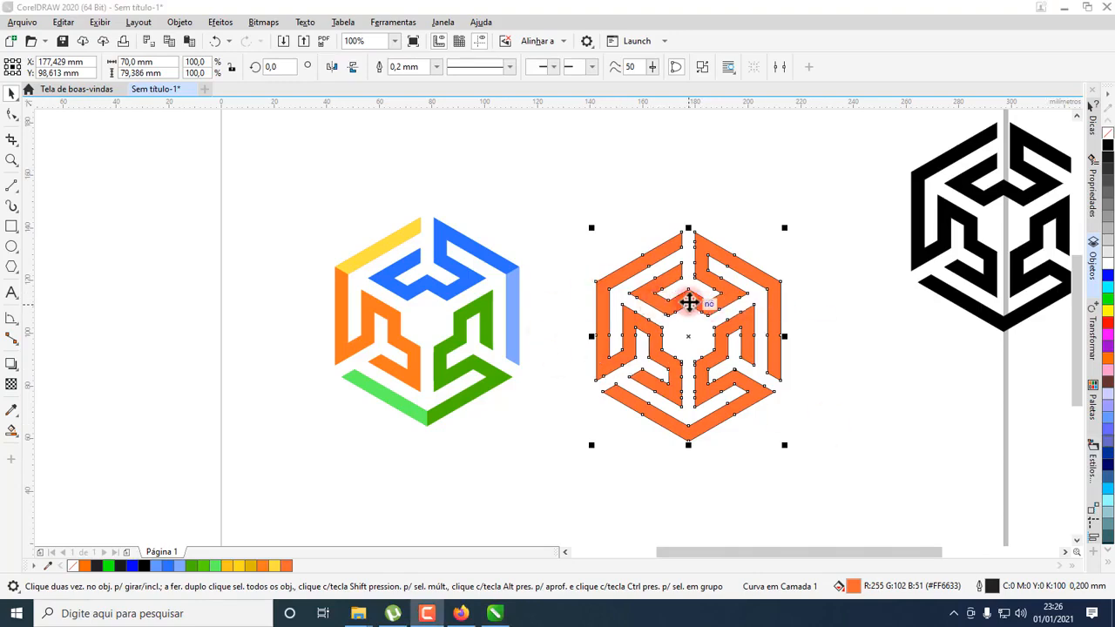
pyautogui.click(752, 190)
pyautogui.click(728, 293)
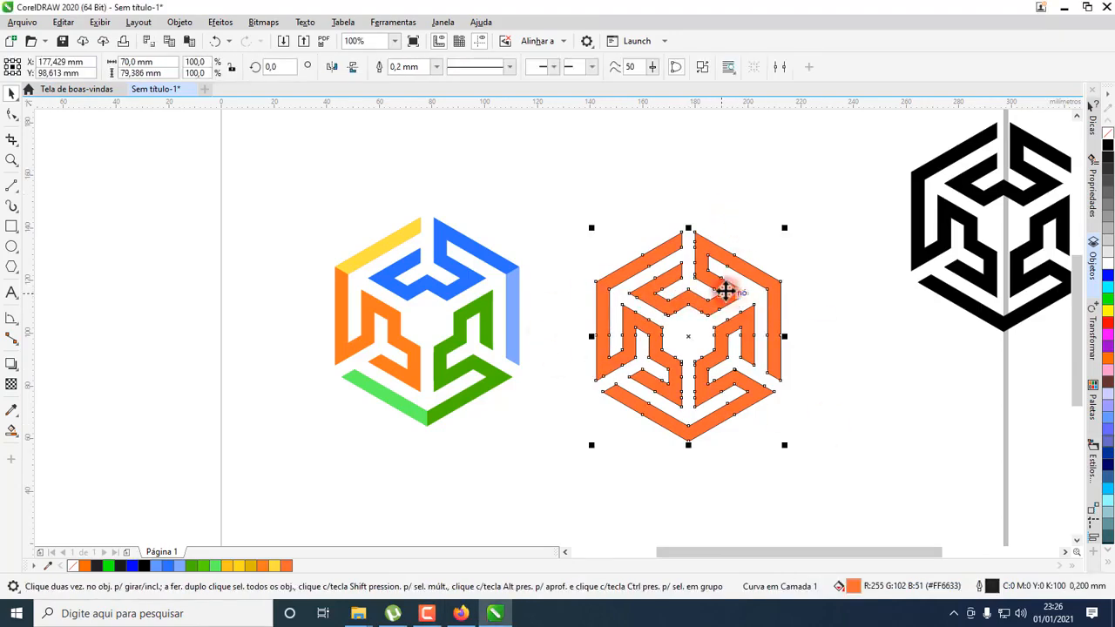
pyautogui.hotkey('ctrl', 'k')
pyautogui.click(766, 201)
# Try moving the three separated orange pieces away from one another and undo the moves
pyautogui.click(730, 294)
pyautogui.press('F10')
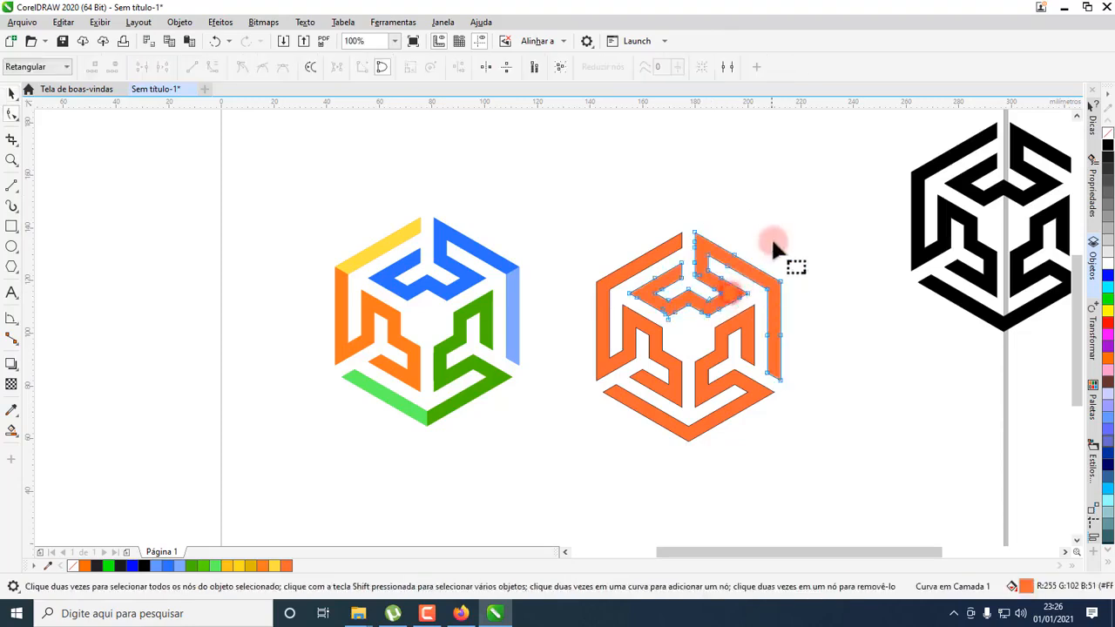
pyautogui.click(12, 96)
pyautogui.moveTo(723, 297); pyautogui.dragTo(775, 261)
pyautogui.click(722, 348)
pyautogui.moveTo(720, 355); pyautogui.dragTo(773, 395)
pyautogui.moveTo(678, 376); pyautogui.dragTo(643, 398)
pyautogui.hotkey('ctrl', 'z')
pyautogui.hotkey('ctrl', 'z')
pyautogui.hotkey('ctrl', 'z')
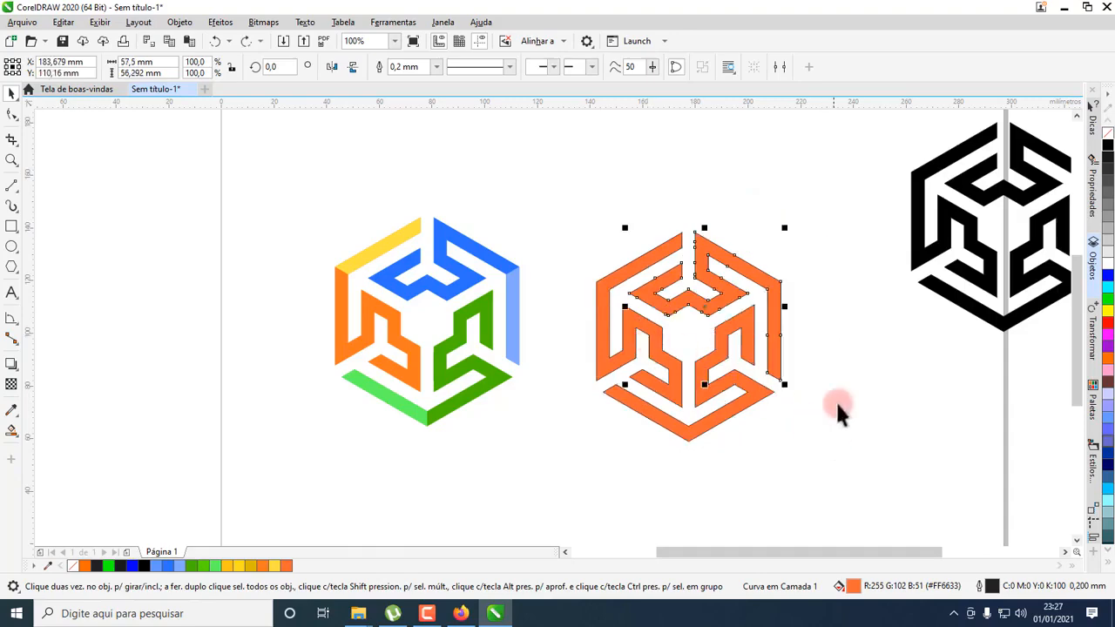
pyautogui.click(817, 346)
# Draw straight lines from inner to outer corner across the outer ring's upper-right and upper-left corners
pyautogui.click(11, 186)
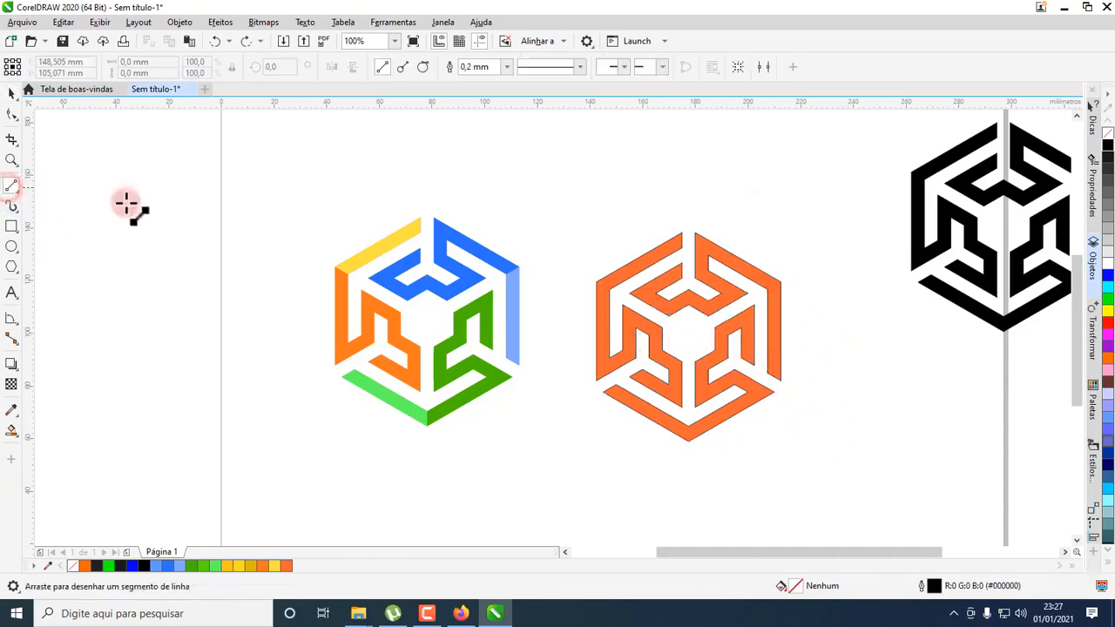
pyautogui.scroll(1, 789, 353)
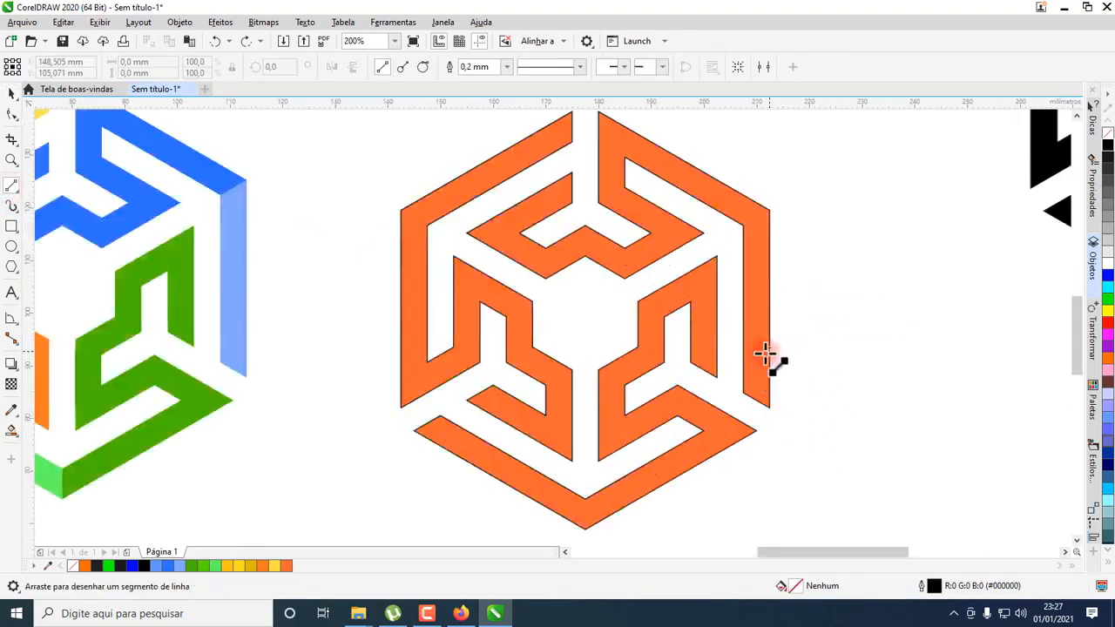
pyautogui.scroll(-1, 772, 361)
pyautogui.scroll(1, 523, 319)
pyautogui.moveTo(854, 552); pyautogui.dragTo(861, 555)
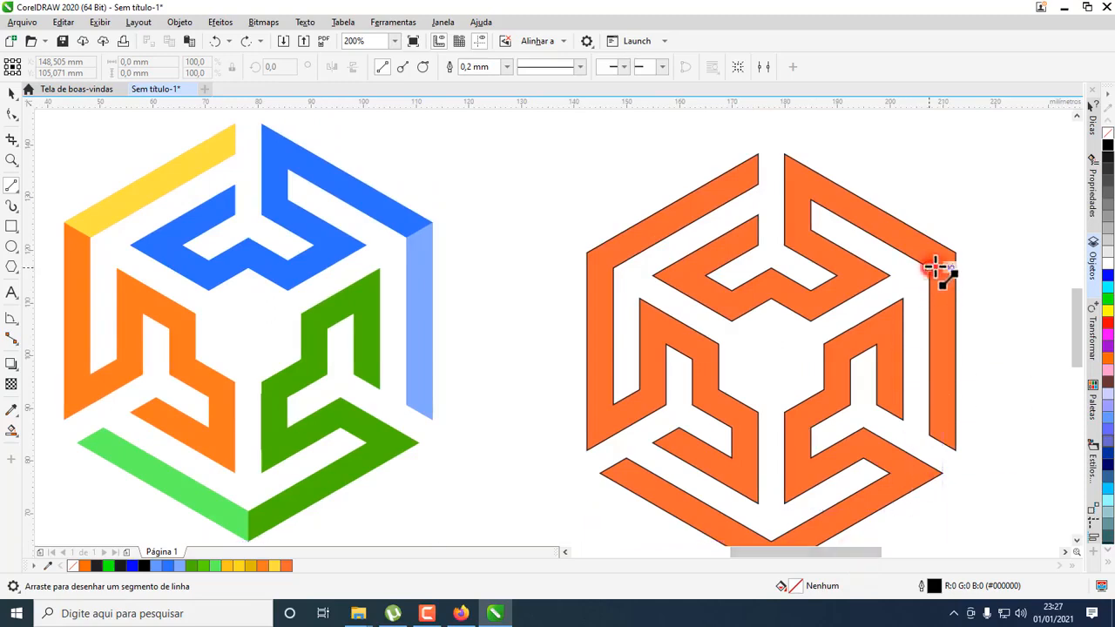
pyautogui.moveTo(936, 270); pyautogui.dragTo(960, 255)
pyautogui.scroll(1, 617, 269)
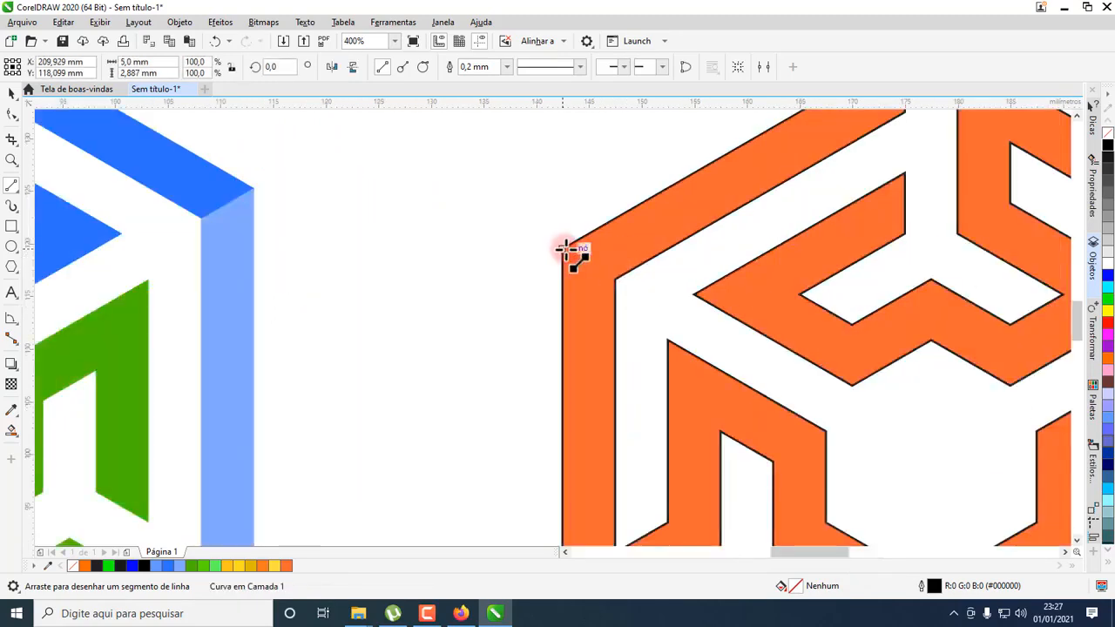
pyautogui.moveTo(563, 250); pyautogui.dragTo(610, 281)
# Draw a vertical line about 5.8 mm long between the inner and outer corners at the outer ring's bottom
pyautogui.scroll(-2, 610, 281)
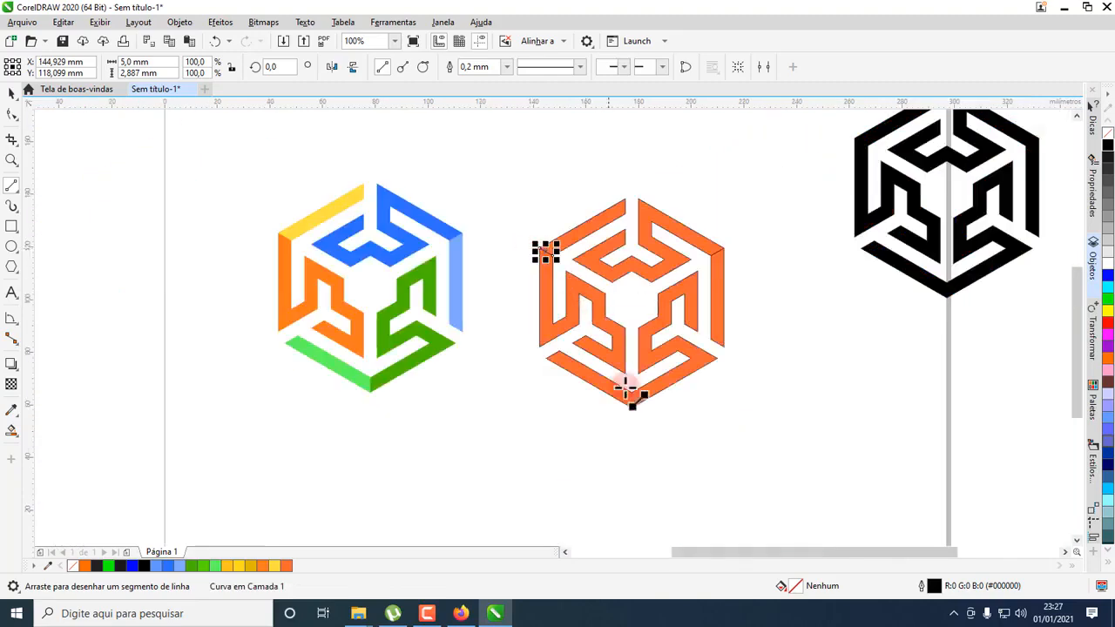
pyautogui.scroll(1, 638, 364)
pyautogui.scroll(-1, 642, 369)
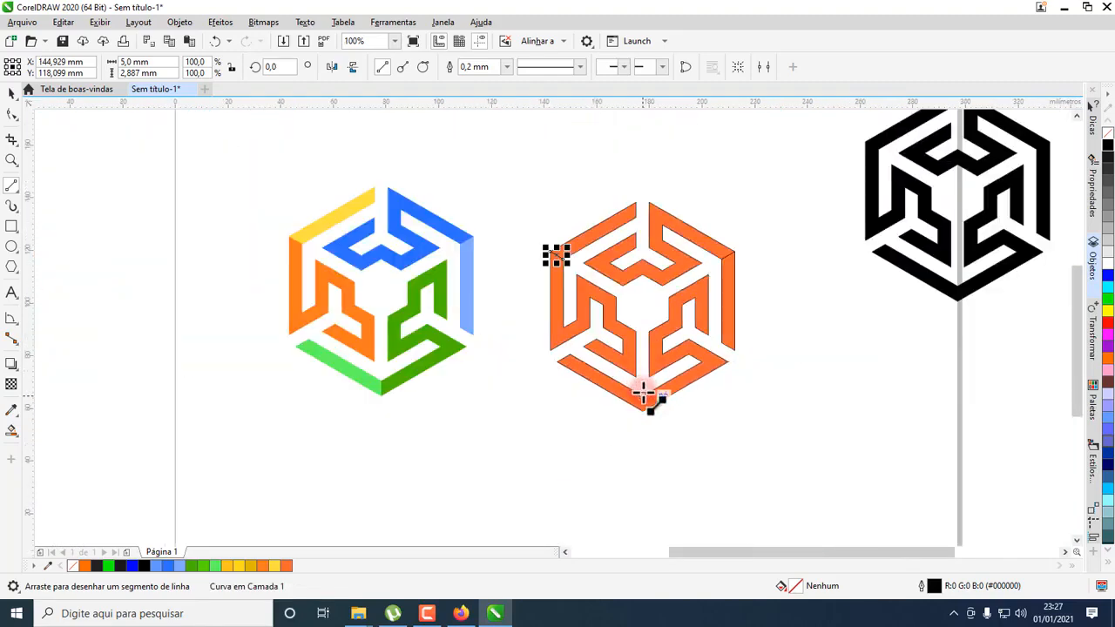
pyautogui.scroll(2, 643, 396)
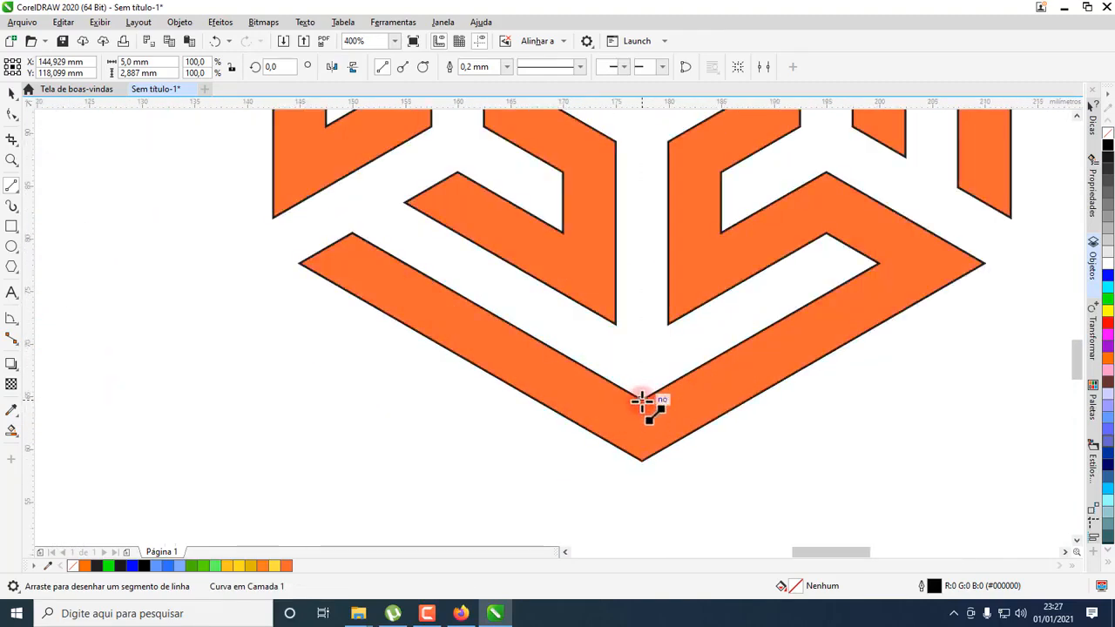
pyautogui.moveTo(642, 400); pyautogui.dragTo(642, 461)
pyautogui.scroll(-2, 662, 448)
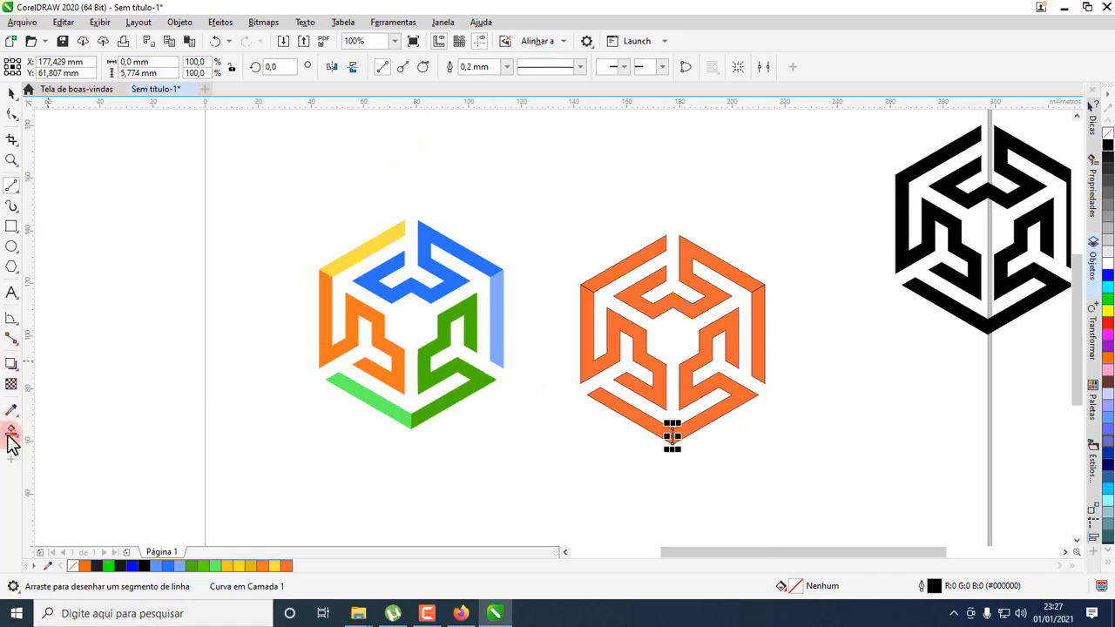
# Fill the outer ring's upper-left, right vertical and lower-left bars with black using Smart Fill
pyautogui.click(10, 433)
pyautogui.click(91, 446)
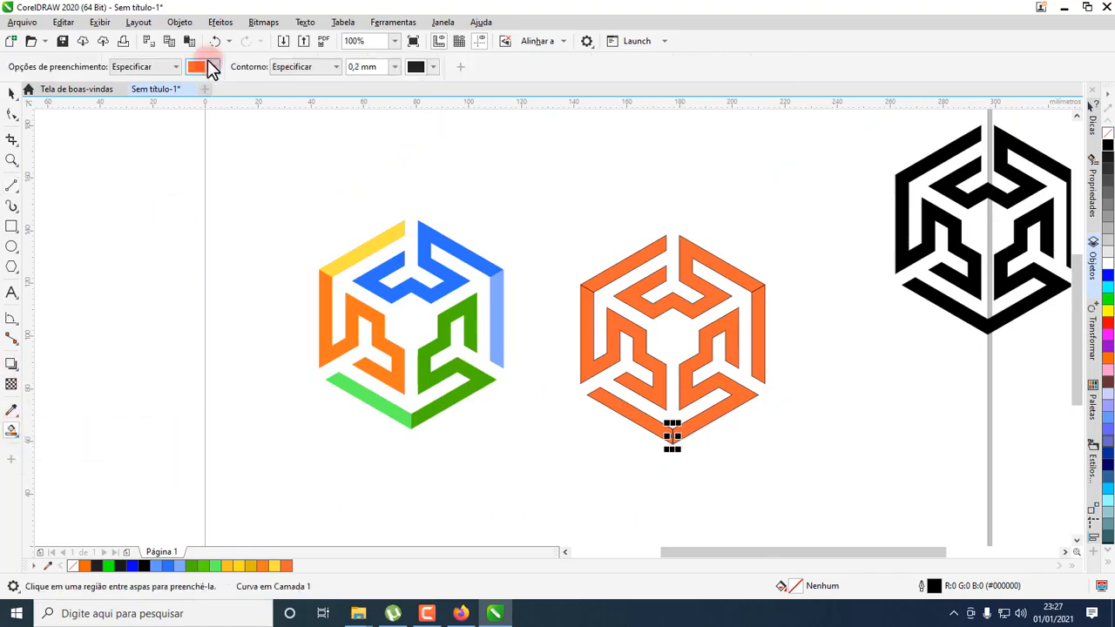
pyautogui.click(217, 67)
pyautogui.click(217, 69)
pyautogui.click(217, 69)
pyautogui.click(206, 137)
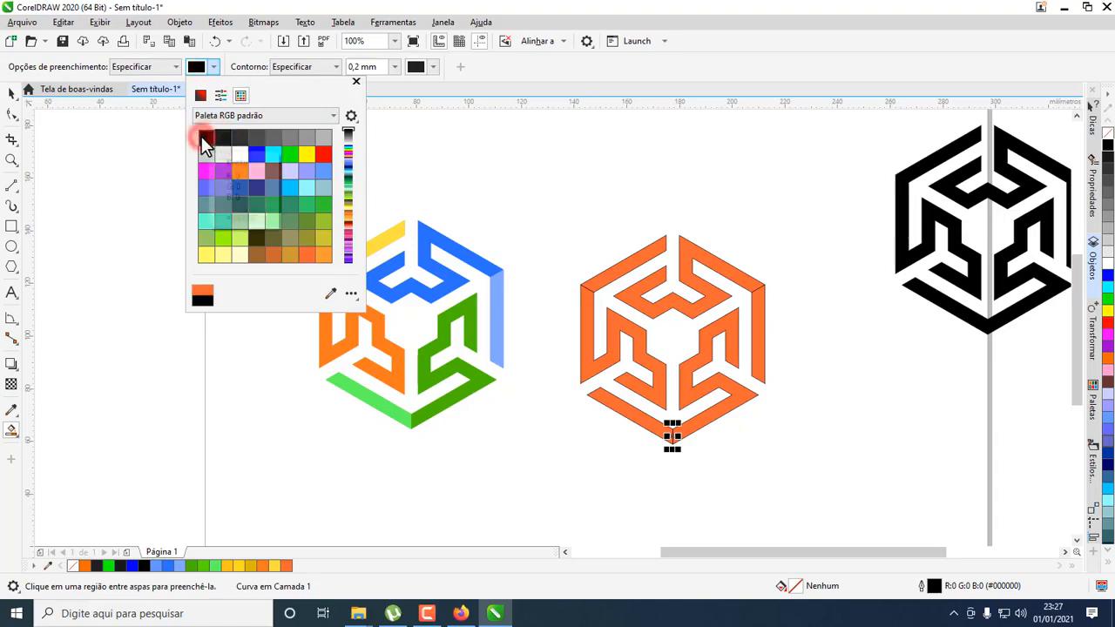
pyautogui.click(634, 272)
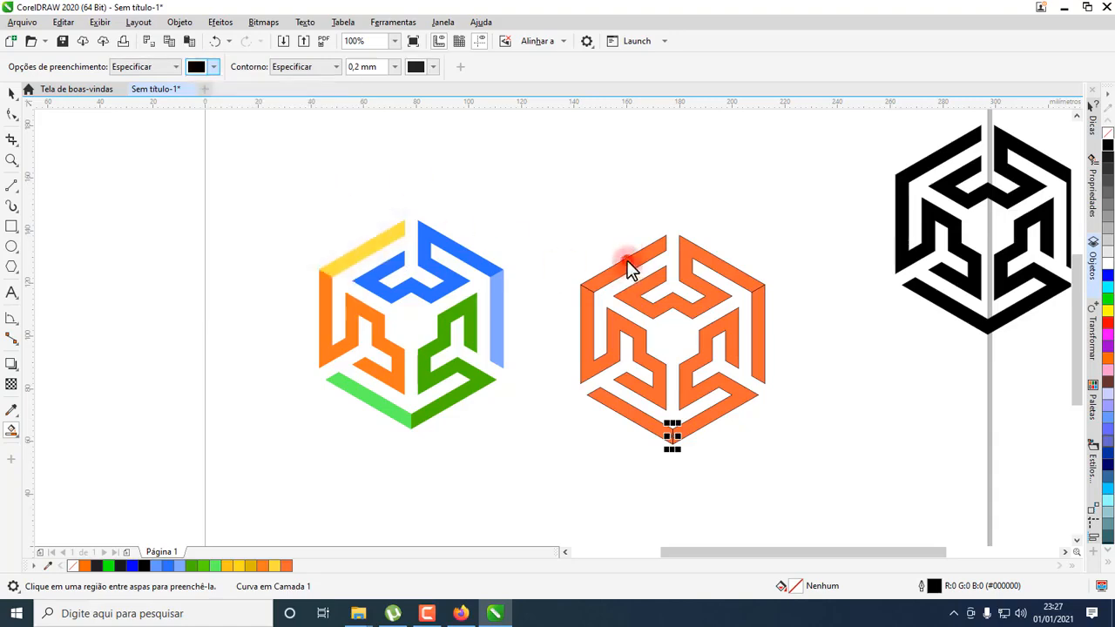
pyautogui.click(628, 266)
pyautogui.click(760, 357)
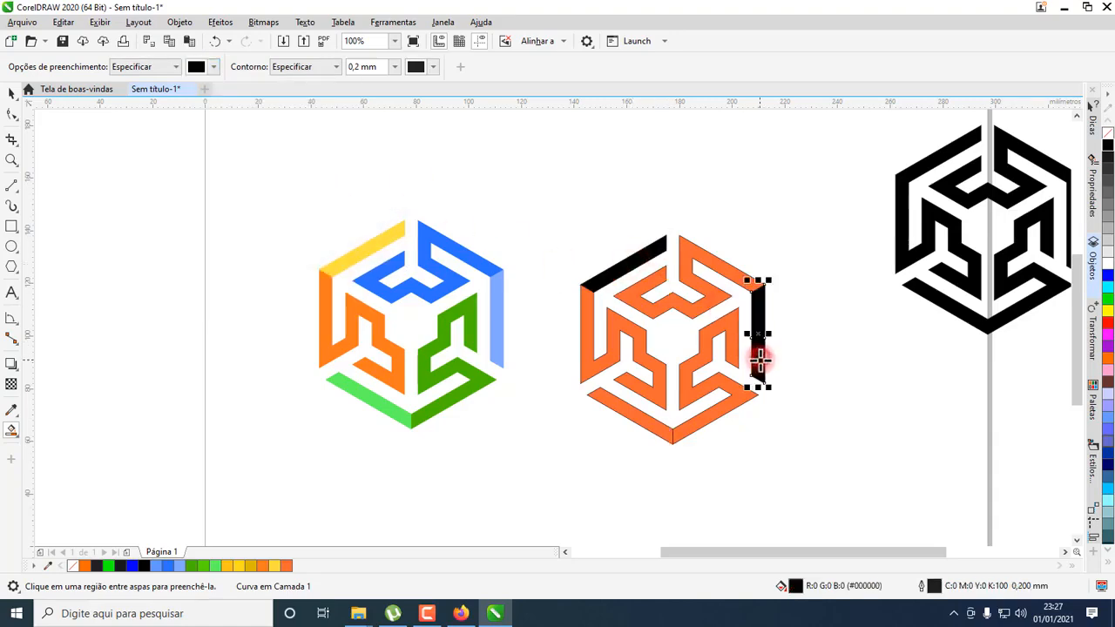
pyautogui.click(646, 426)
pyautogui.click(11, 93)
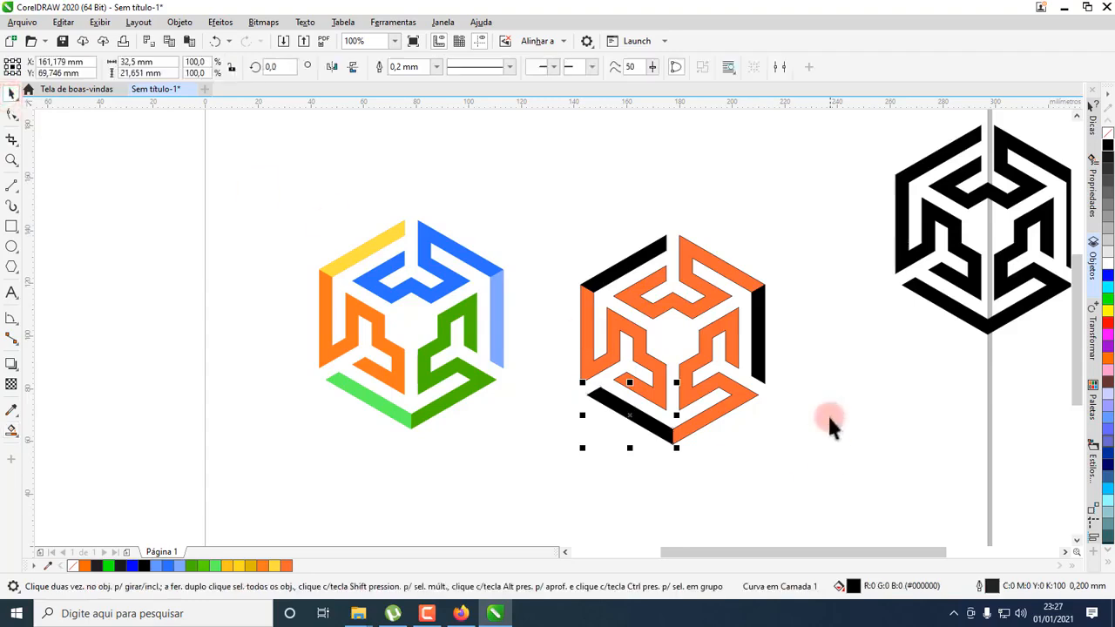
# Delete the two leftover diagonal corner lines from Camada 1 in the object list
pyautogui.click(803, 347)
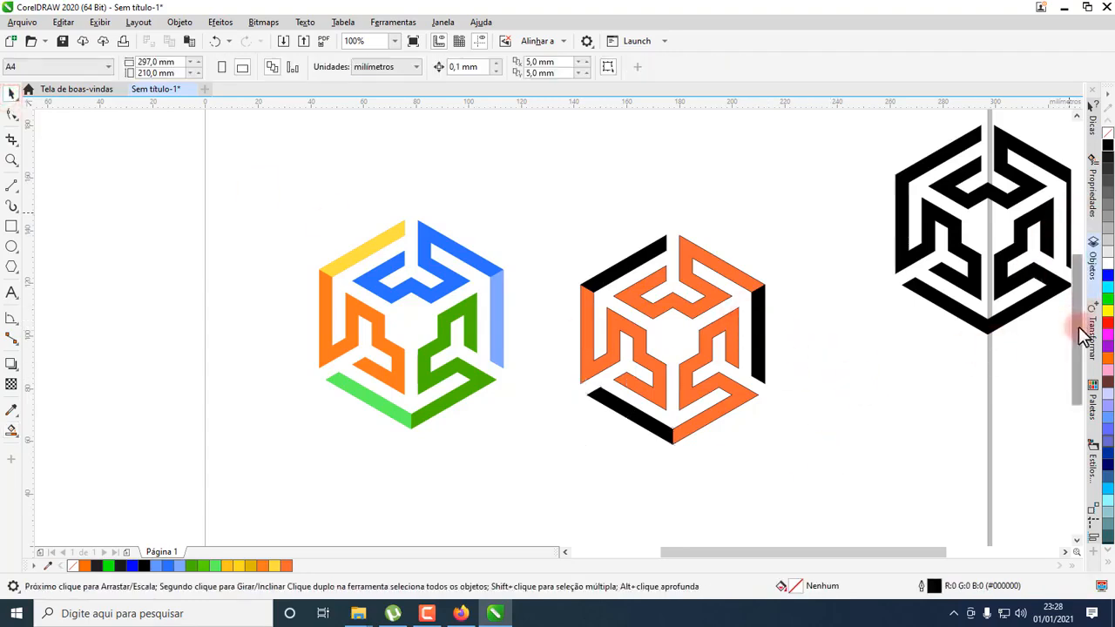
pyautogui.click(1093, 261)
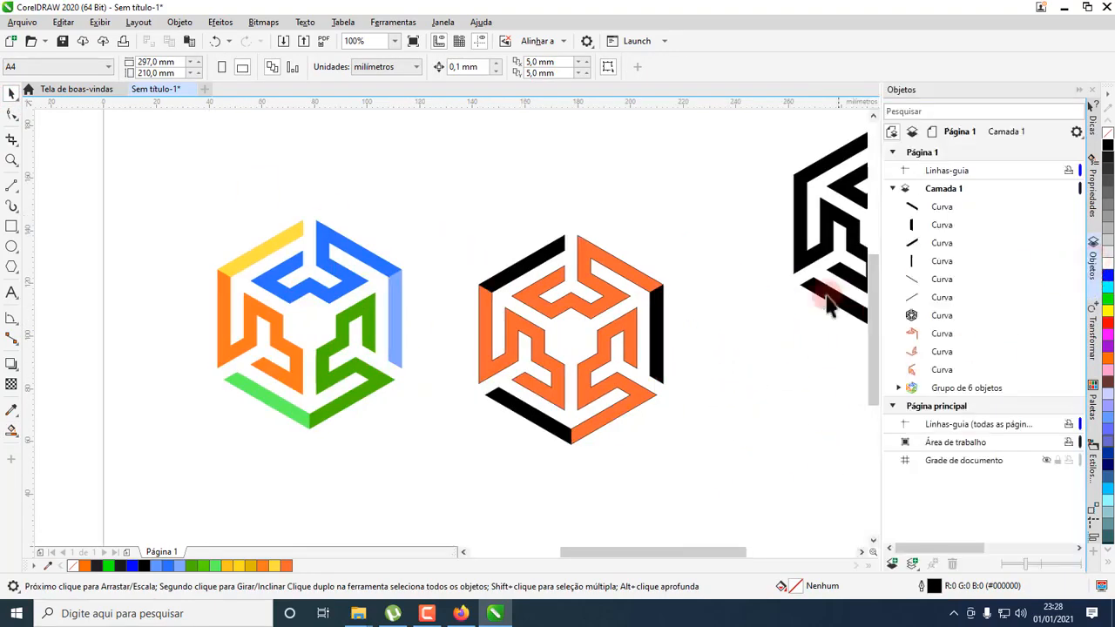
pyautogui.click(937, 280)
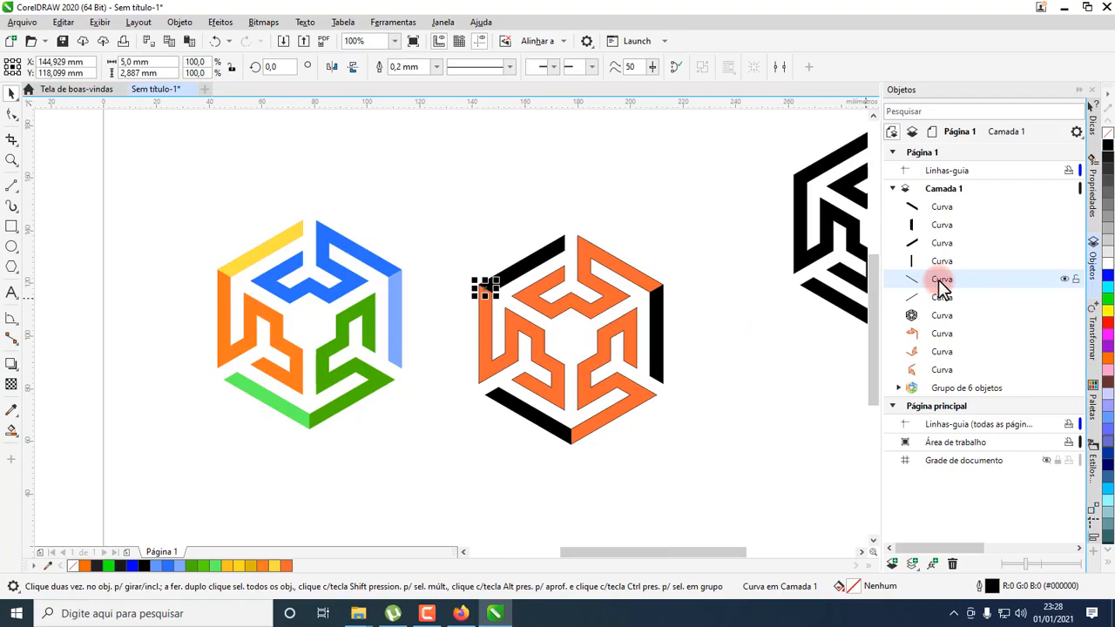
pyautogui.keyDown('shift'); pyautogui.click(943, 298); pyautogui.keyUp('shift')
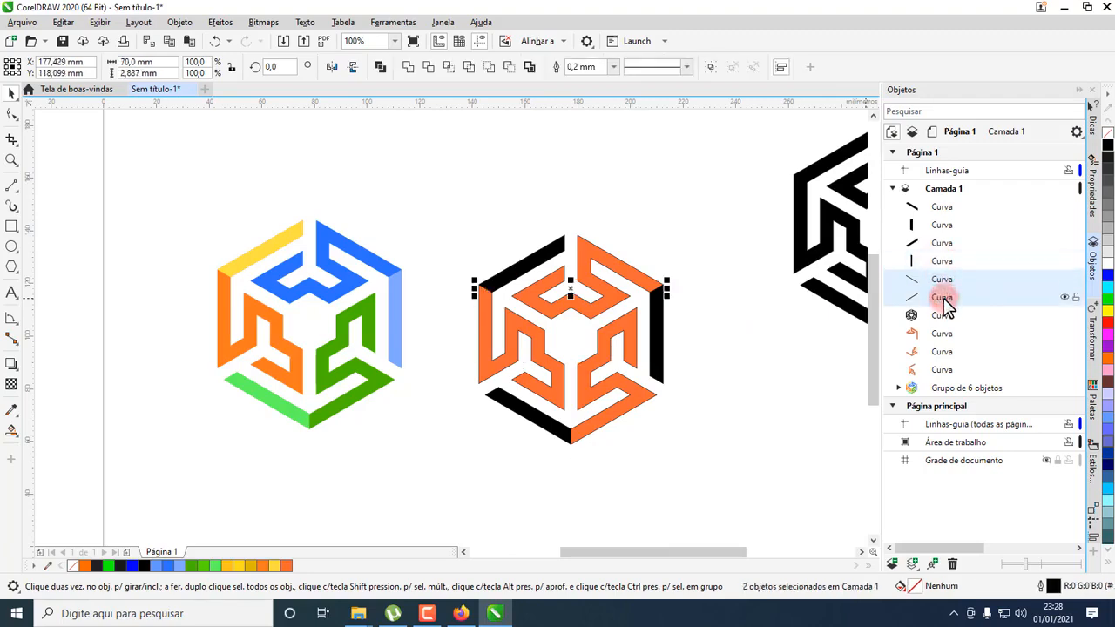
pyautogui.press('Delete')
pyautogui.click(1078, 91)
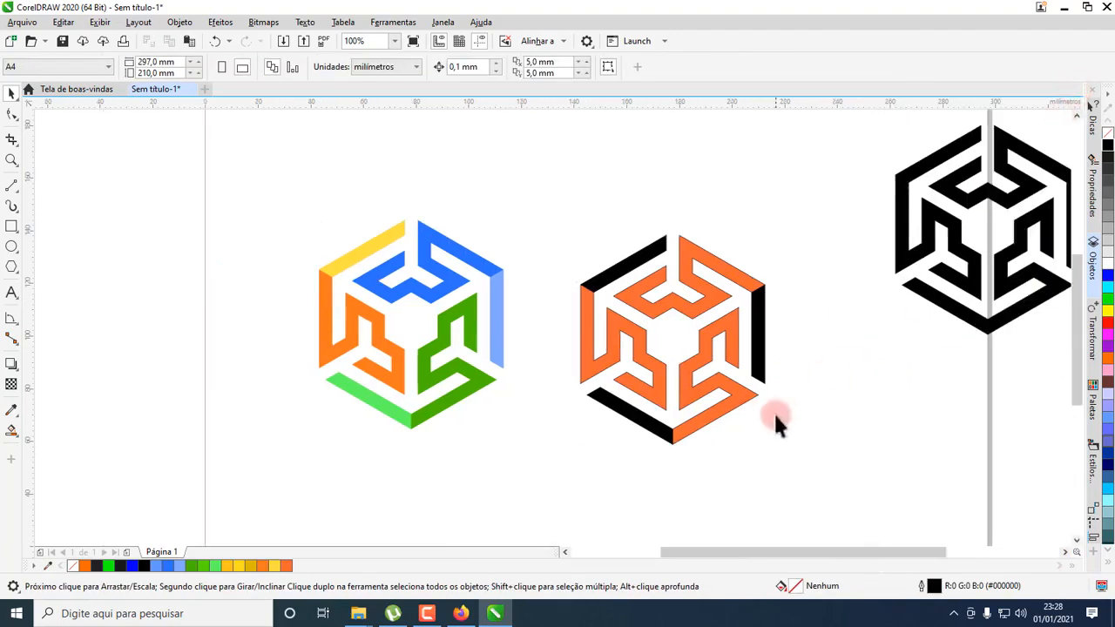
# Fill the recreated logo's upper orange piece with bright blue and the right vertical bar with light blue (#6699FF)
pyautogui.click(722, 277)
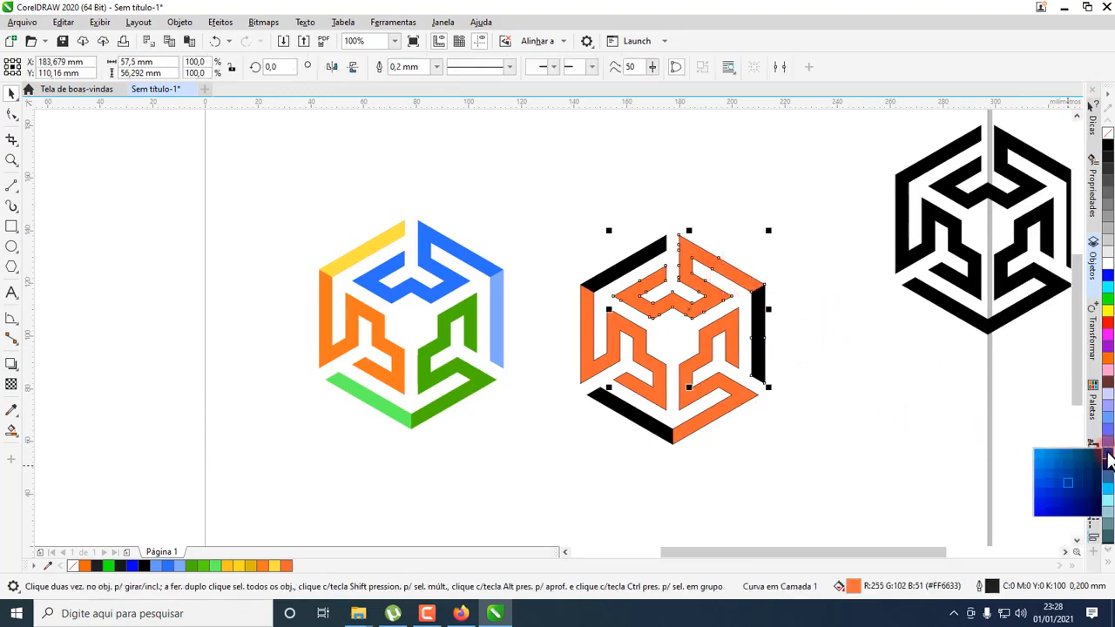
pyautogui.click(1108, 456)
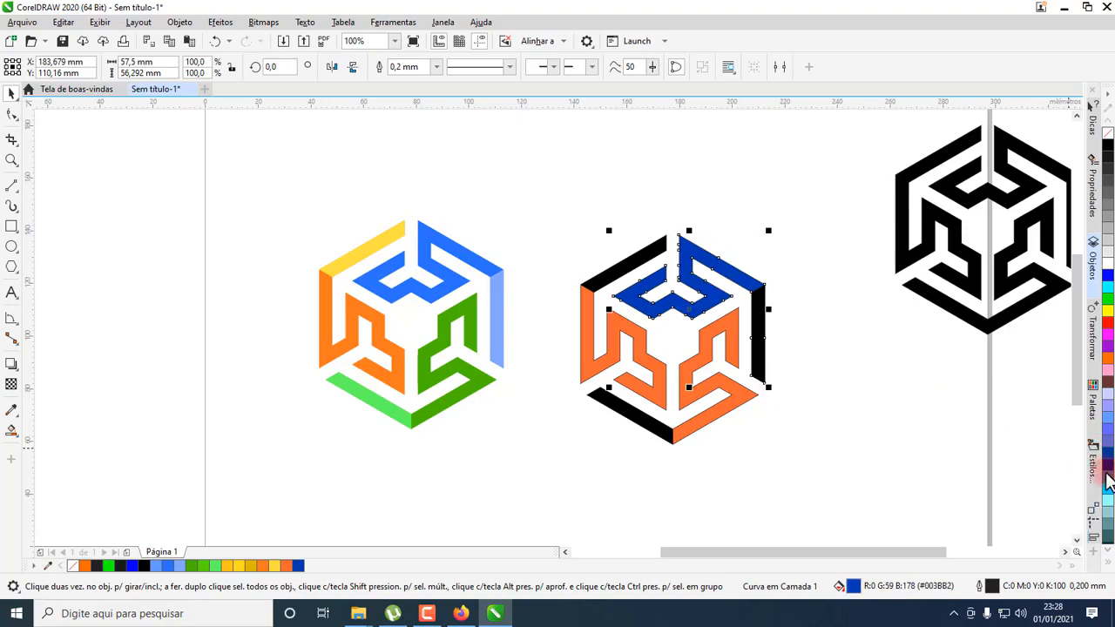
pyautogui.moveTo(1108, 485); pyautogui.dragTo(1089, 465)
pyautogui.click(842, 352)
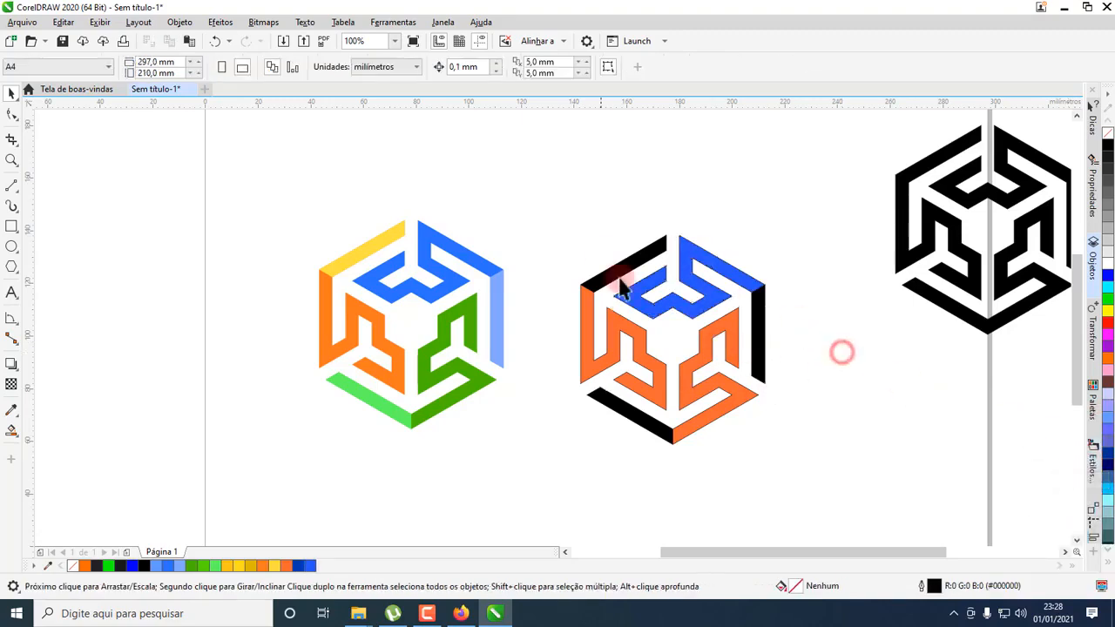
pyautogui.click(760, 338)
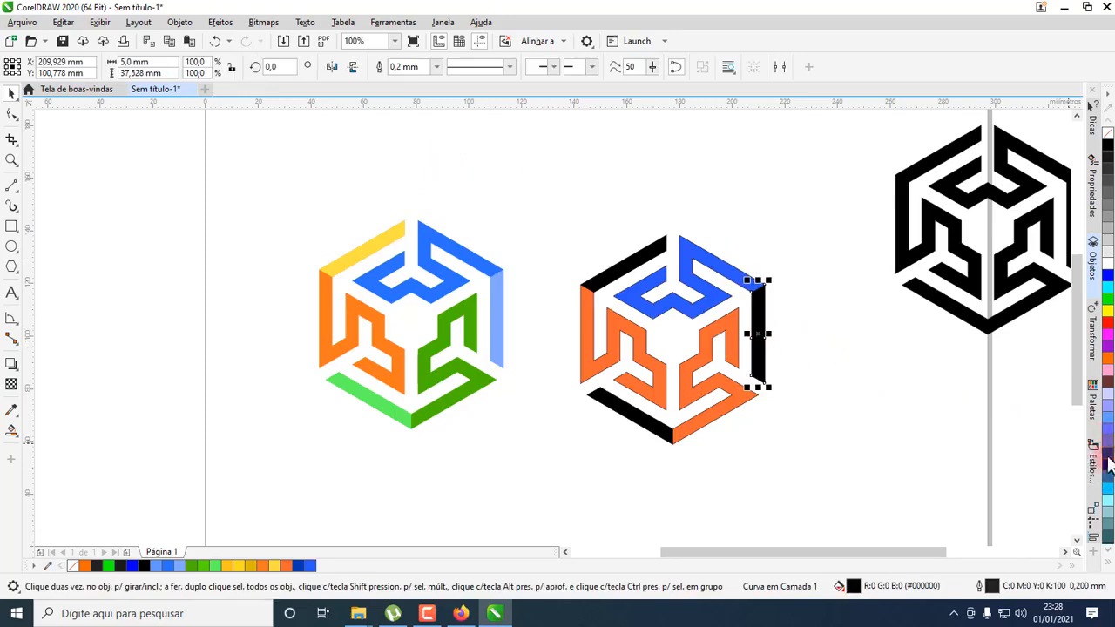
pyautogui.moveTo(1108, 421); pyautogui.dragTo(1067, 447)
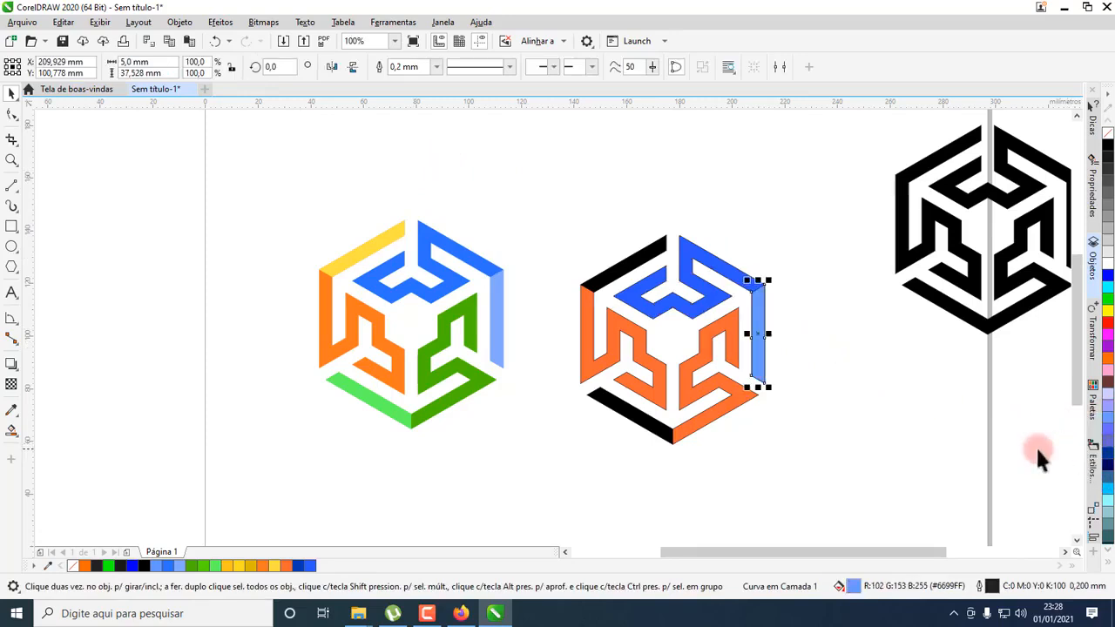
pyautogui.click(812, 324)
# Fill the lower-right orange piece with dark green and the lower-left black bar with light green (#61FF61)
pyautogui.click(737, 404)
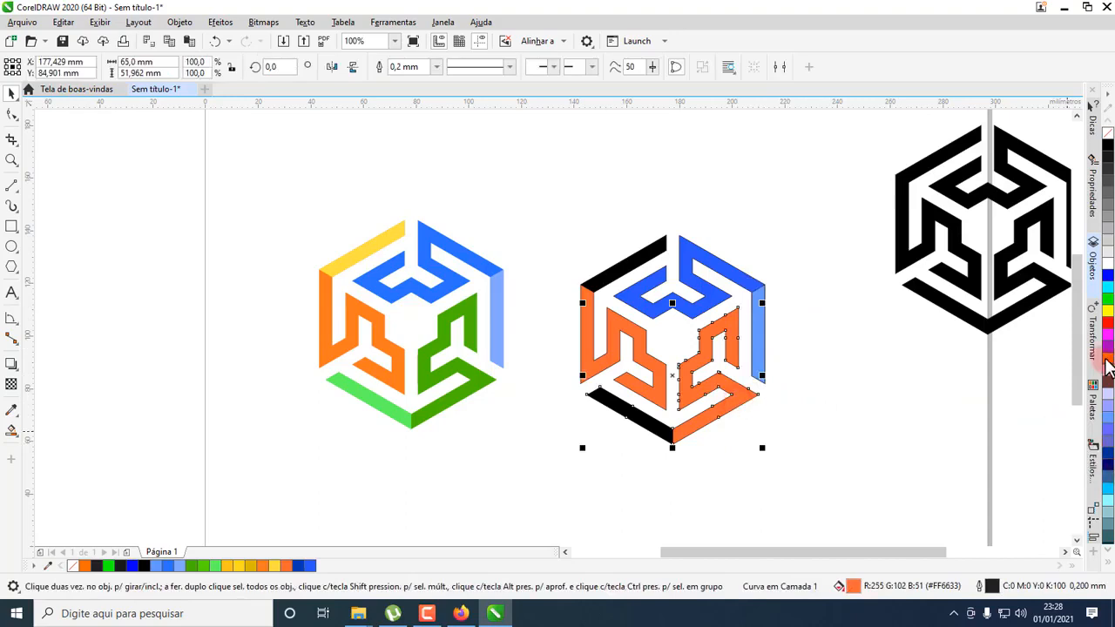
pyautogui.moveTo(1105, 297); pyautogui.dragTo(1100, 321)
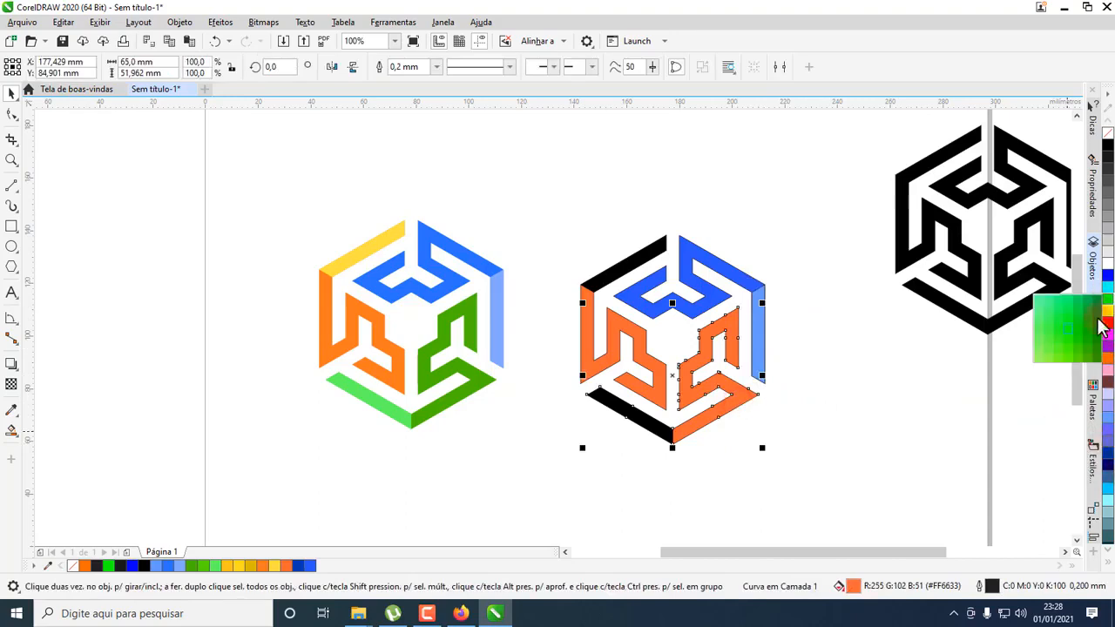
pyautogui.click(1096, 357)
pyautogui.click(750, 463)
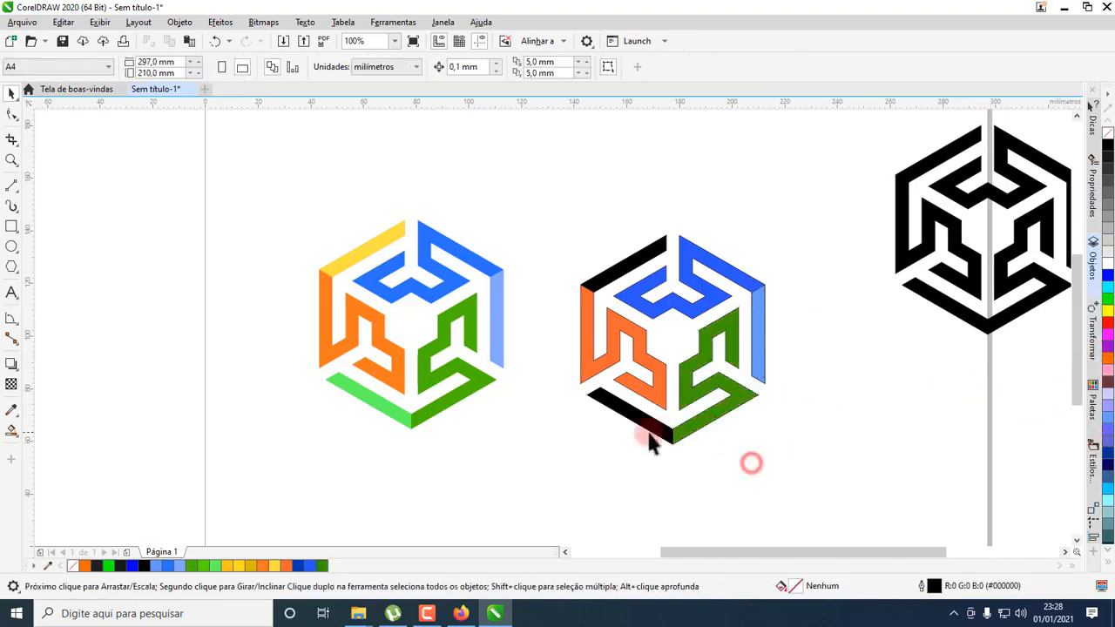
pyautogui.click(638, 419)
pyautogui.click(1109, 297)
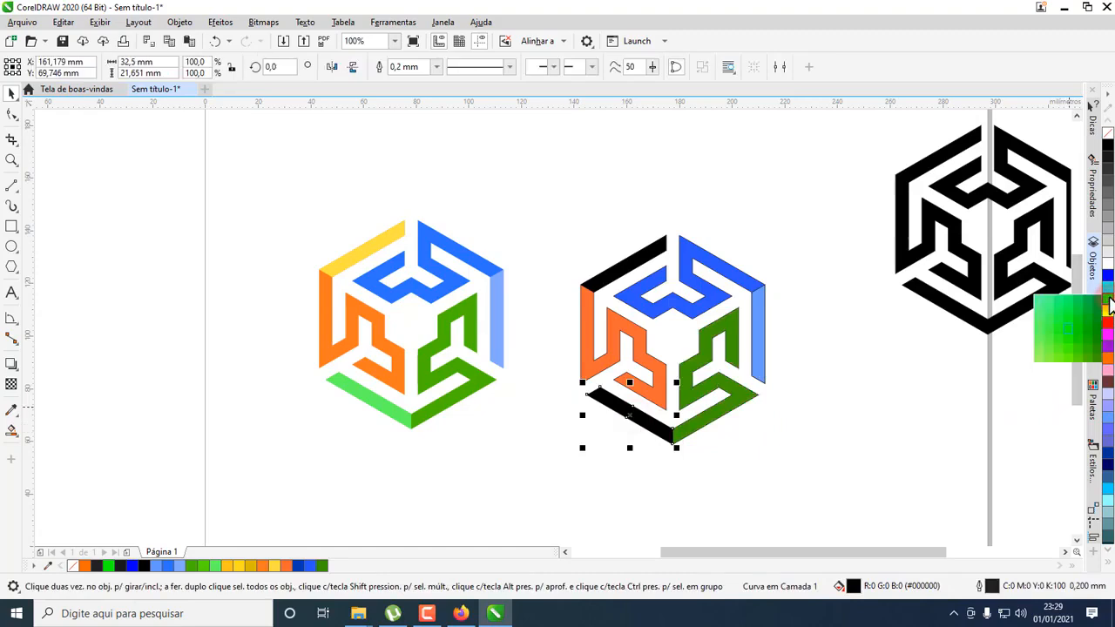
pyautogui.click(1045, 332)
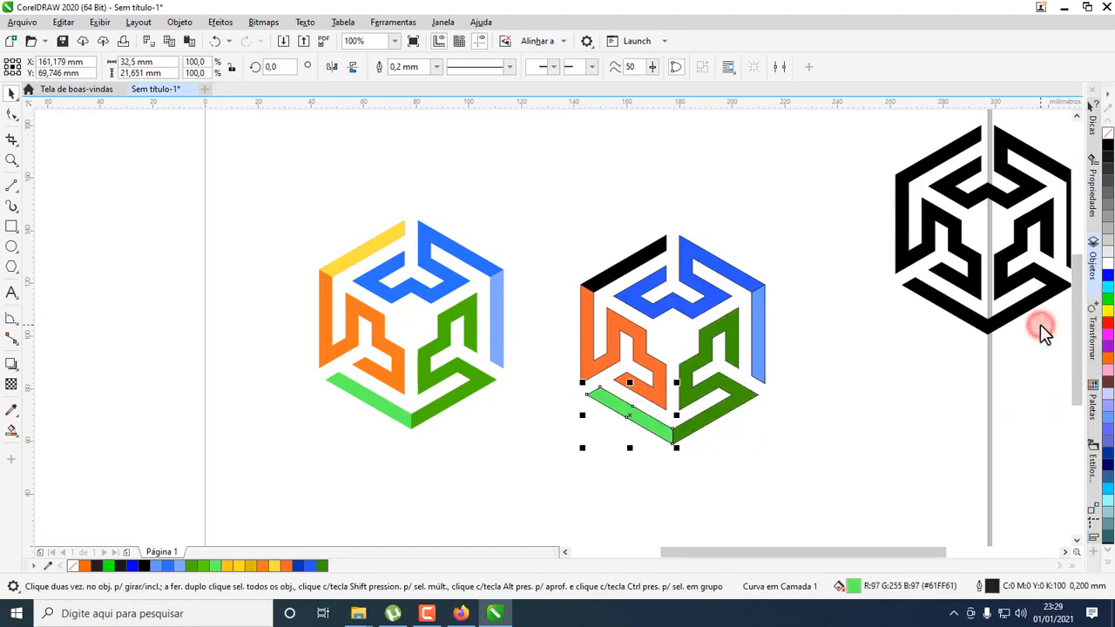
pyautogui.click(786, 465)
# Fill the recreated logo's left piece with pure orange and the upper-left black bar with light orange
pyautogui.click(607, 359)
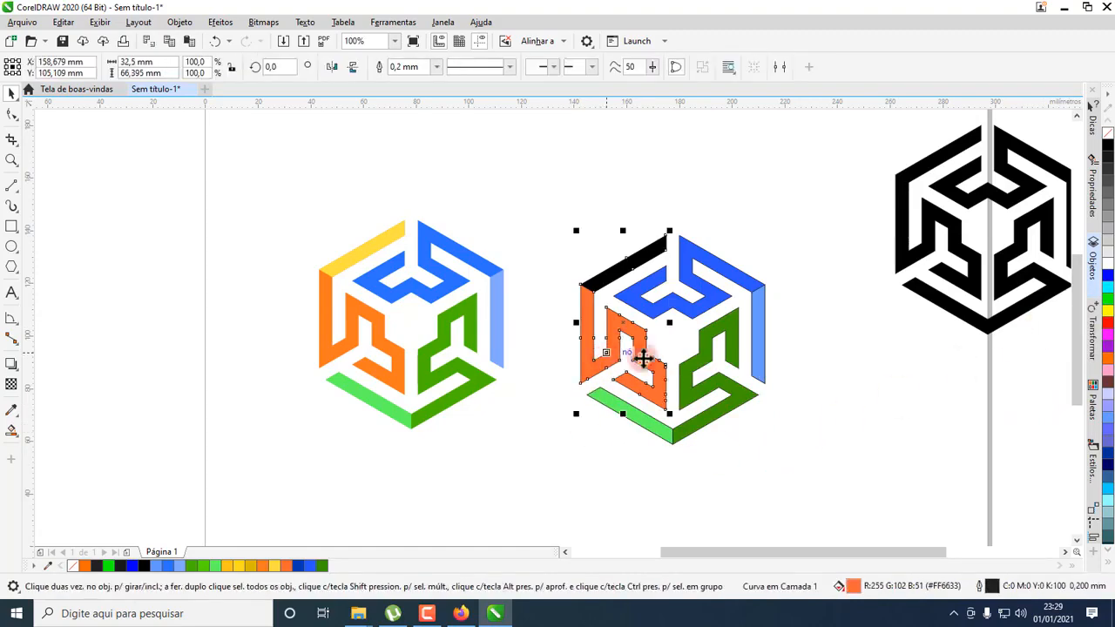
pyautogui.click(1108, 358)
pyautogui.click(741, 394)
pyautogui.click(635, 258)
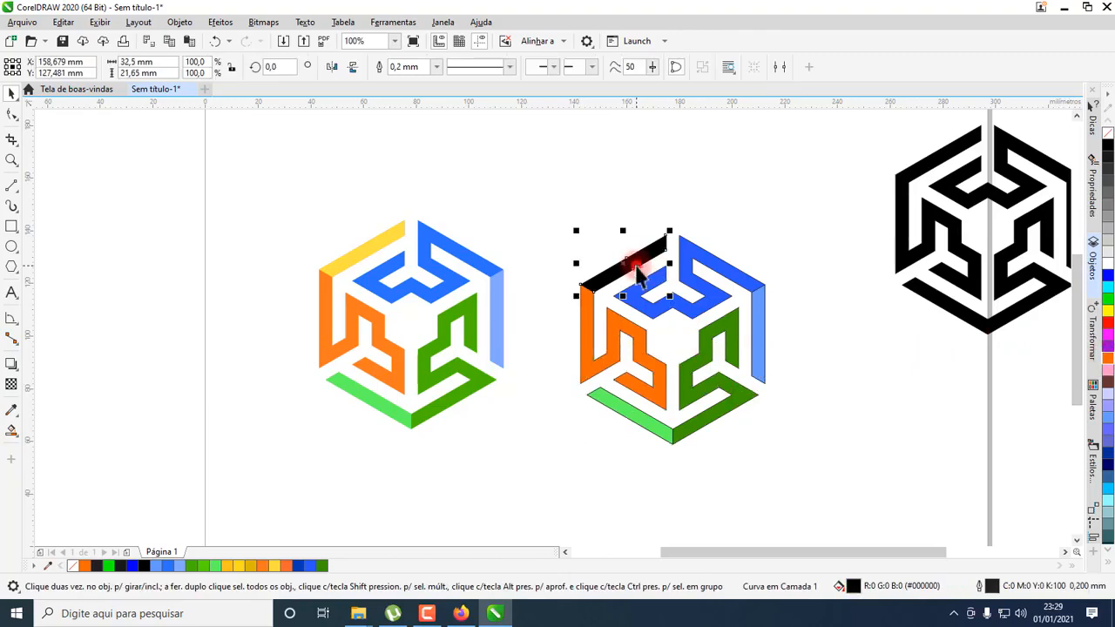
pyautogui.click(1109, 366)
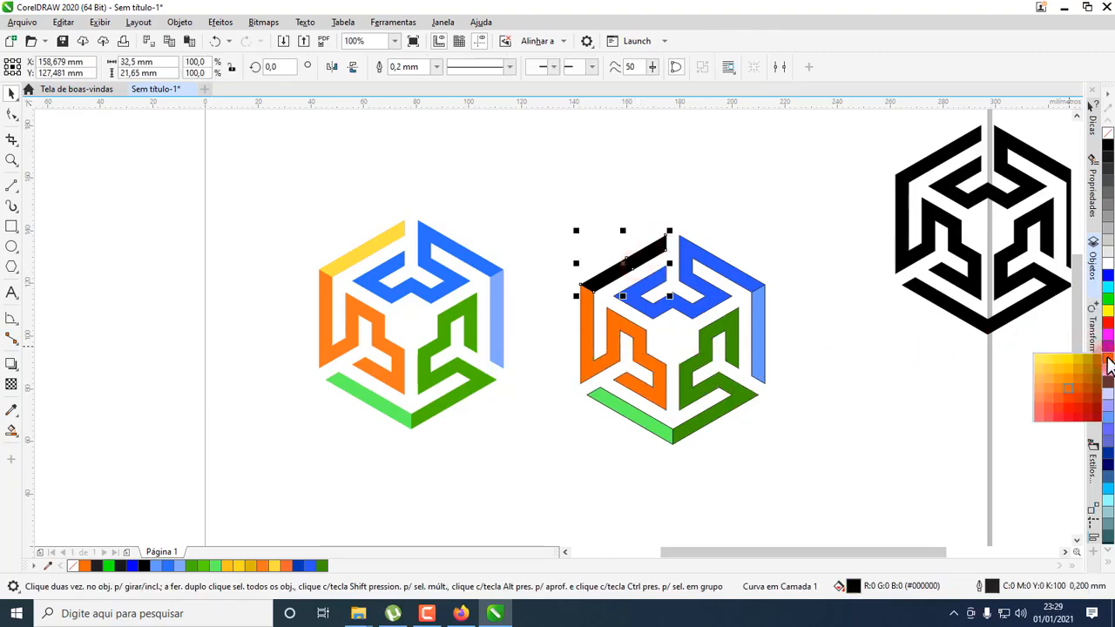
pyautogui.click(1055, 378)
pyautogui.click(827, 469)
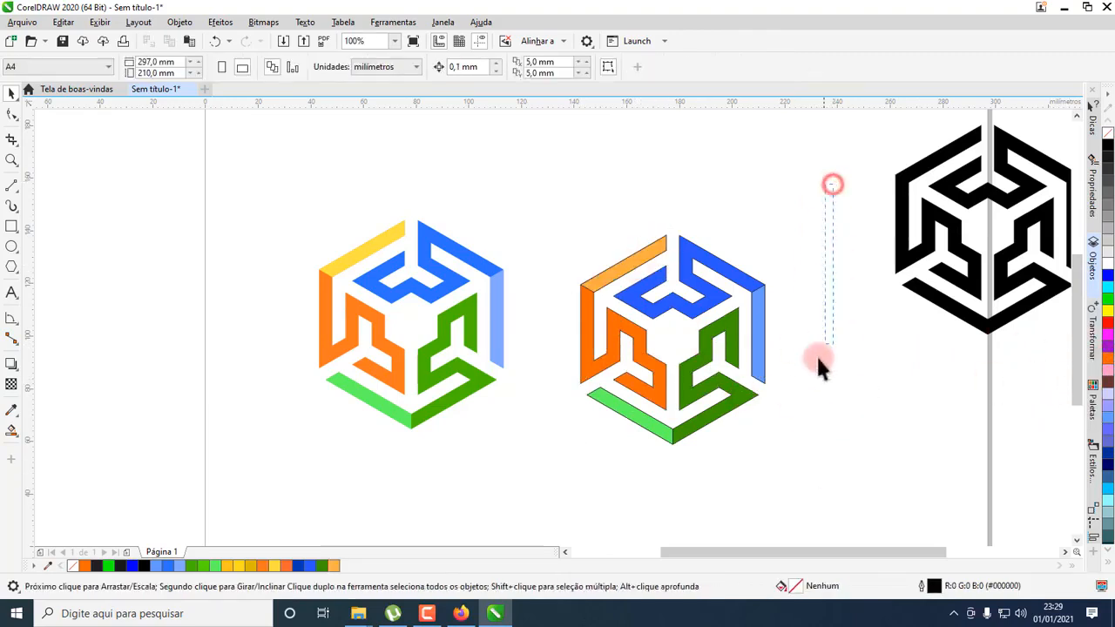
# Remove the outlines from all parts of the recreated coloured logo and group them
pyautogui.moveTo(558, 488); pyautogui.dragTo(560, 490)
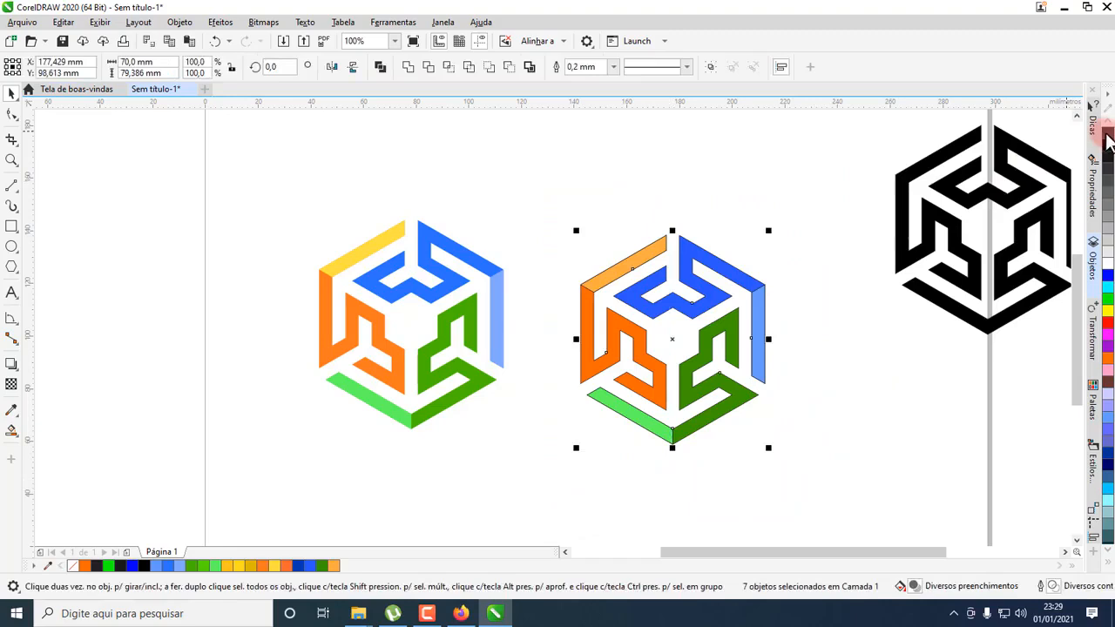
pyautogui.rightClick(1108, 135)
pyautogui.click(822, 384)
pyautogui.moveTo(550, 485); pyautogui.dragTo(550, 488)
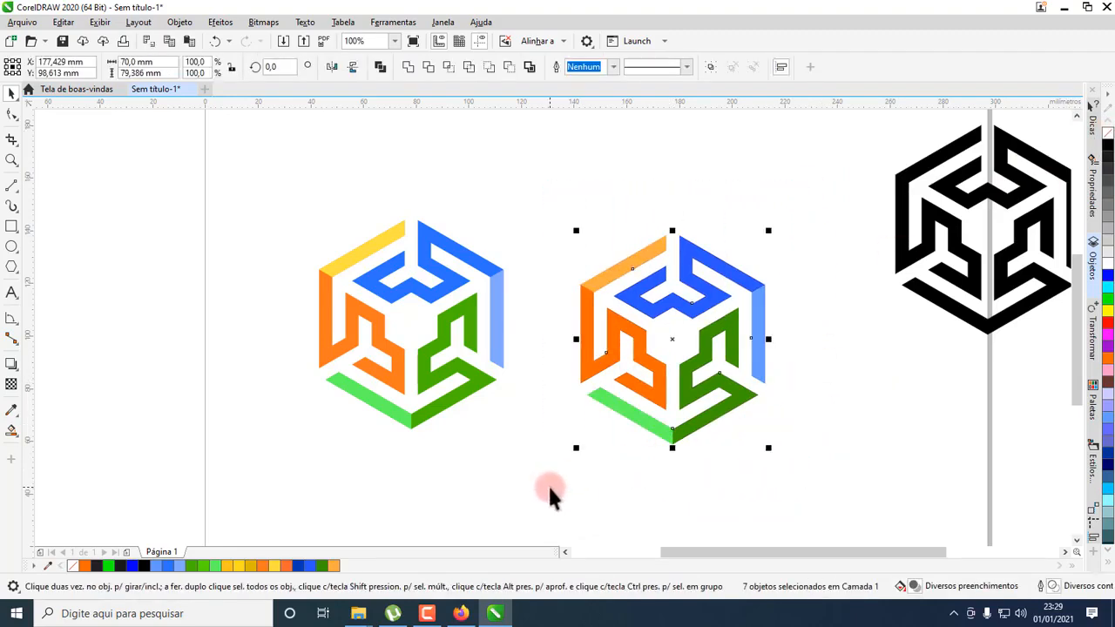
# Put the recreated coloured logo in place of the reference logo and set the black version beside it at the same height
pyautogui.click(428, 357)
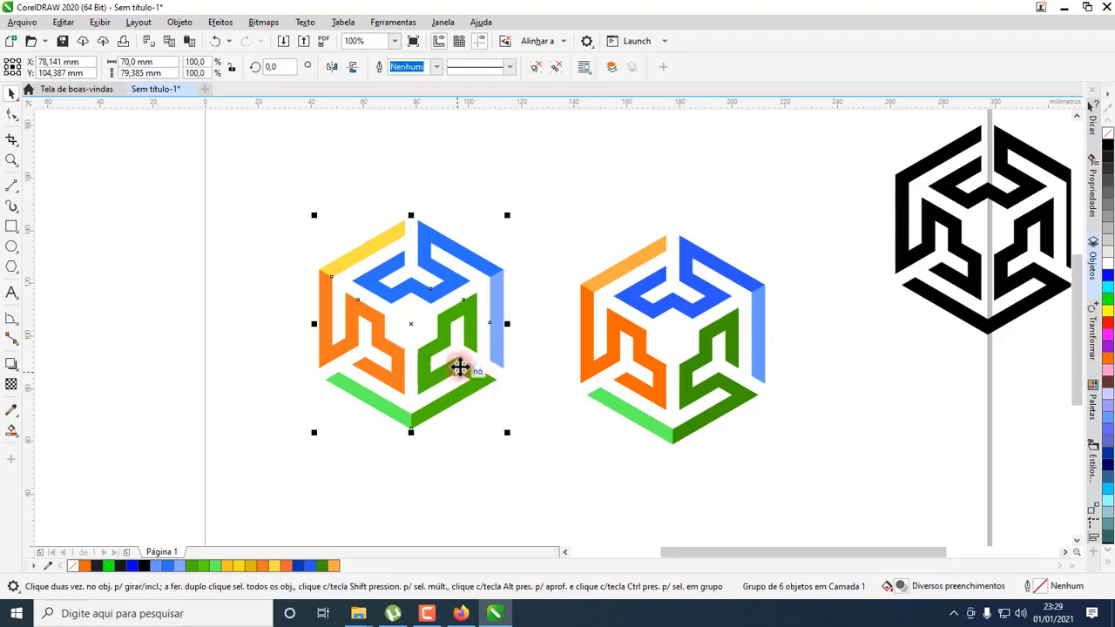
pyautogui.moveTo(460, 368); pyautogui.dragTo(702, 352)
pyautogui.moveTo(450, 359); pyautogui.dragTo(450, 358)
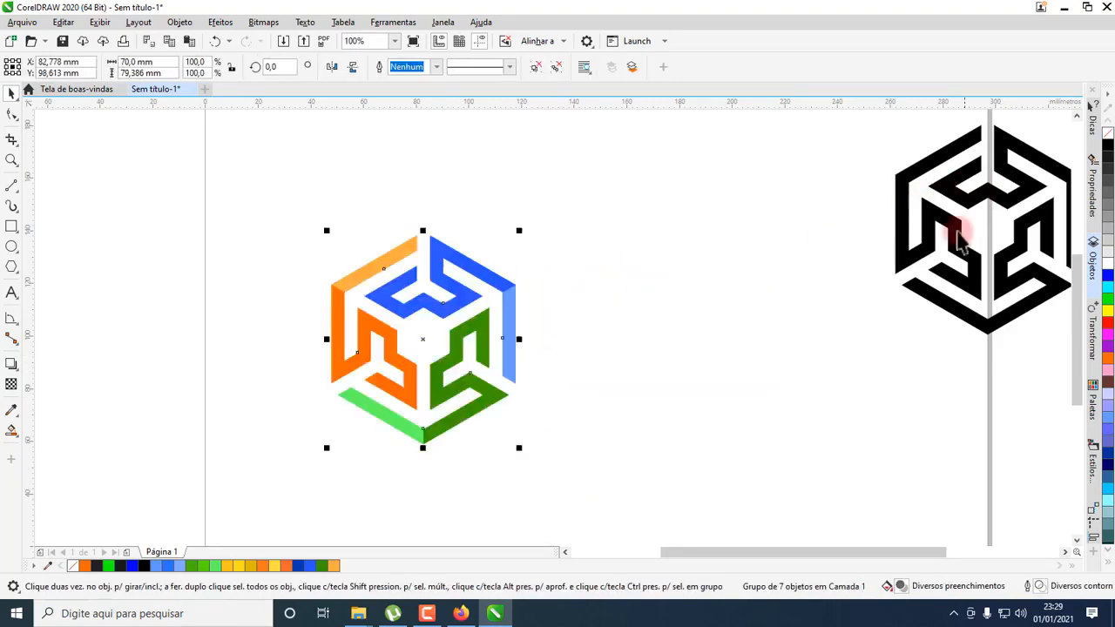
pyautogui.click(946, 236)
pyautogui.moveTo(946, 236); pyautogui.dragTo(660, 346)
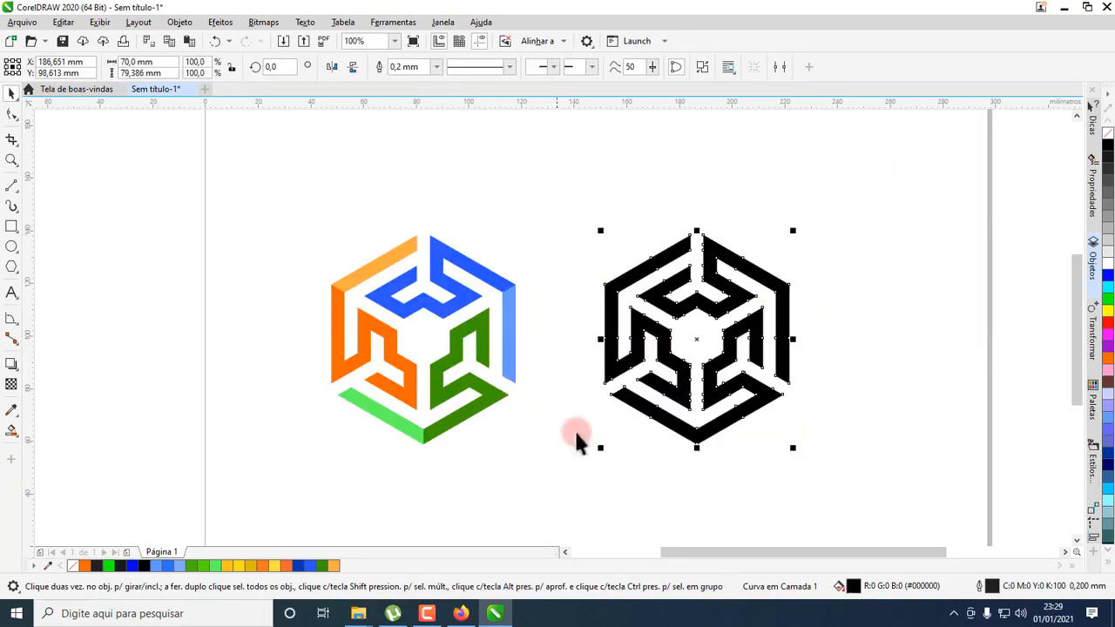